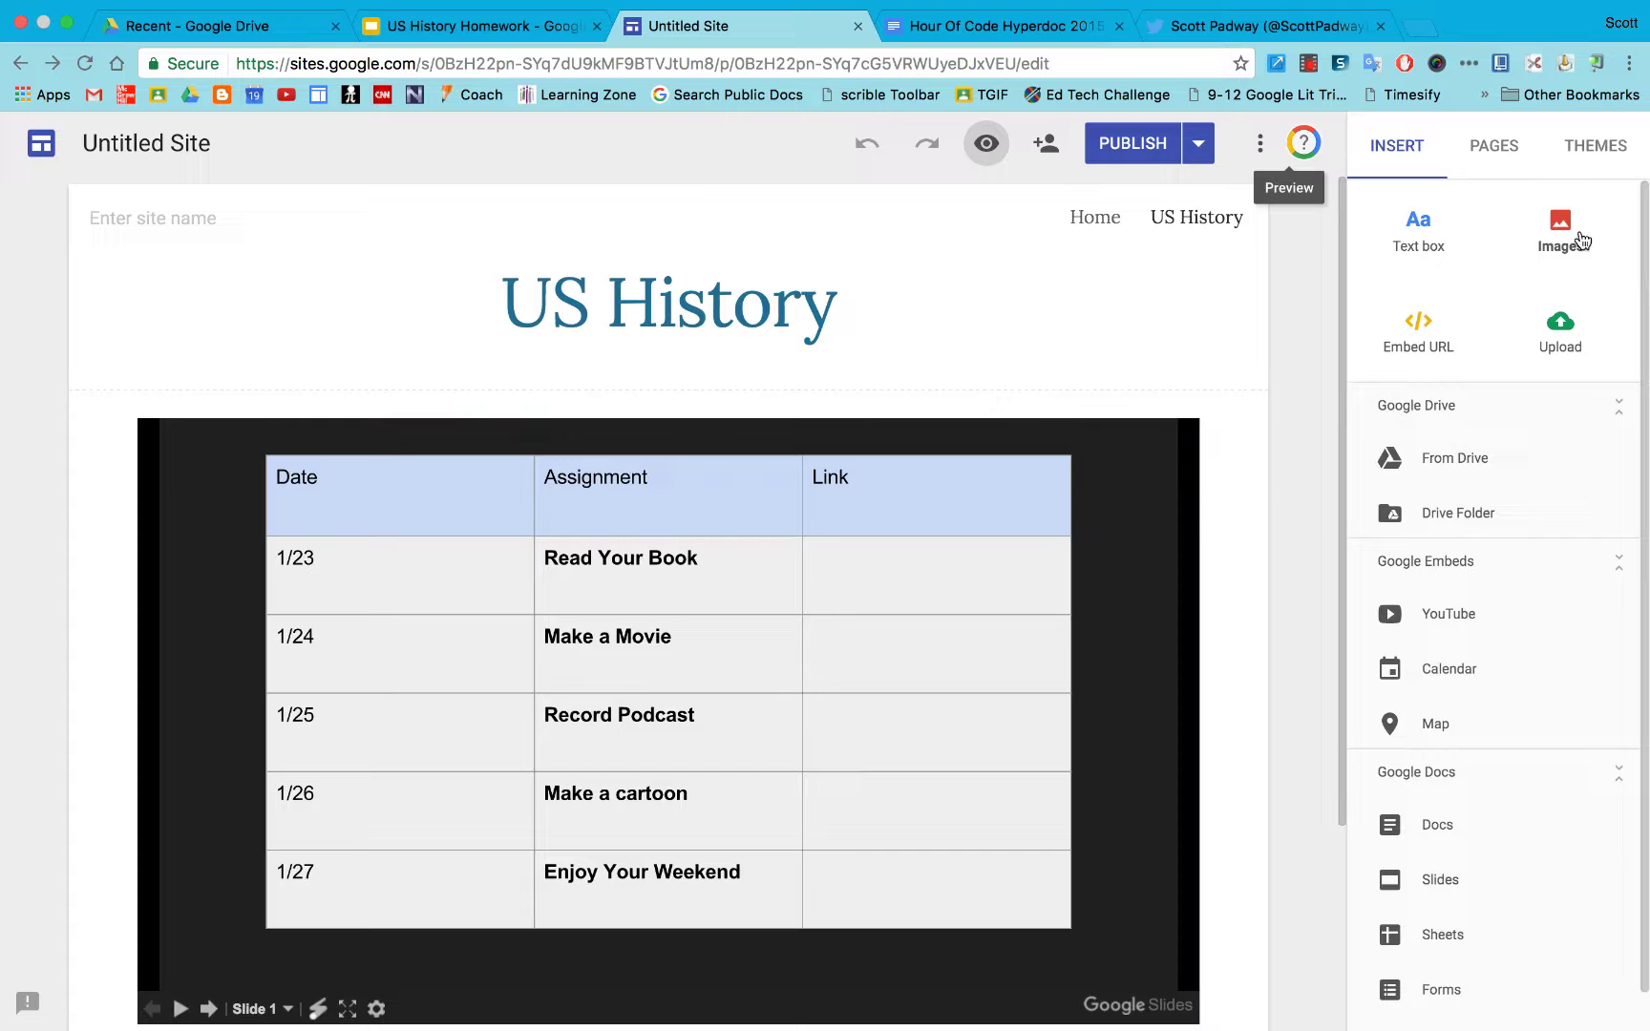
Search web images for 'Us history' and pick the Join, or Die engraving
{"action": "left_click", "coordinate": [1571, 223]}
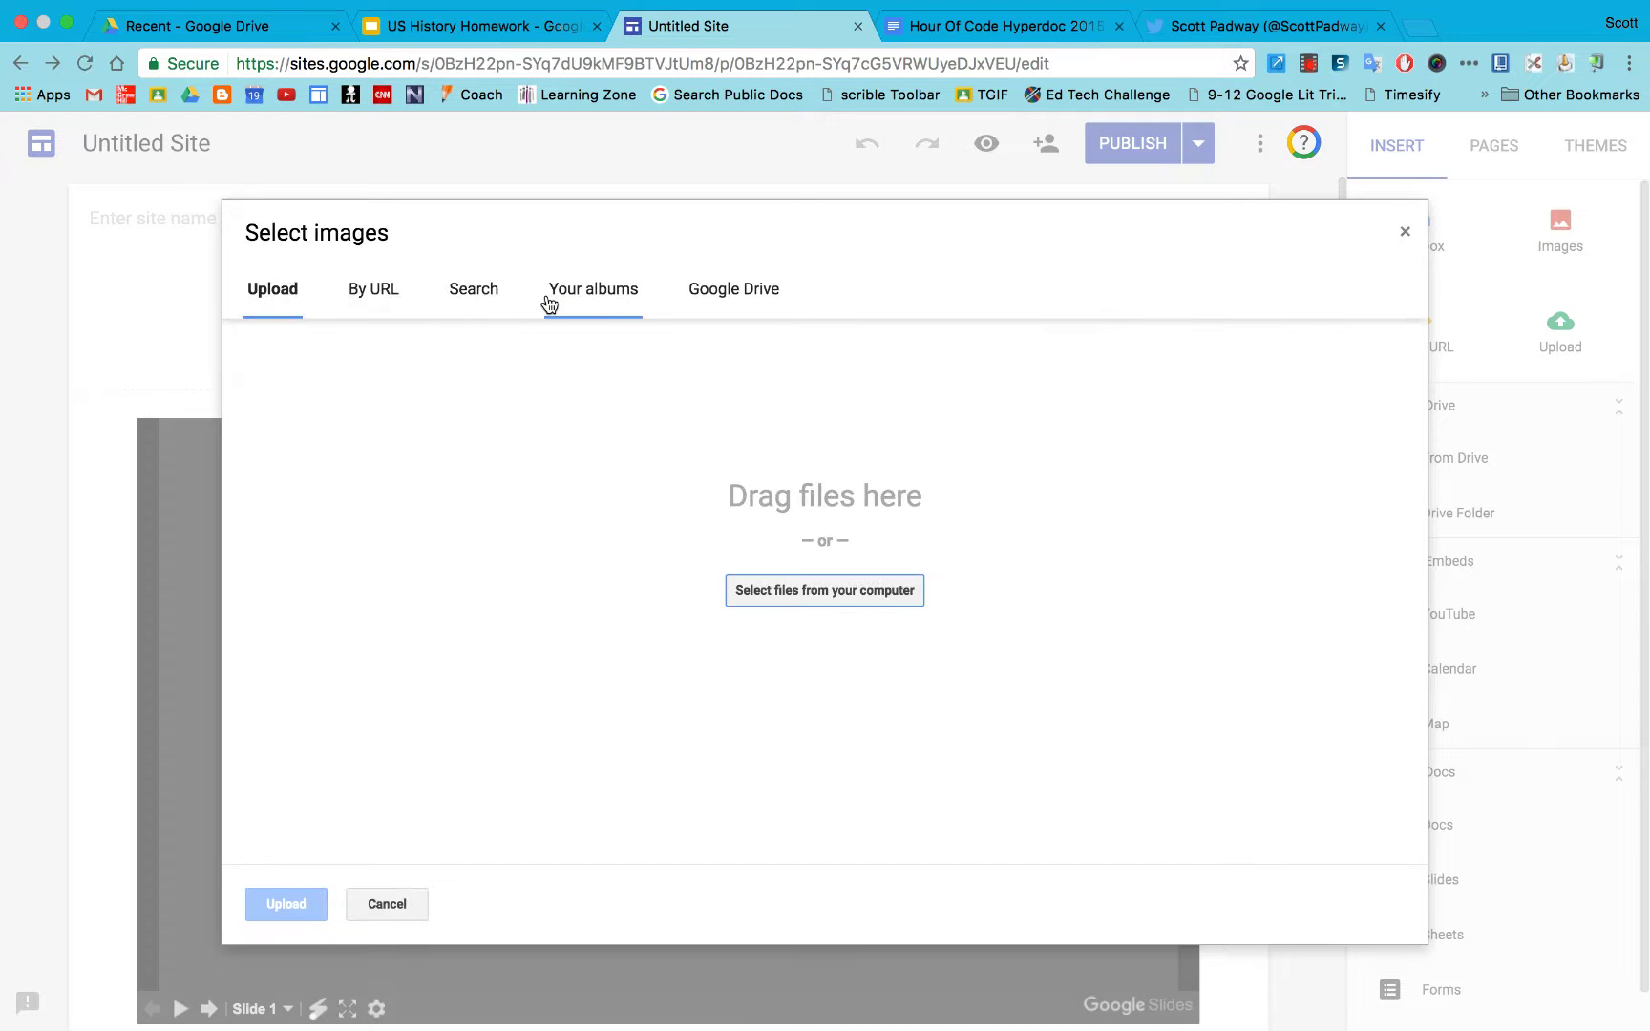
{"action": "left_click", "coordinate": [477, 287]}
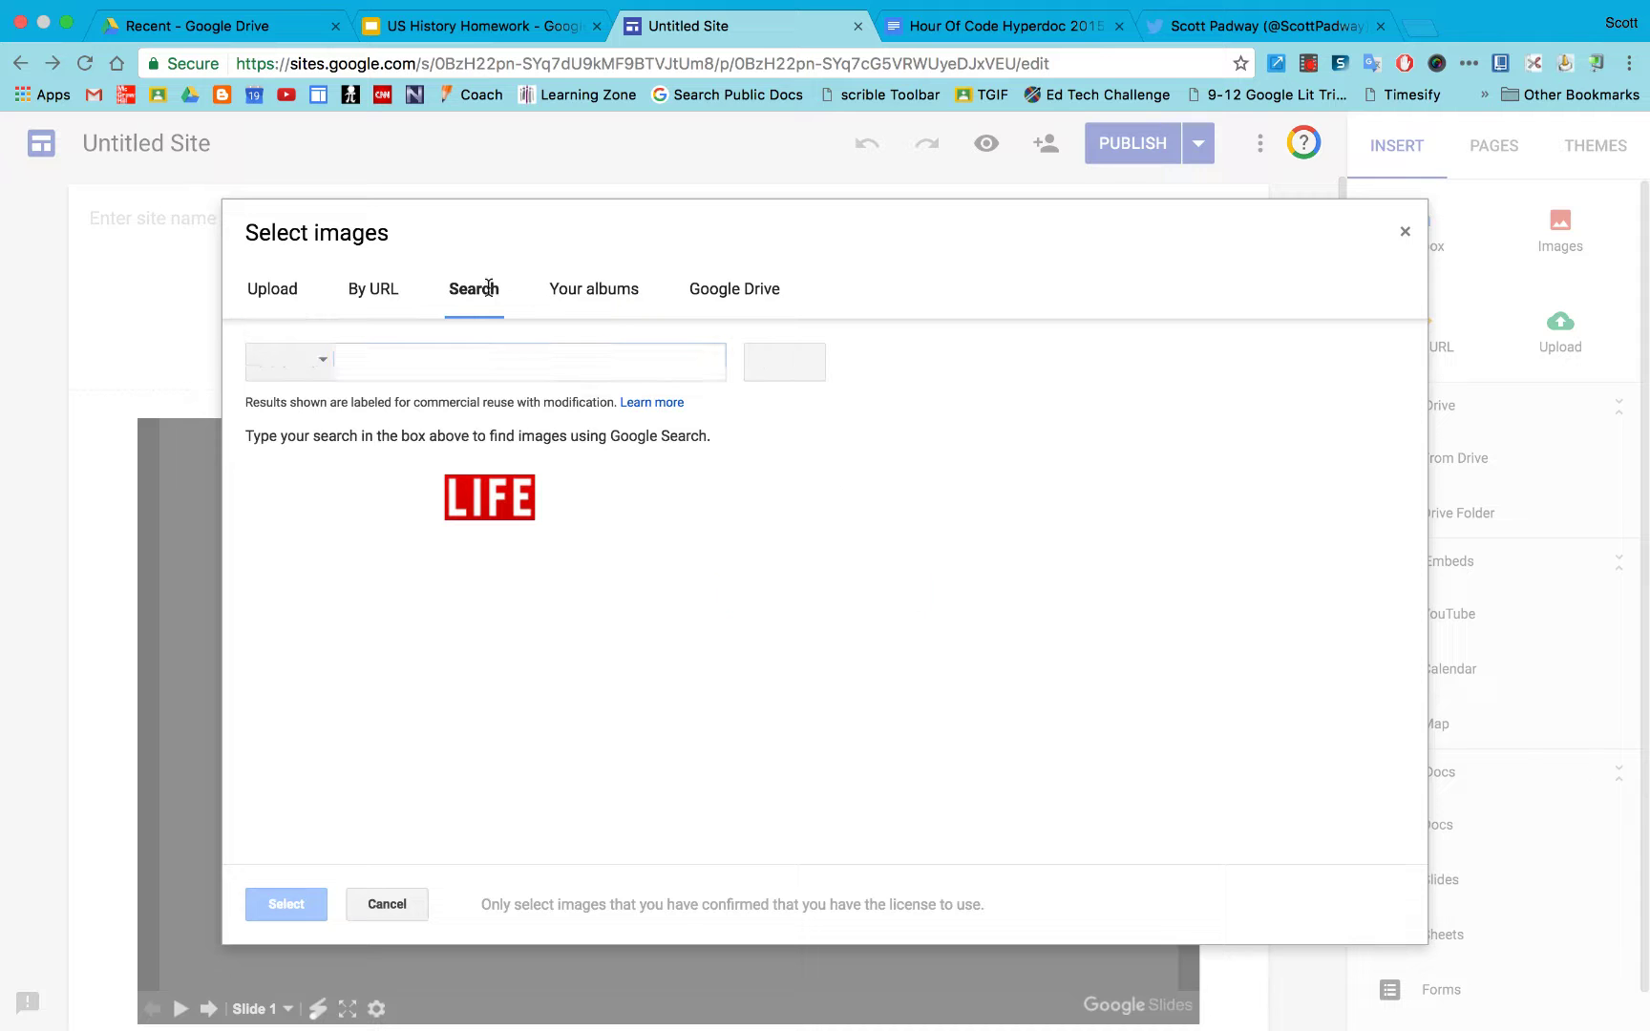
{"action": "type", "text": "Us history"}
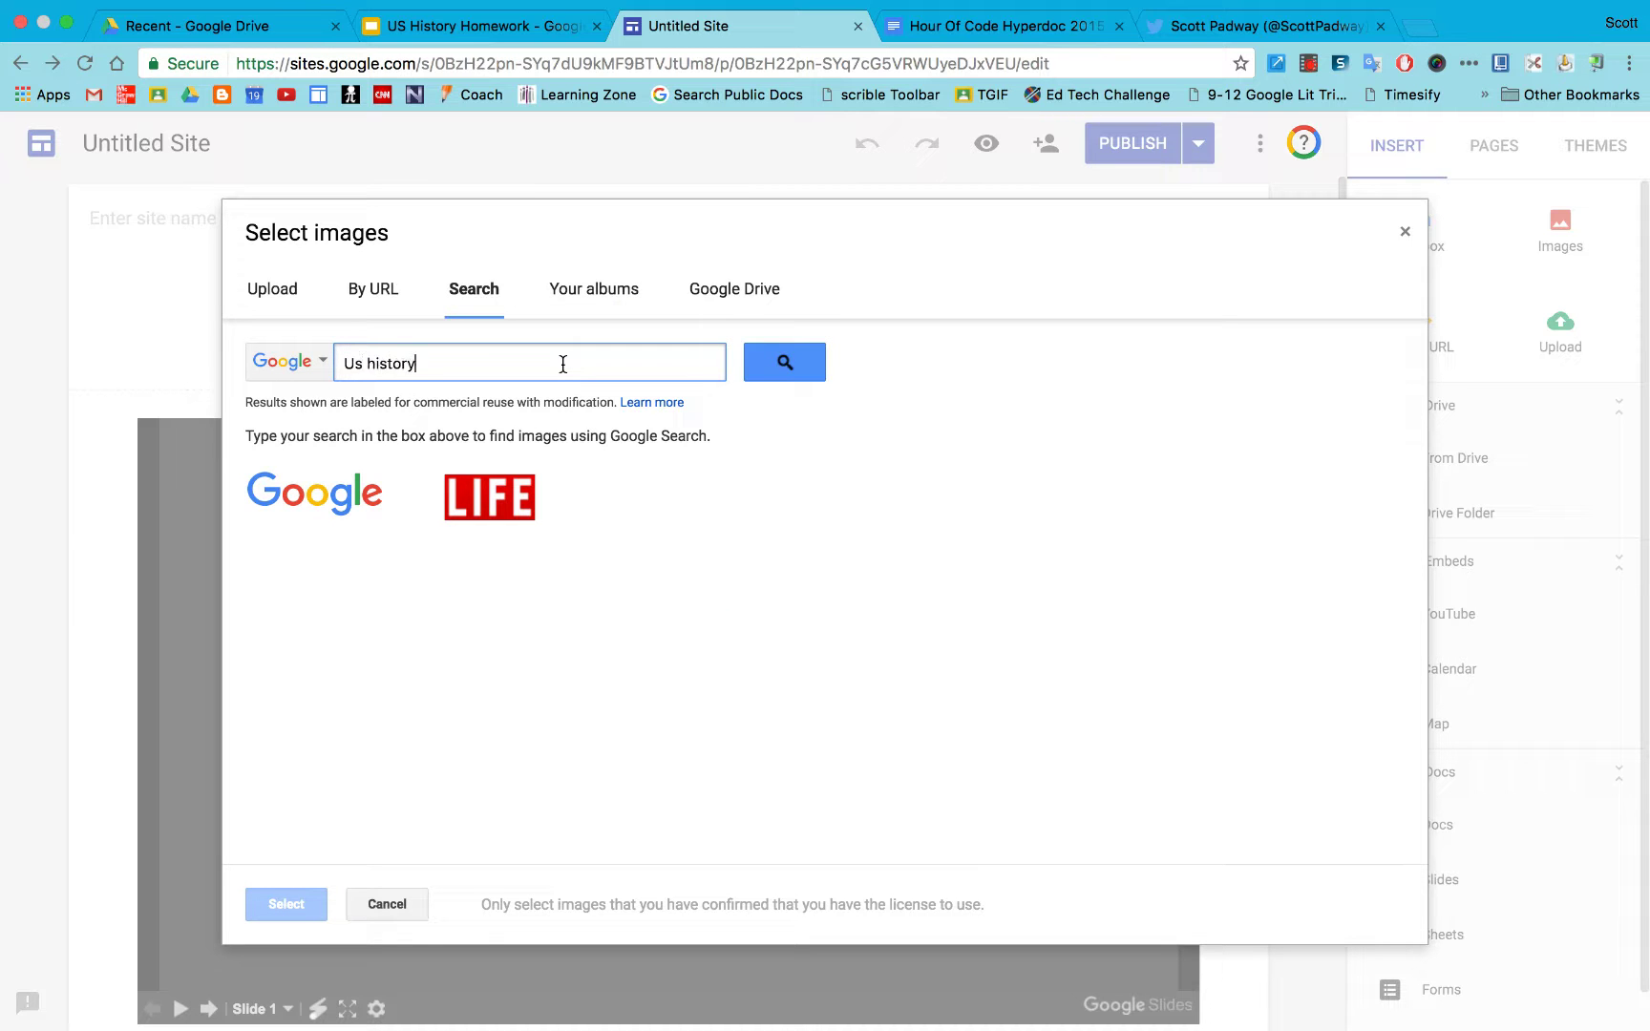
{"action": "key", "text": "Return"}
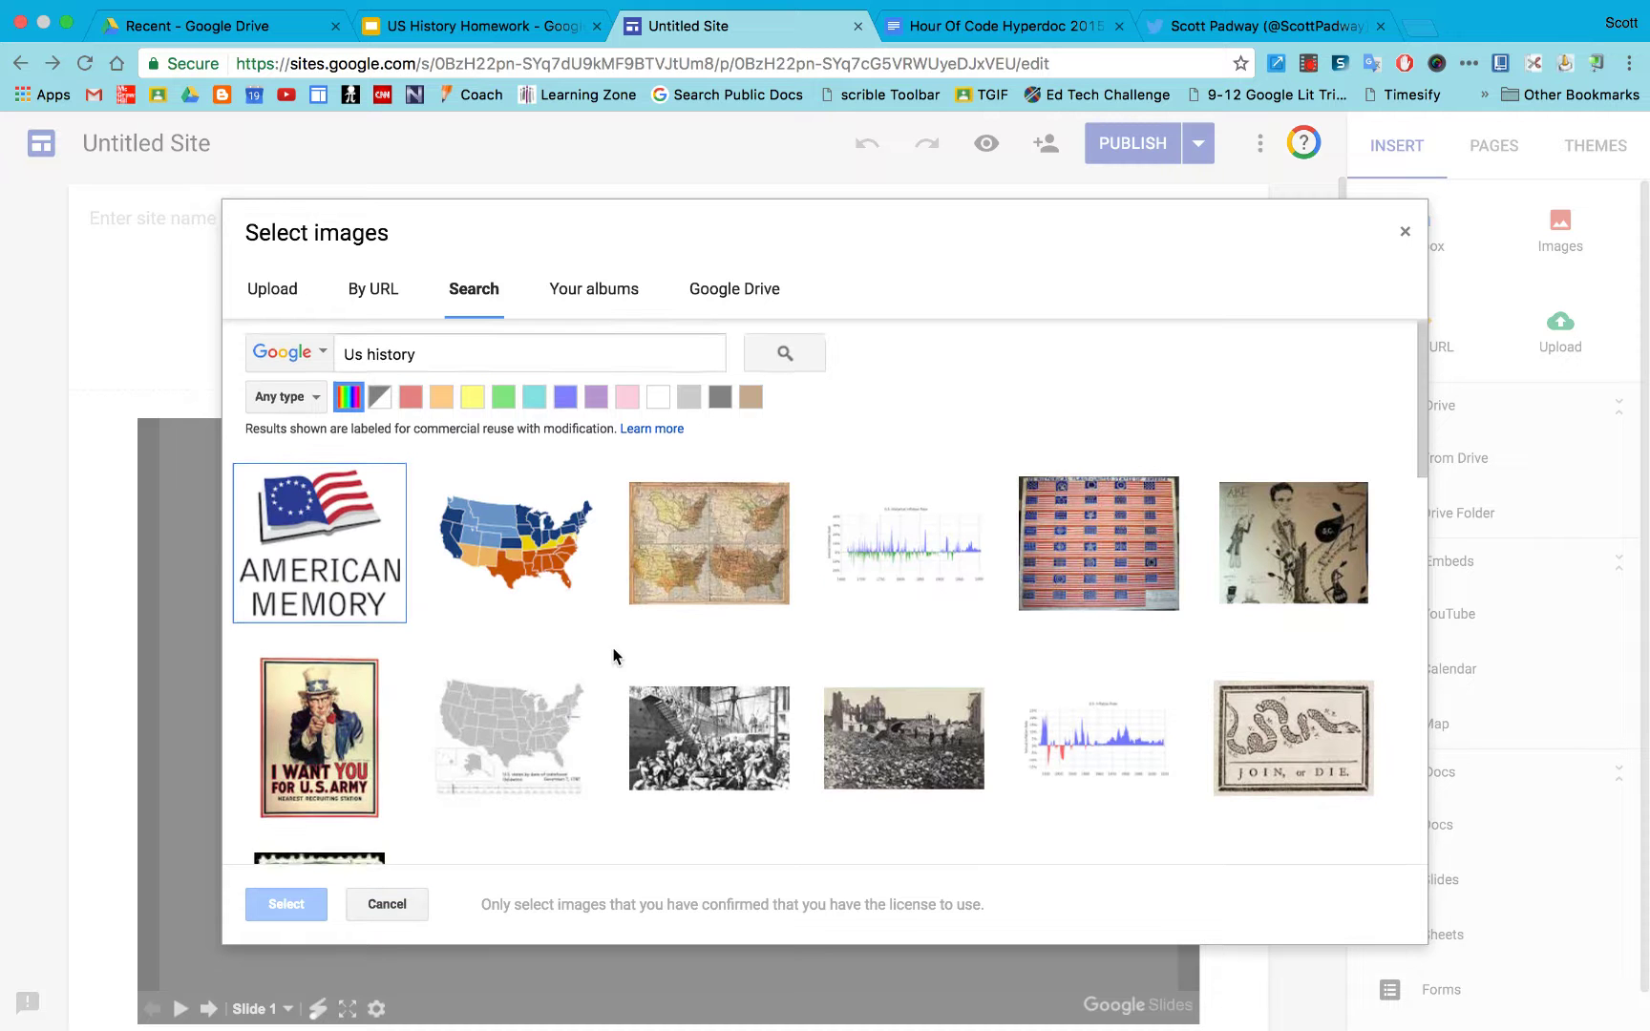
{"action": "scroll", "coordinate": [614, 656], "scroll_direction": "down", "scroll_amount": 2}
{"action": "scroll", "coordinate": [614, 655], "scroll_direction": "down", "scroll_amount": 3}
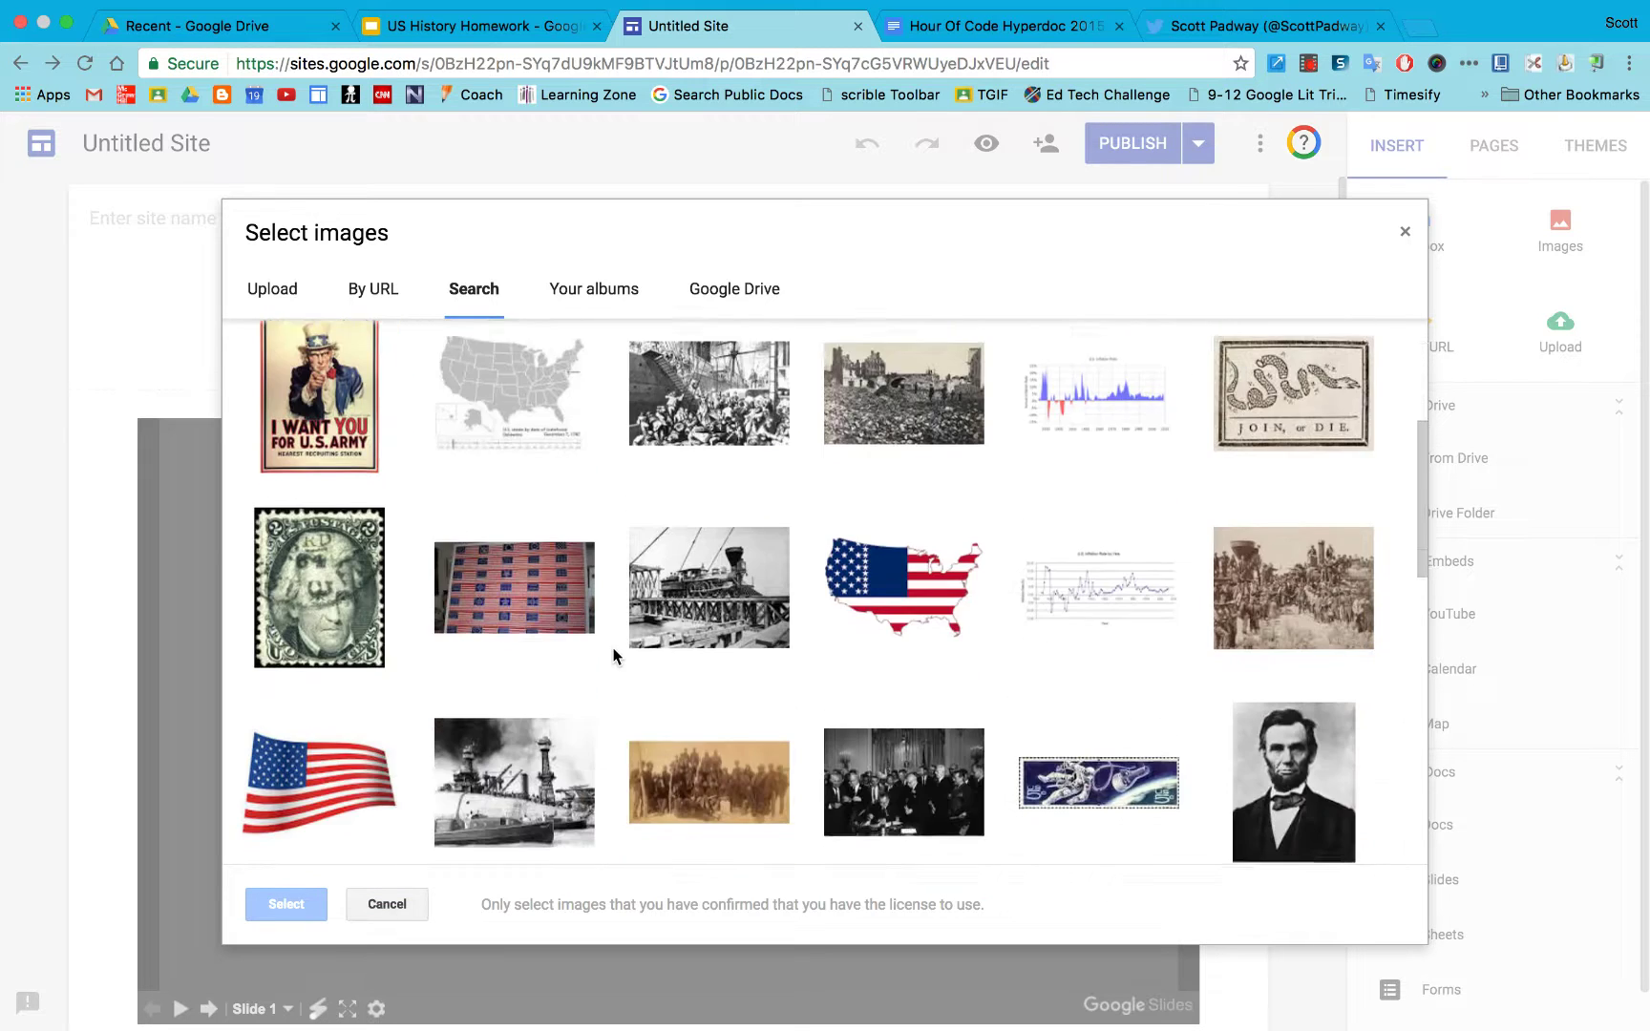
{"action": "scroll", "coordinate": [614, 656], "scroll_direction": "up", "scroll_amount": 2}
{"action": "left_click", "coordinate": [1317, 549]}
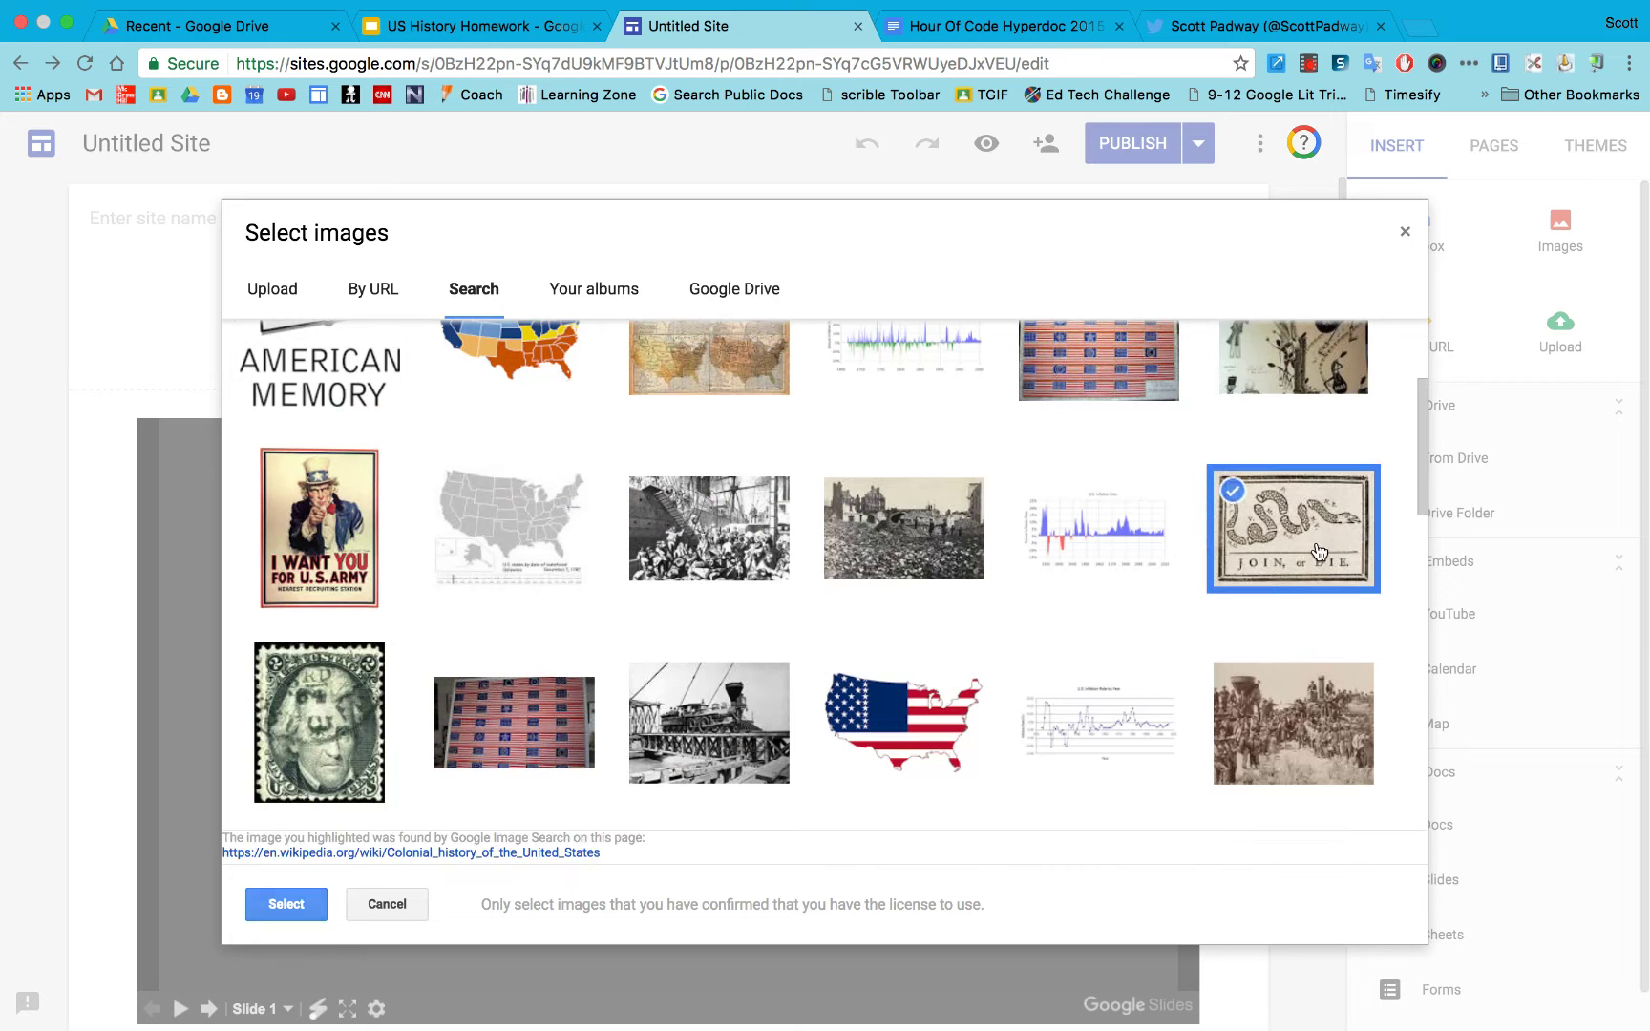
Insert the Join, or Die image beside the US History title and make the header a Banner
{"action": "left_click", "coordinate": [301, 901]}
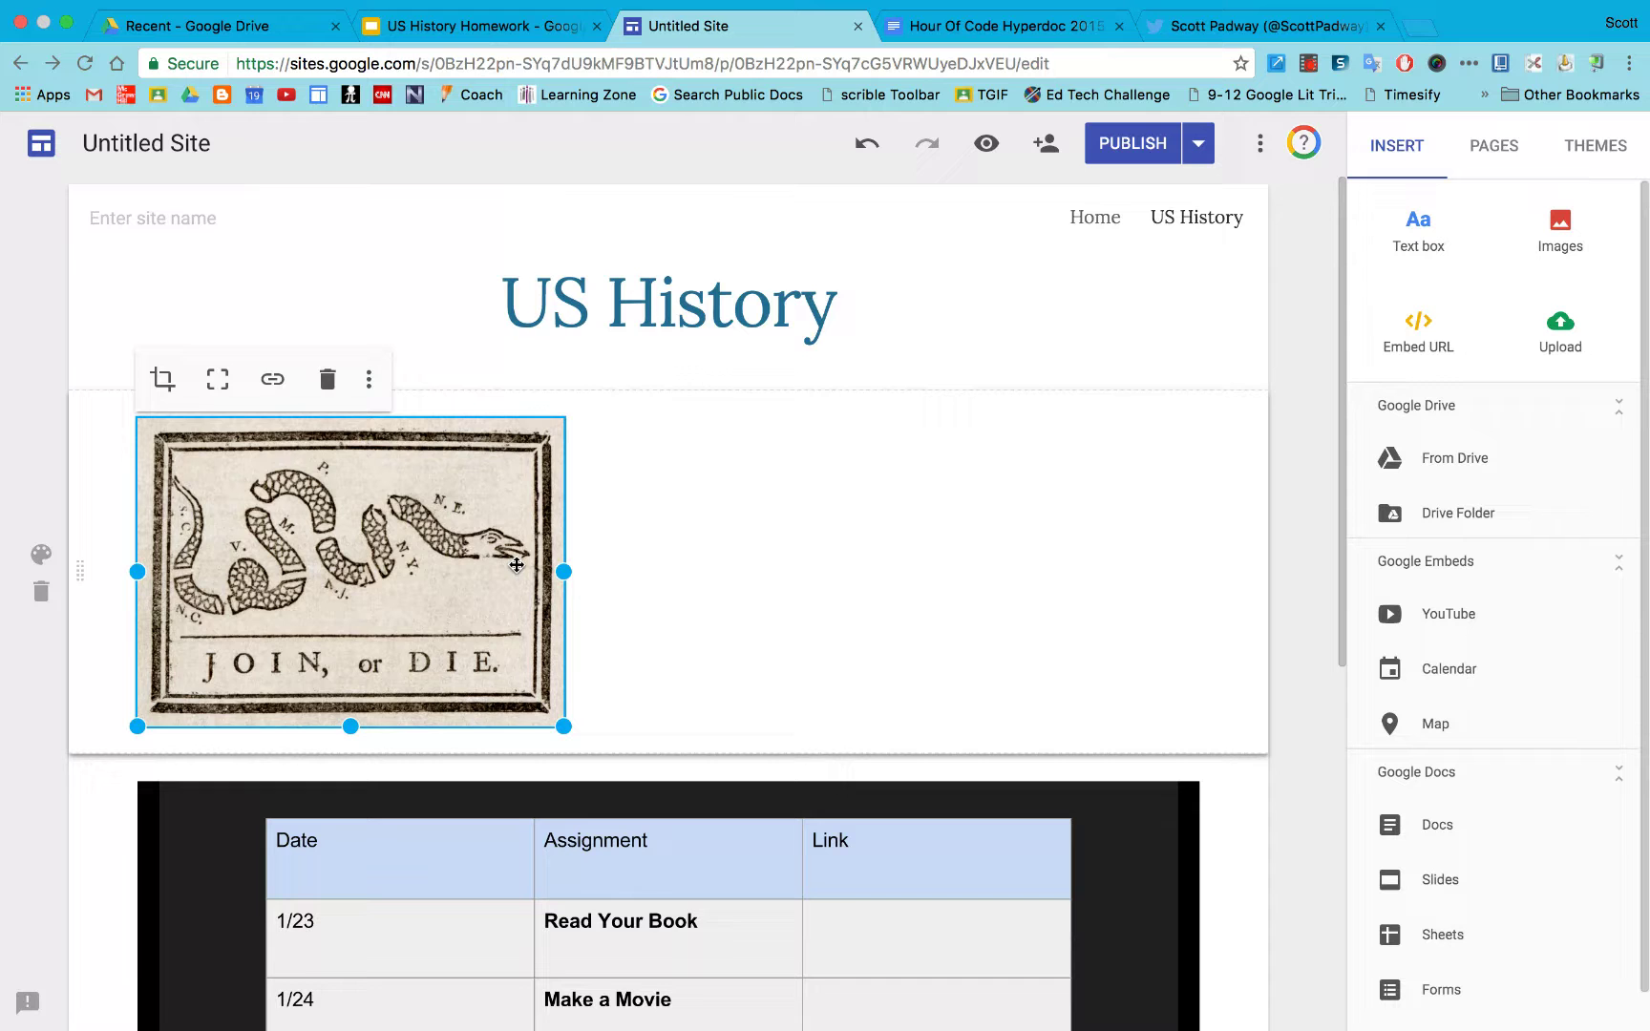
{"action": "left_click_drag", "start_coordinate": [514, 562], "coordinate": [458, 369]}
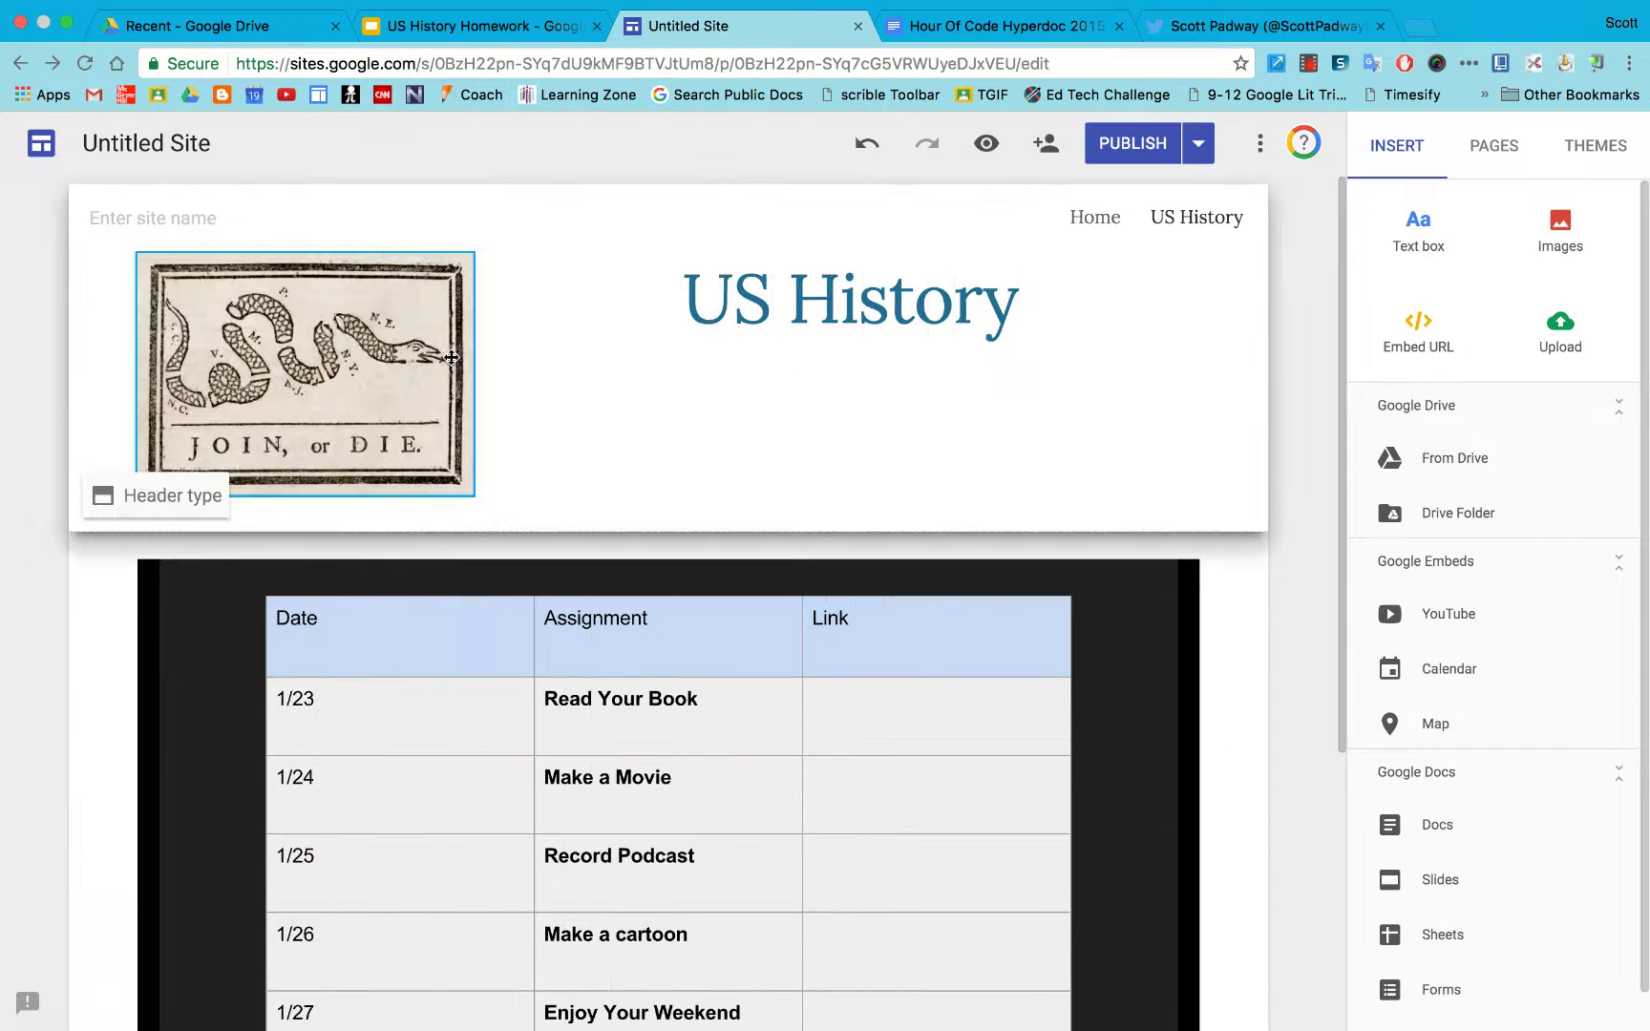
{"action": "left_click", "coordinate": [218, 497]}
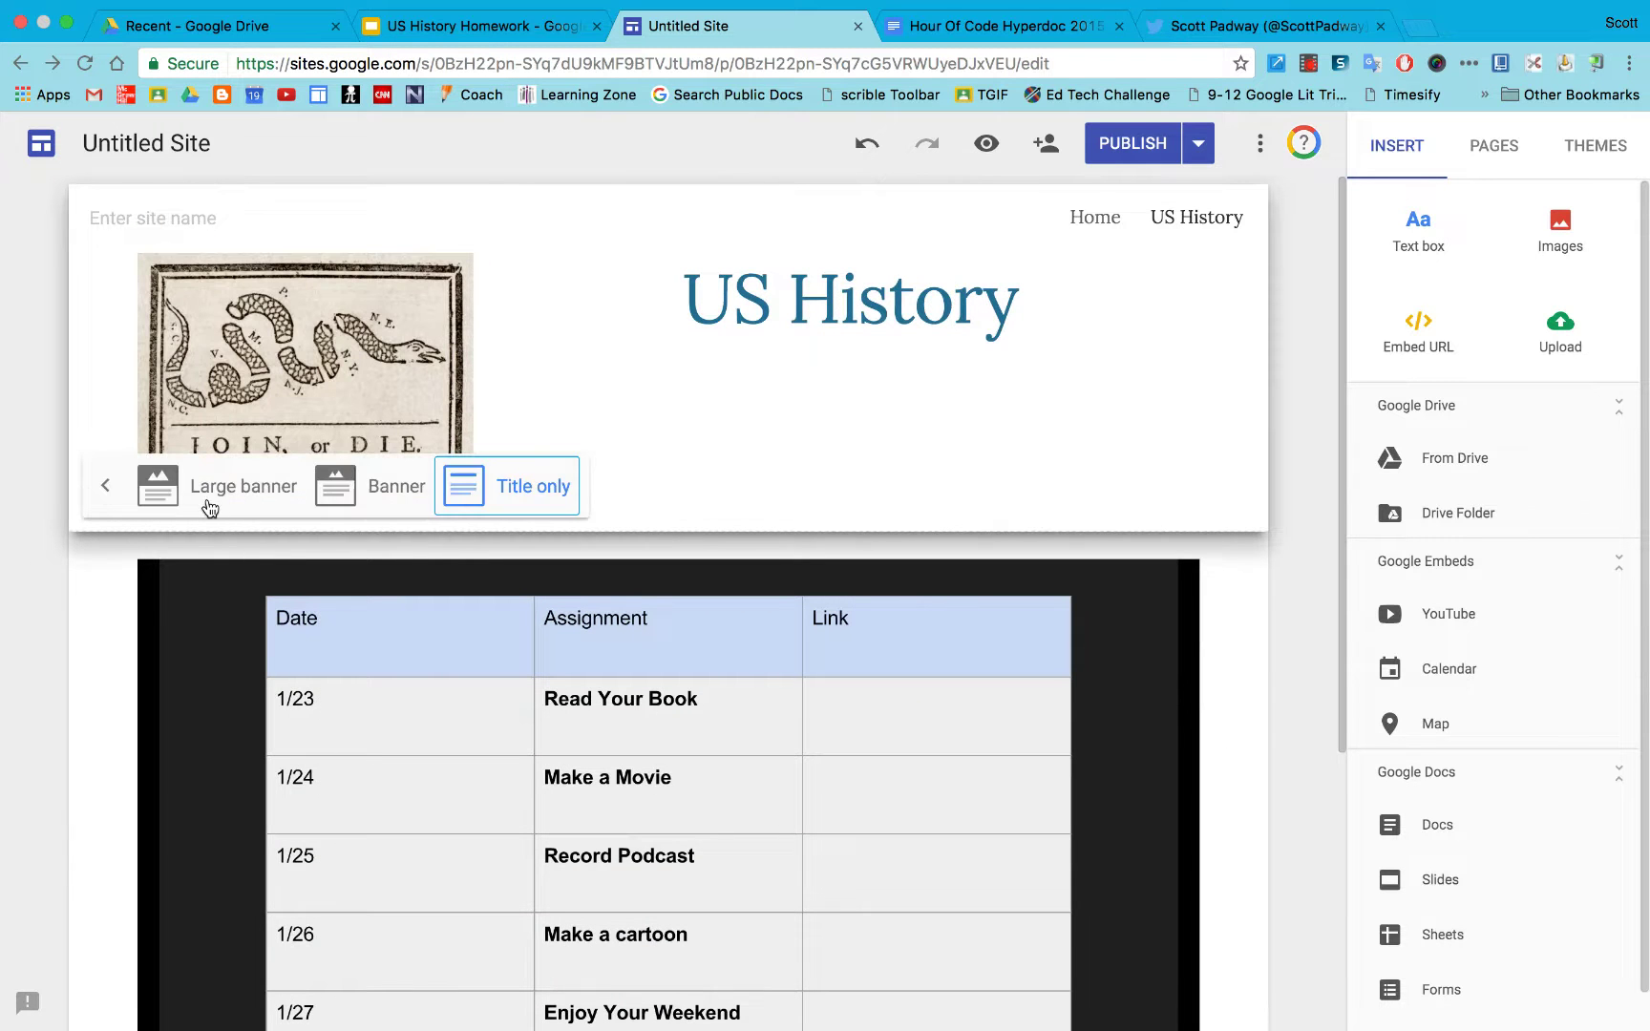
{"action": "left_click", "coordinate": [357, 492]}
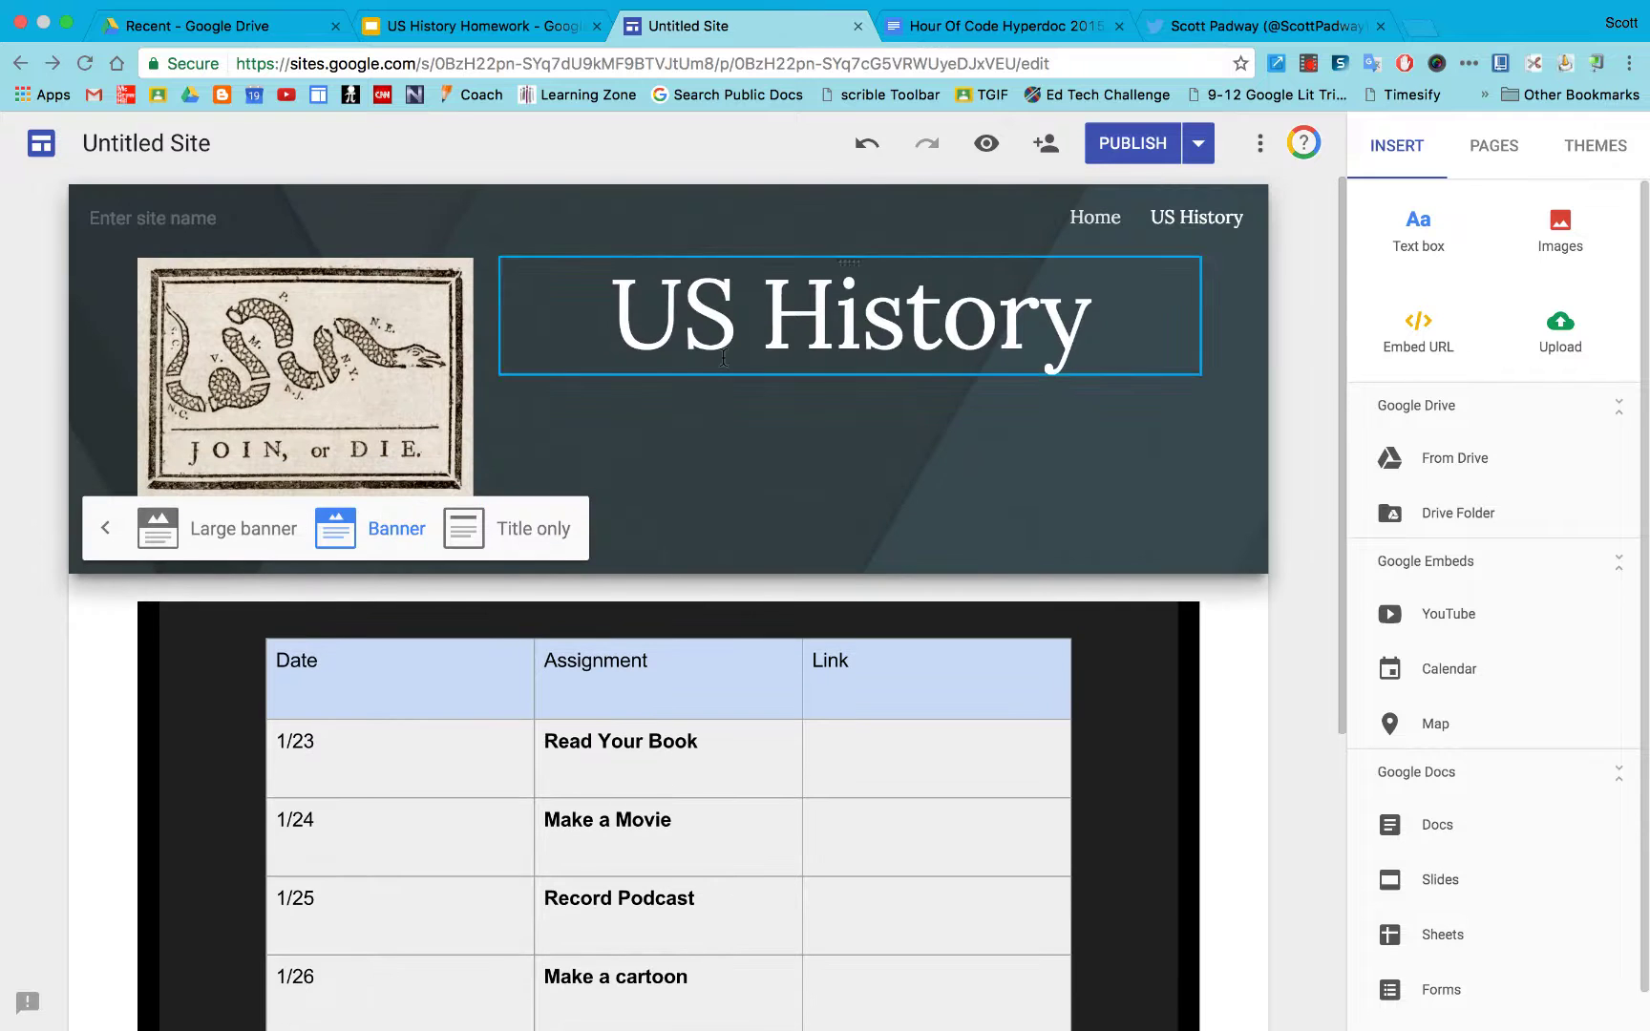
{"action": "left_click", "coordinate": [446, 145]}
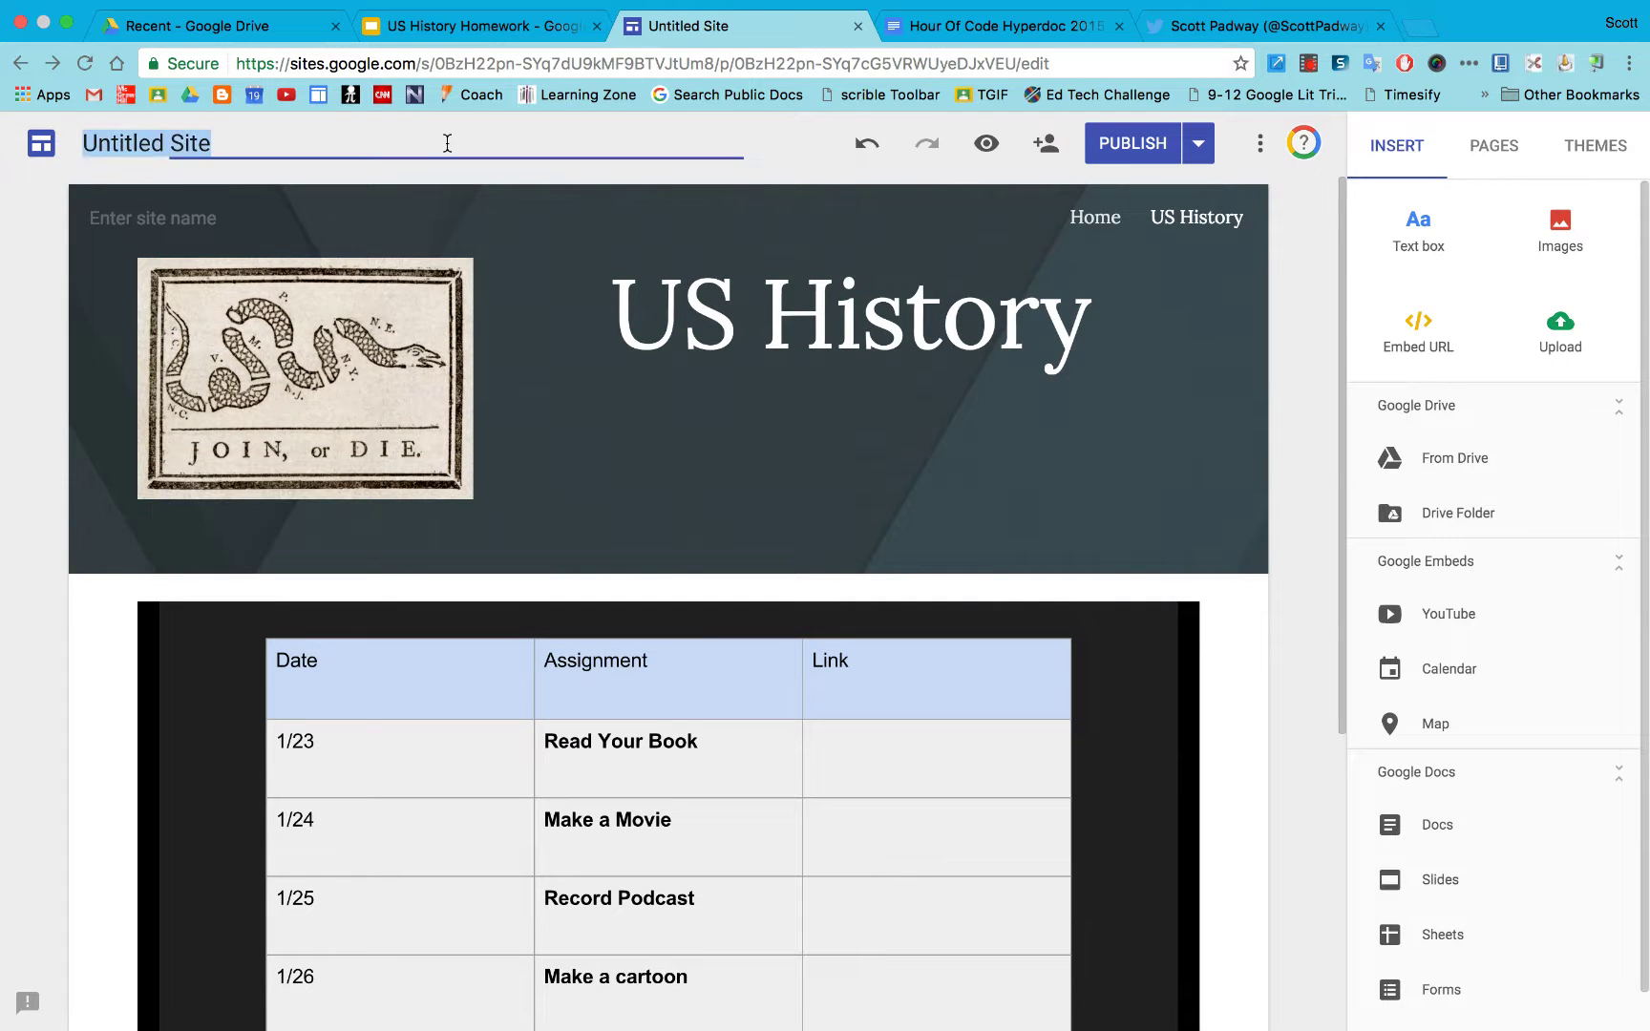
{"action": "scroll", "coordinate": [1521, 417], "scroll_direction": "down", "scroll_amount": 5}
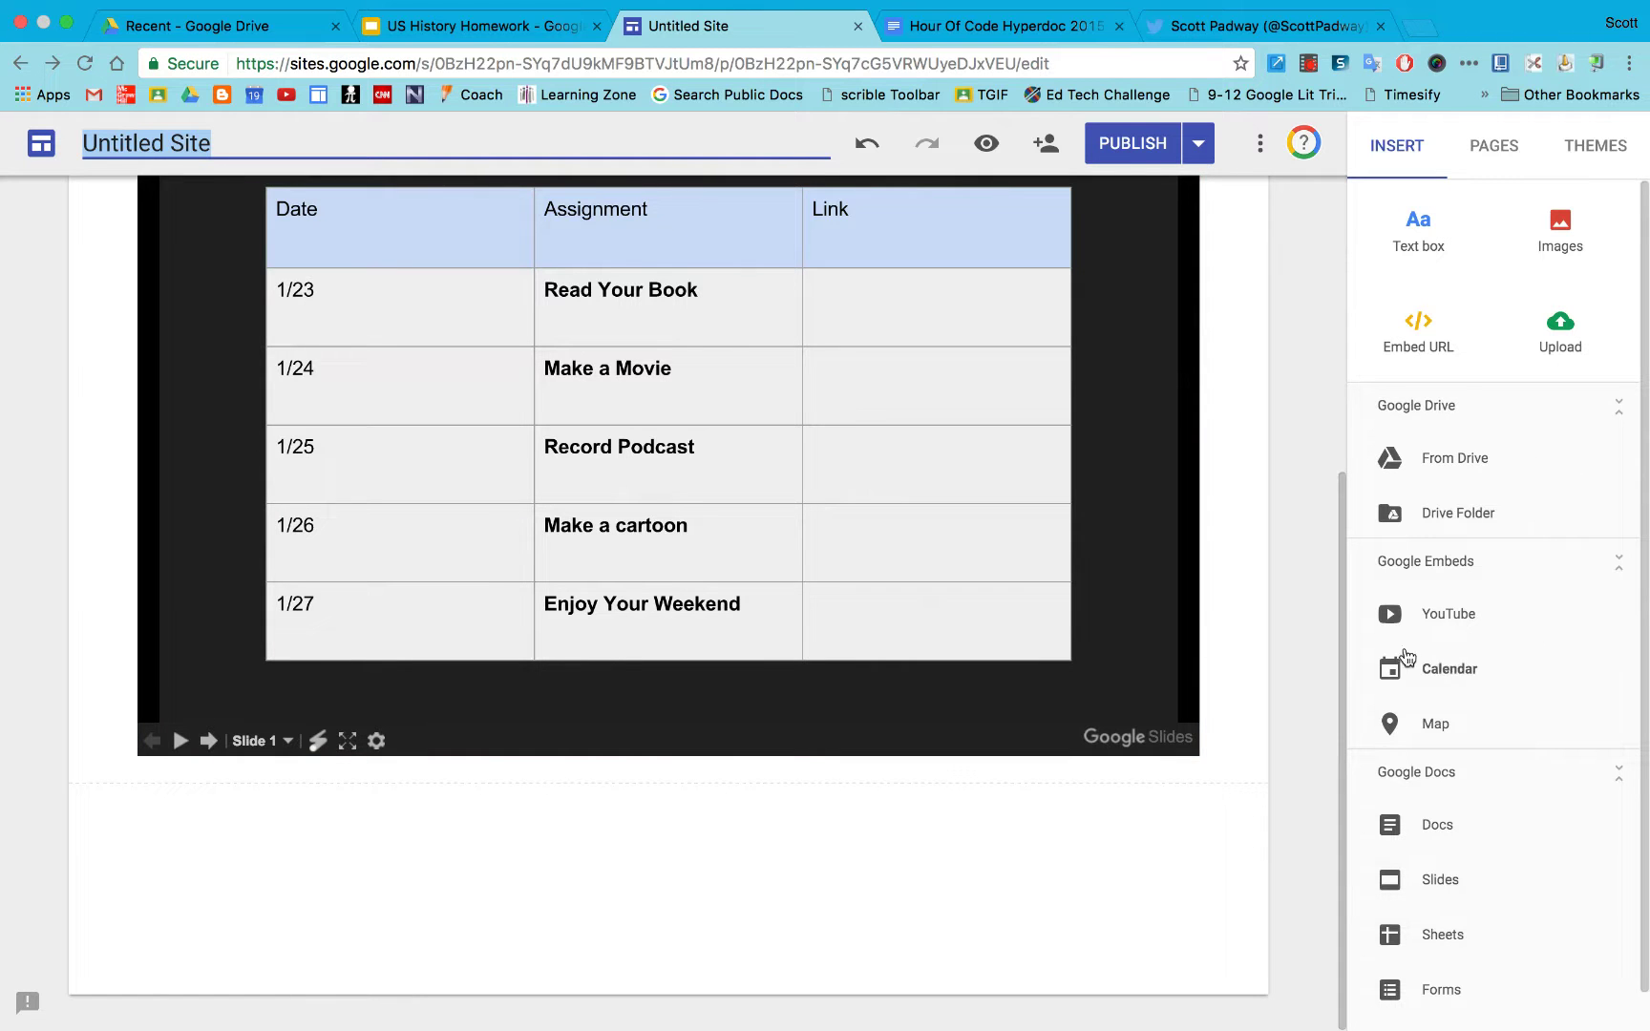
Search images for 'Civil War' and insert the third battle painting below the homework slides
{"action": "left_click", "coordinate": [1559, 246]}
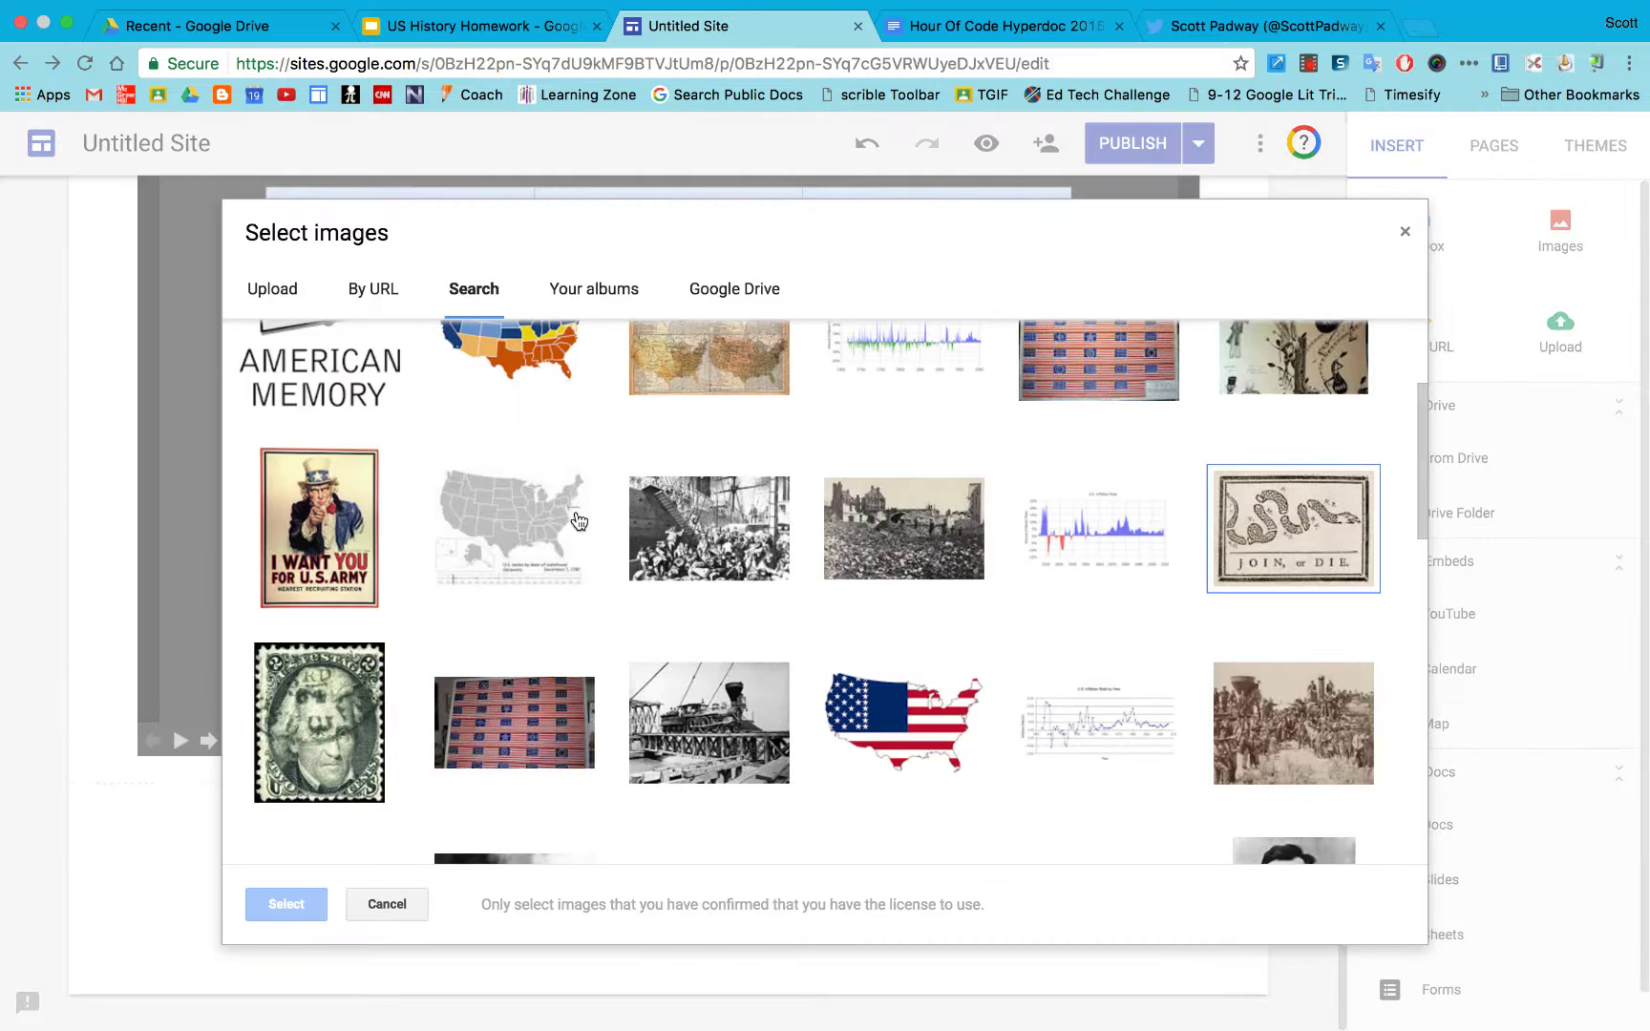
{"action": "left_click", "coordinate": [575, 349]}
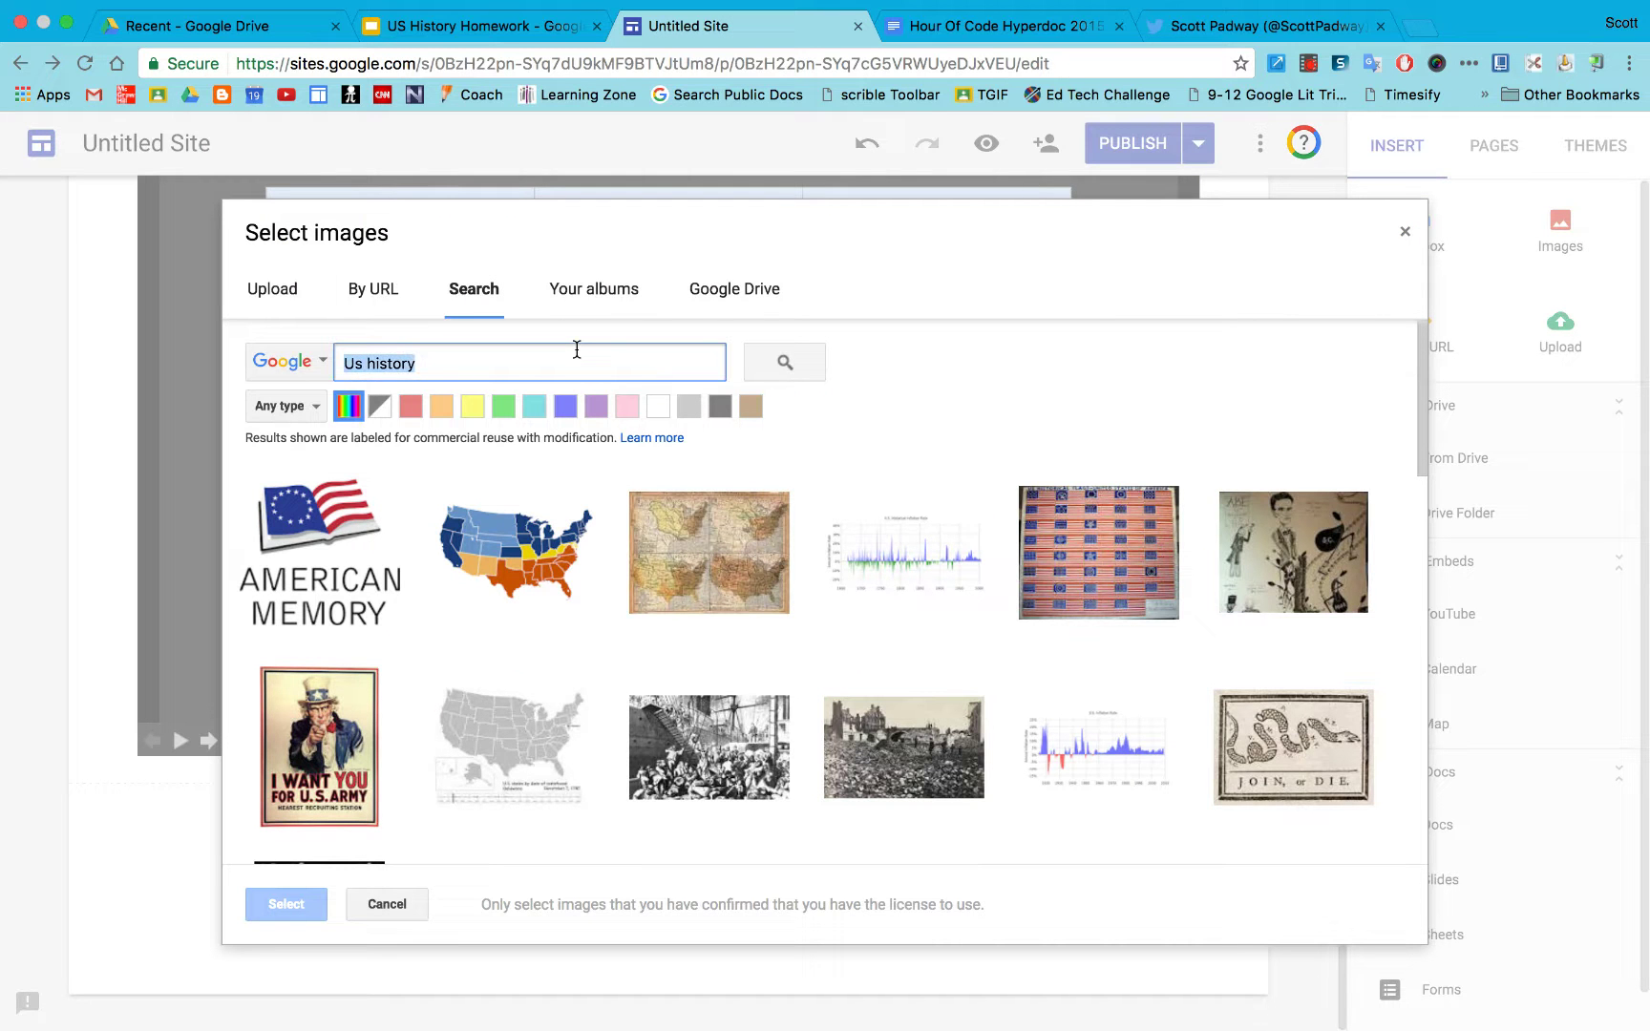
{"action": "type", "text": "Civil War"}
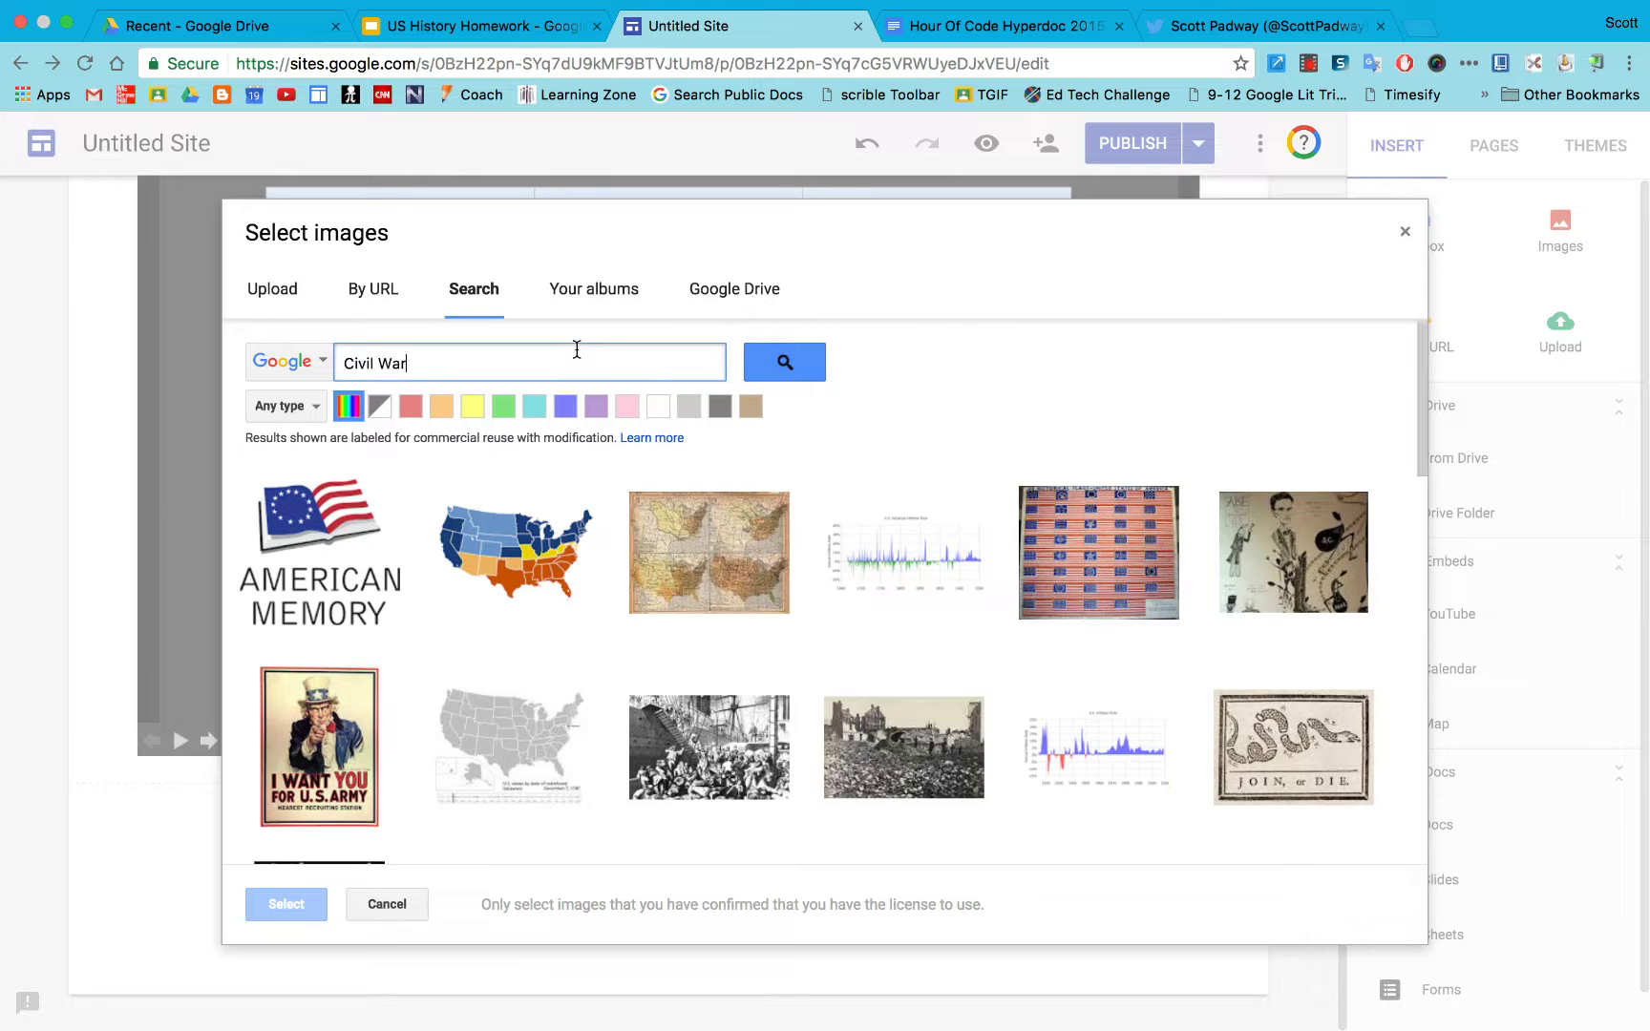
{"action": "key", "text": "Return"}
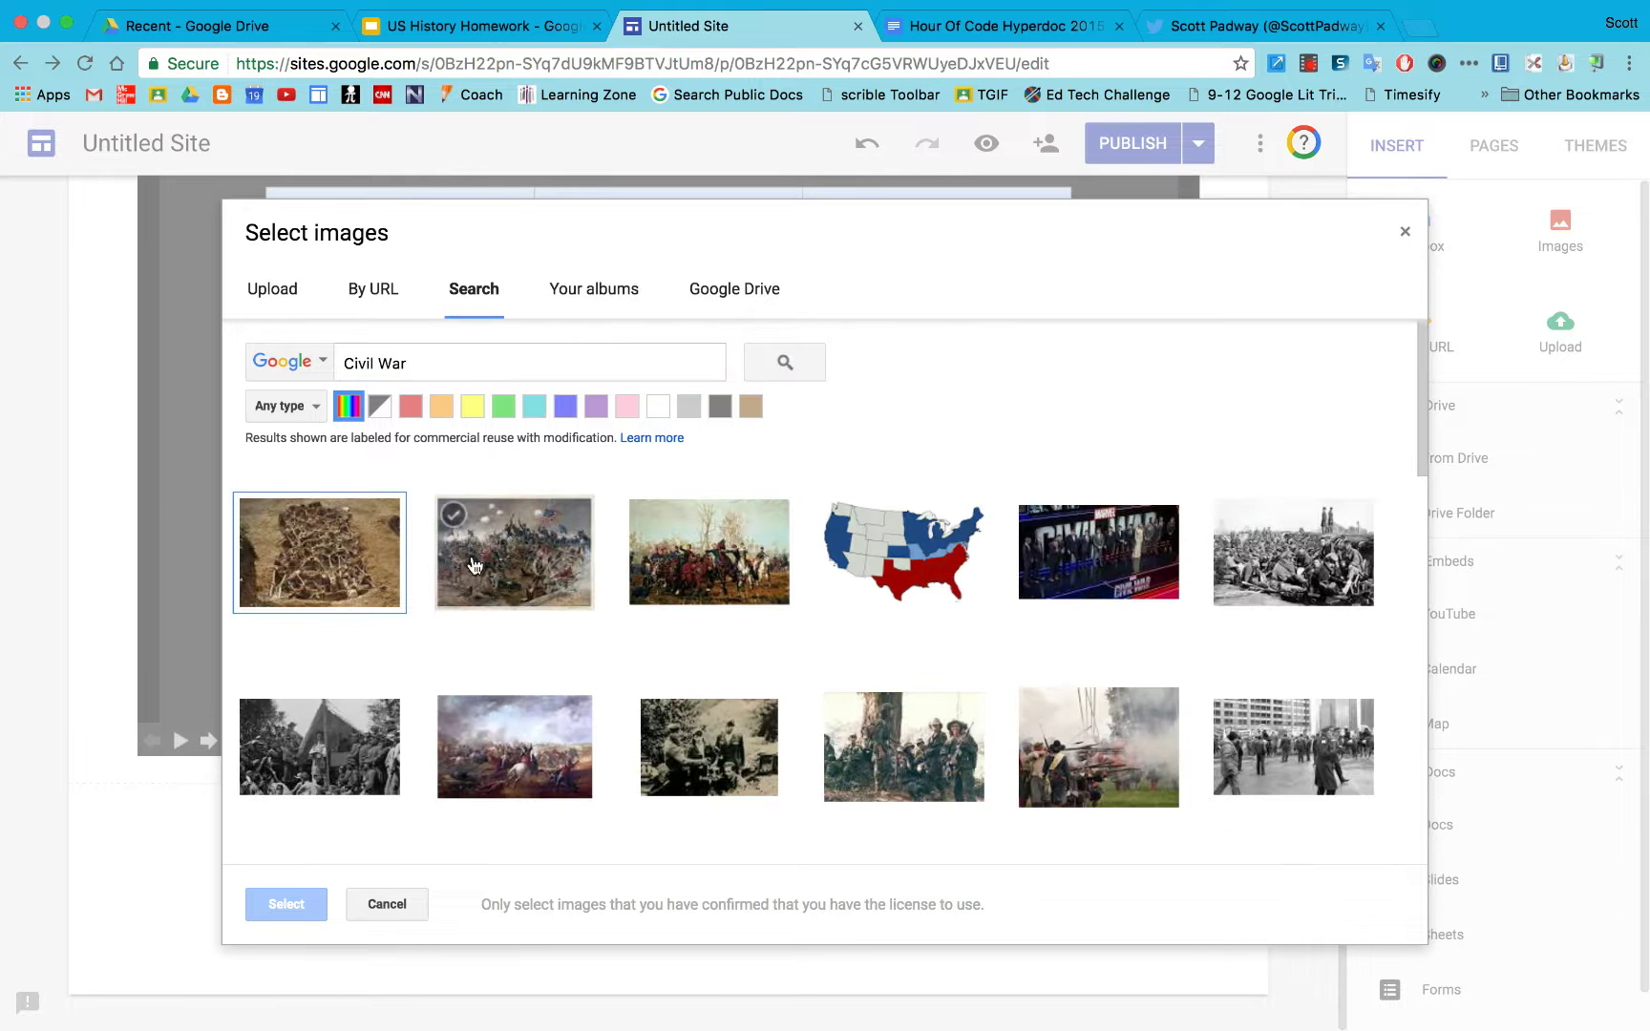
{"action": "scroll", "coordinate": [770, 645], "scroll_direction": "down", "scroll_amount": 3}
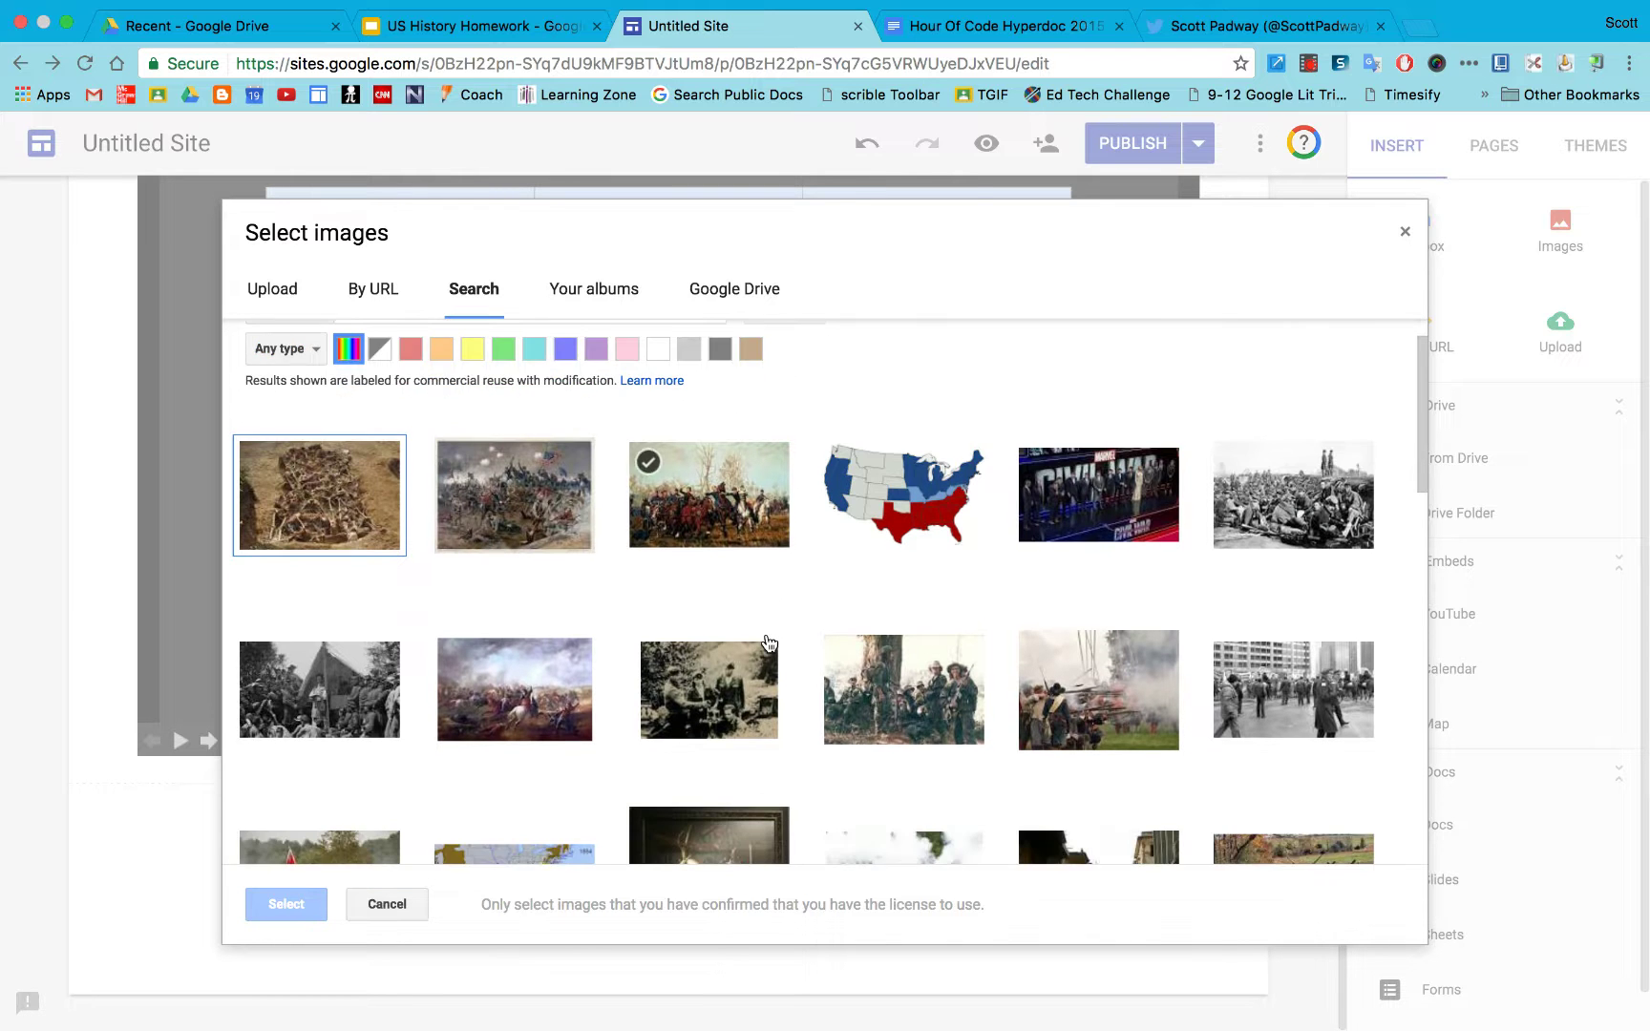
{"action": "scroll", "coordinate": [770, 644], "scroll_direction": "down", "scroll_amount": 3}
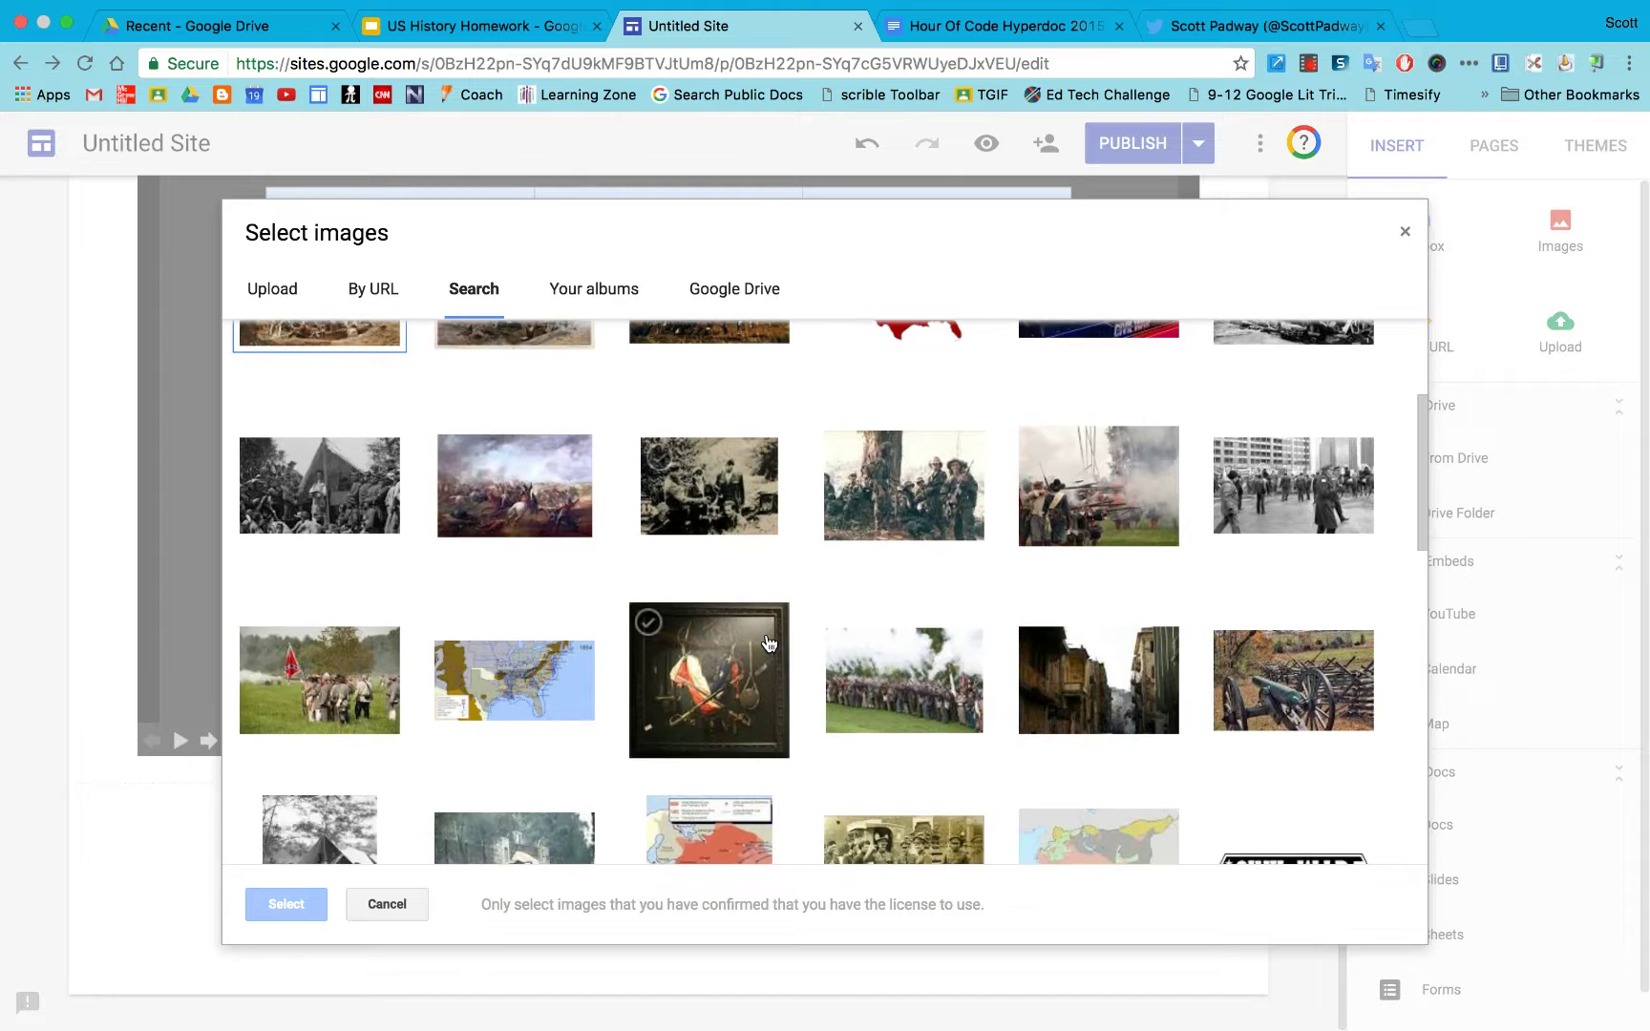
{"action": "scroll", "coordinate": [770, 644], "scroll_direction": "up", "scroll_amount": 5}
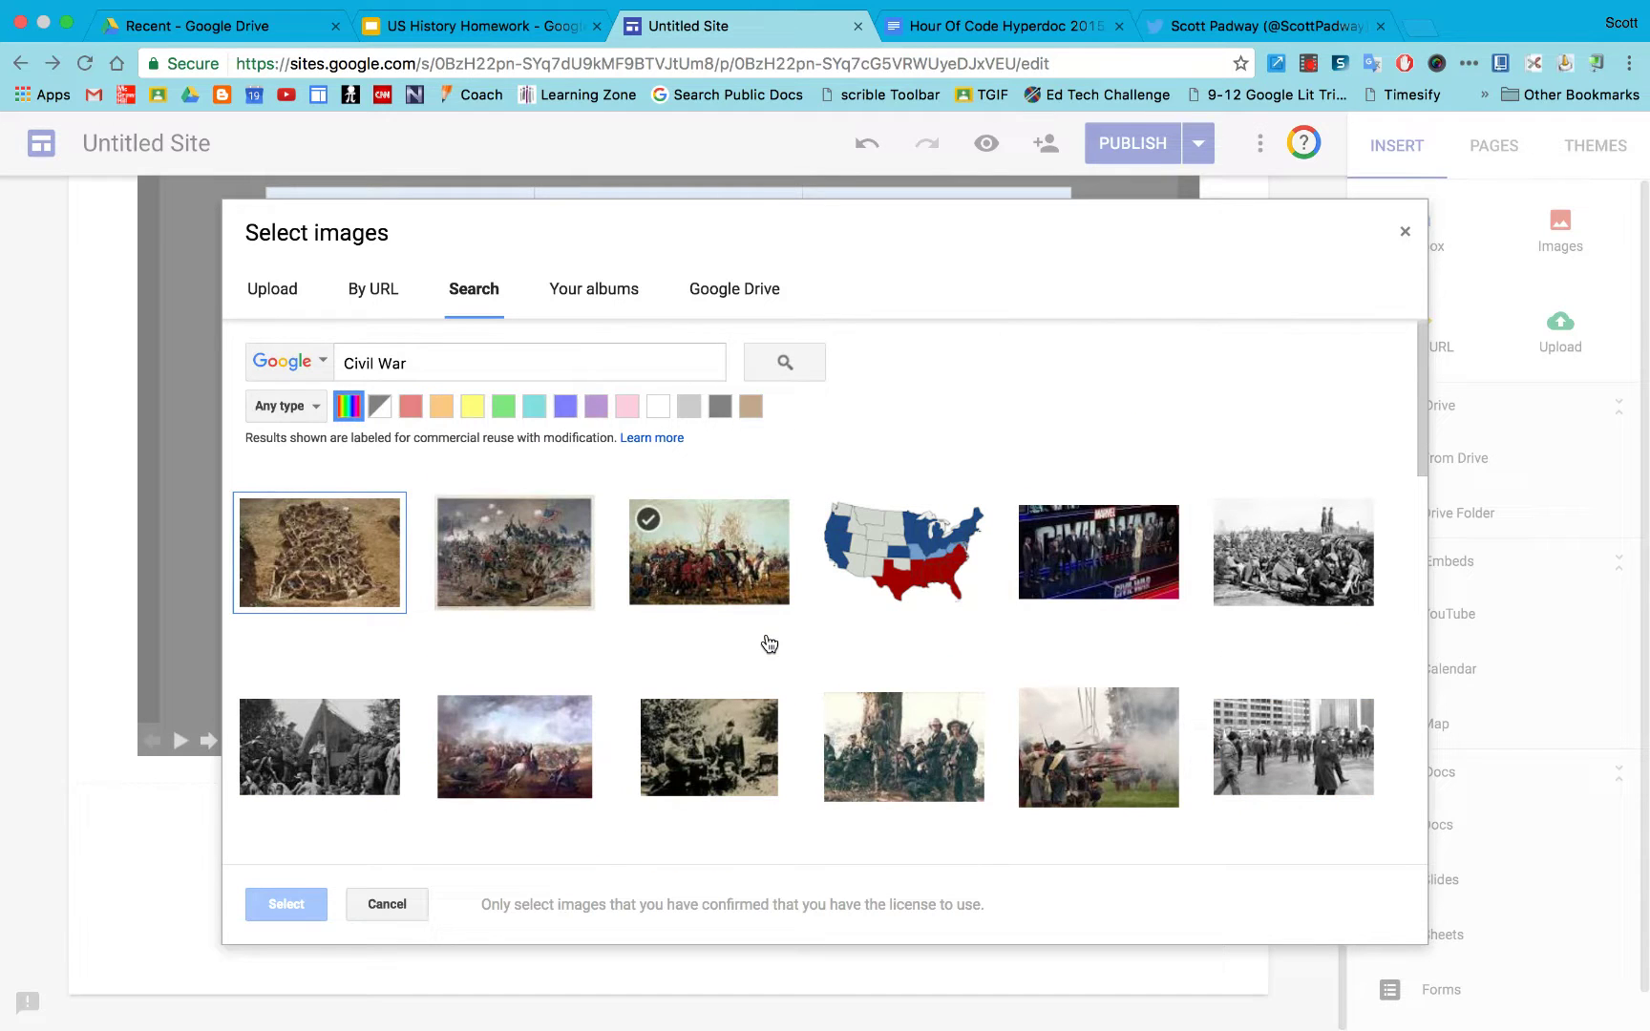
{"action": "left_click", "coordinate": [733, 573]}
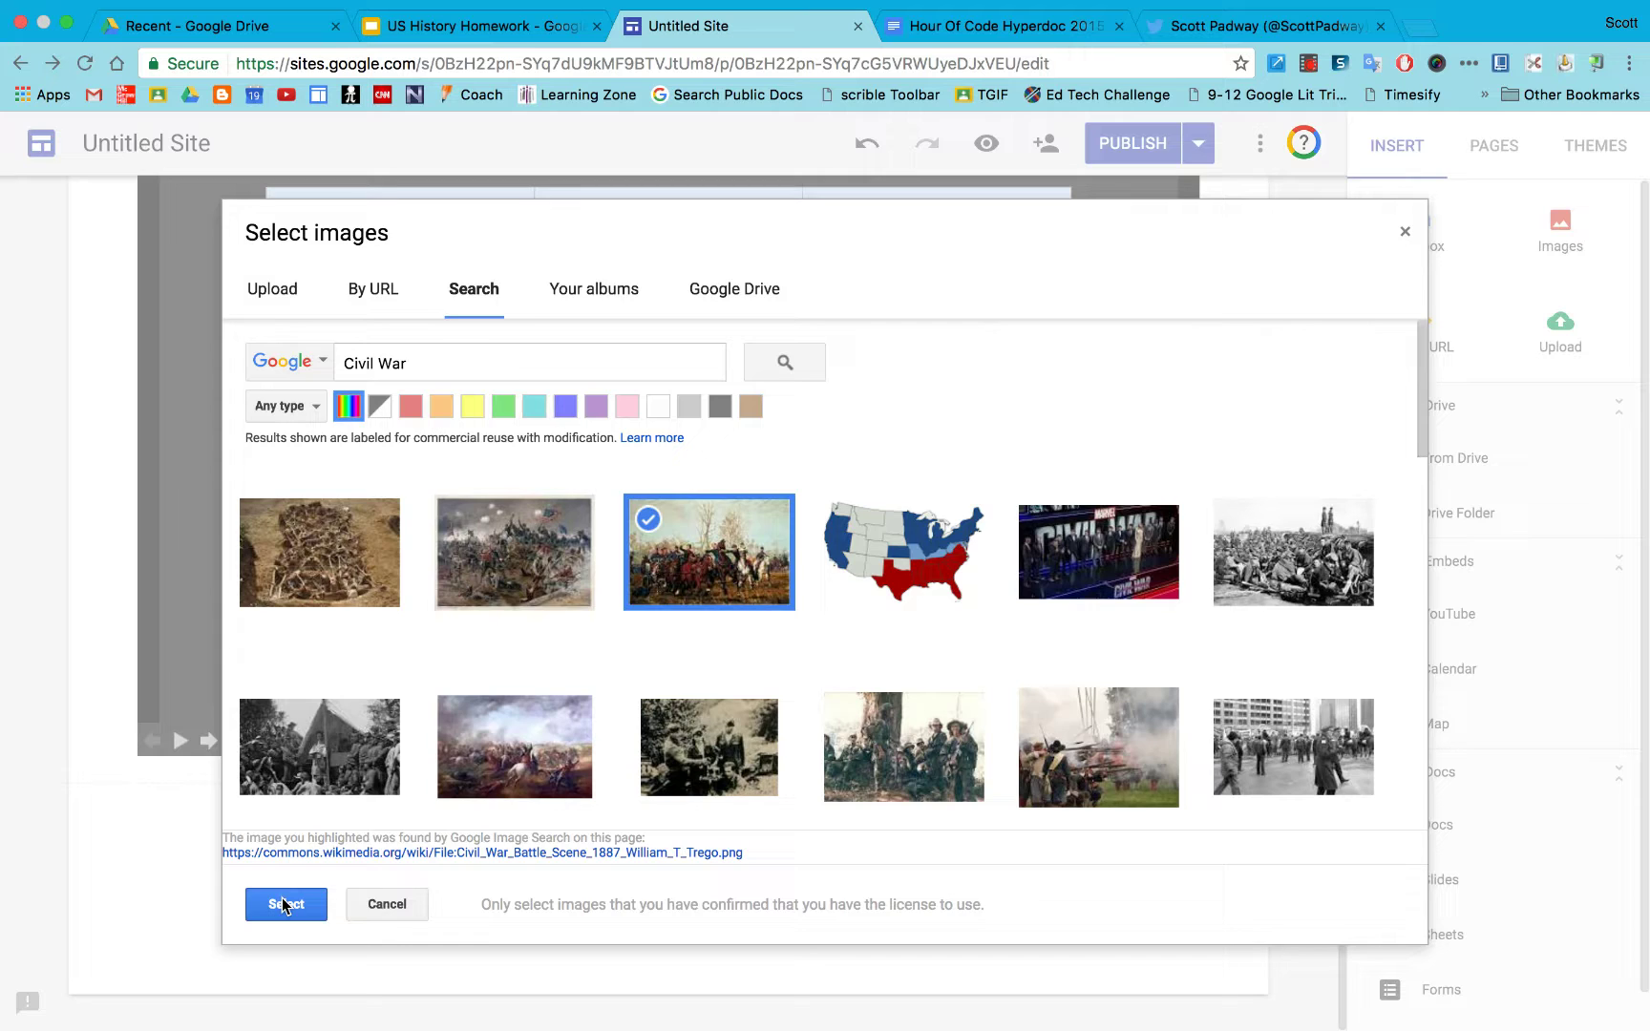
{"action": "left_click", "coordinate": [282, 901]}
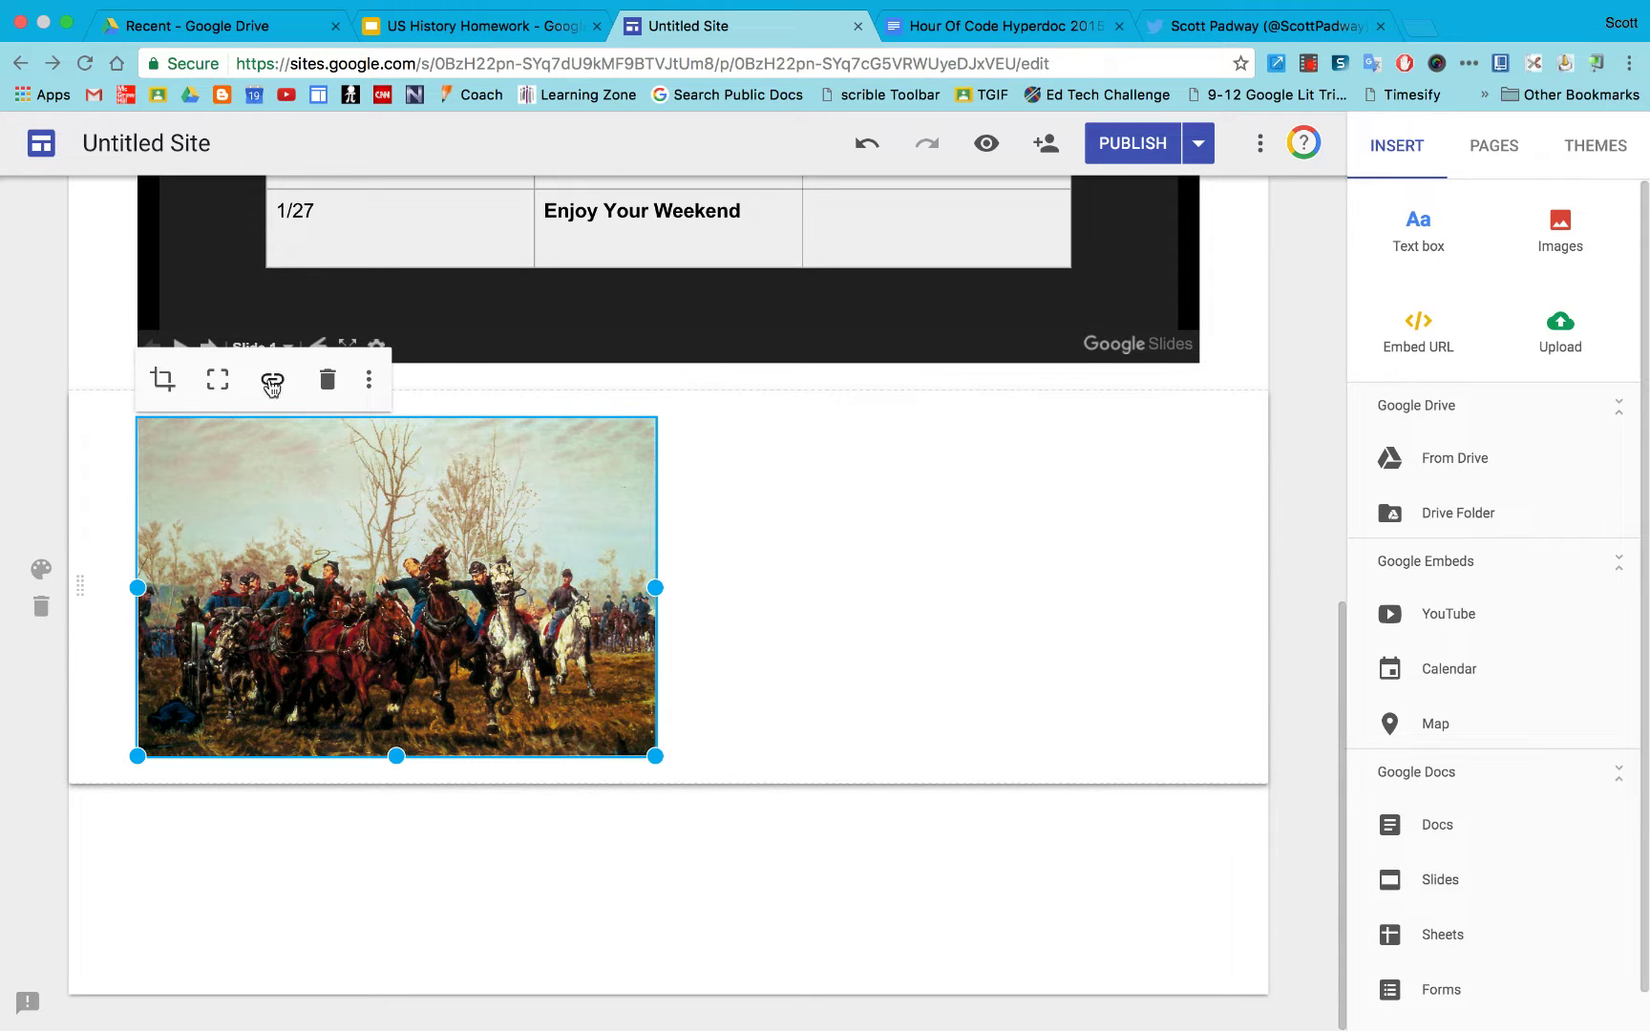
Crop the Civil War painting, zooming in and repositioning on the charging horsemen
{"action": "left_click", "coordinate": [169, 382]}
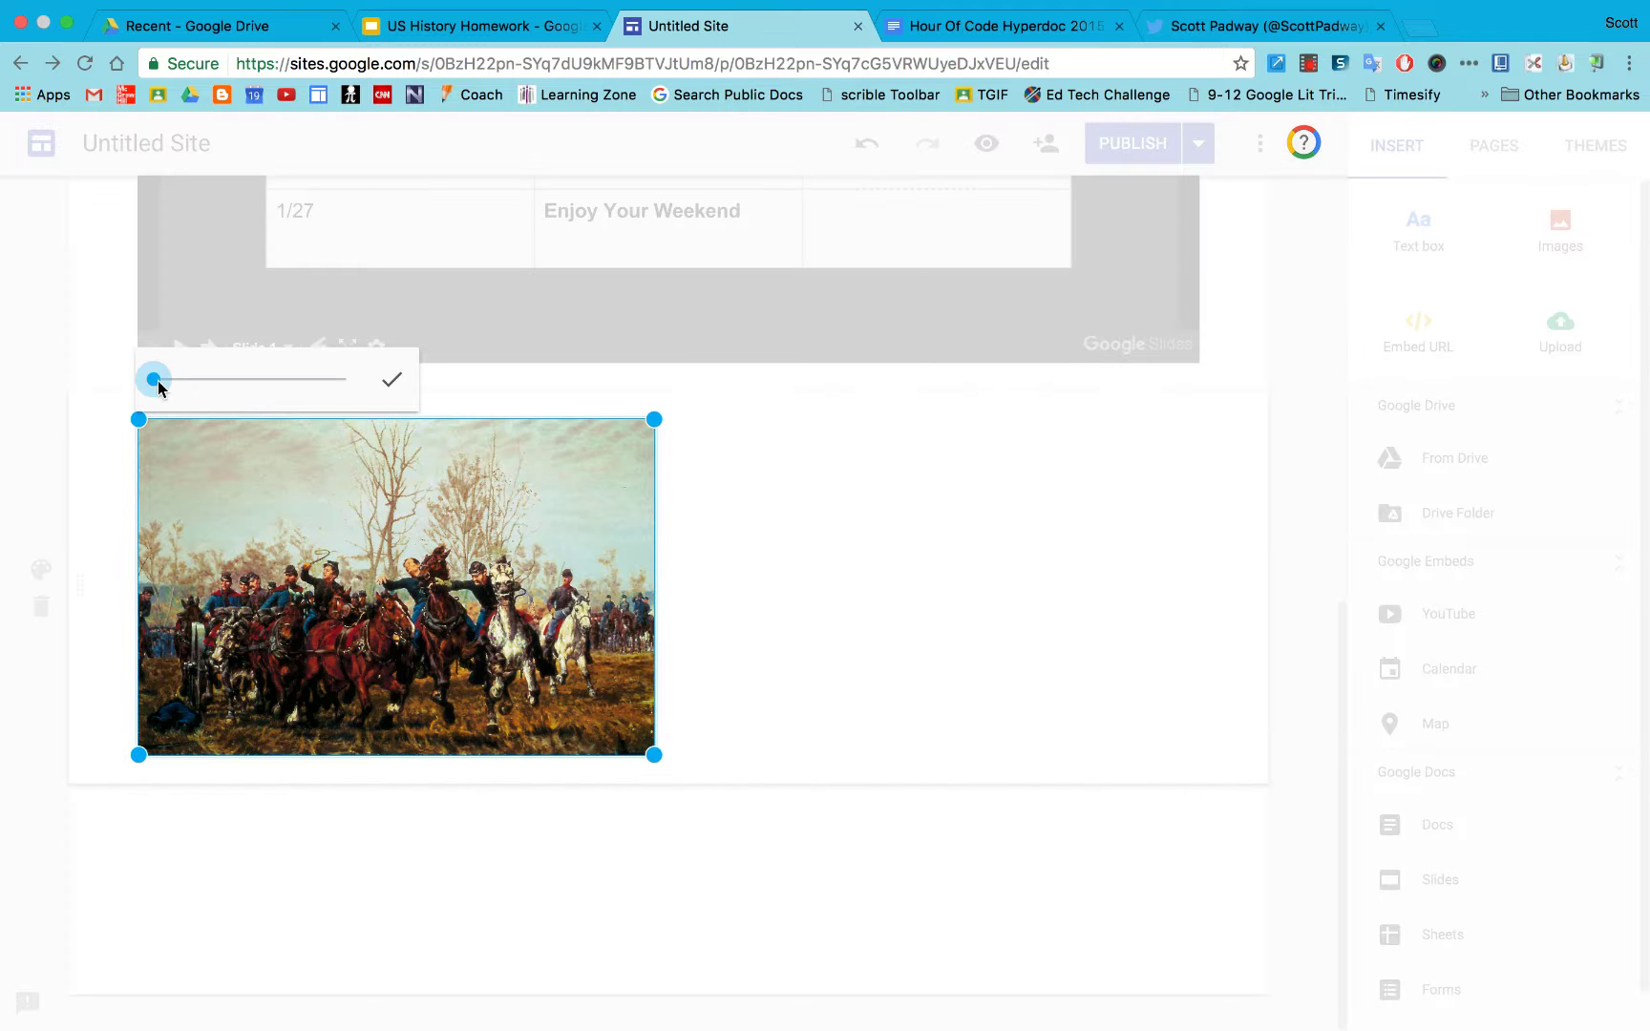
{"action": "mouse_move", "coordinate": [160, 387]}
{"action": "left_mouse_down"}
{"action": "mouse_move", "coordinate": [183, 386]}
{"action": "mouse_move", "coordinate": [164, 381]}
{"action": "left_mouse_up"}
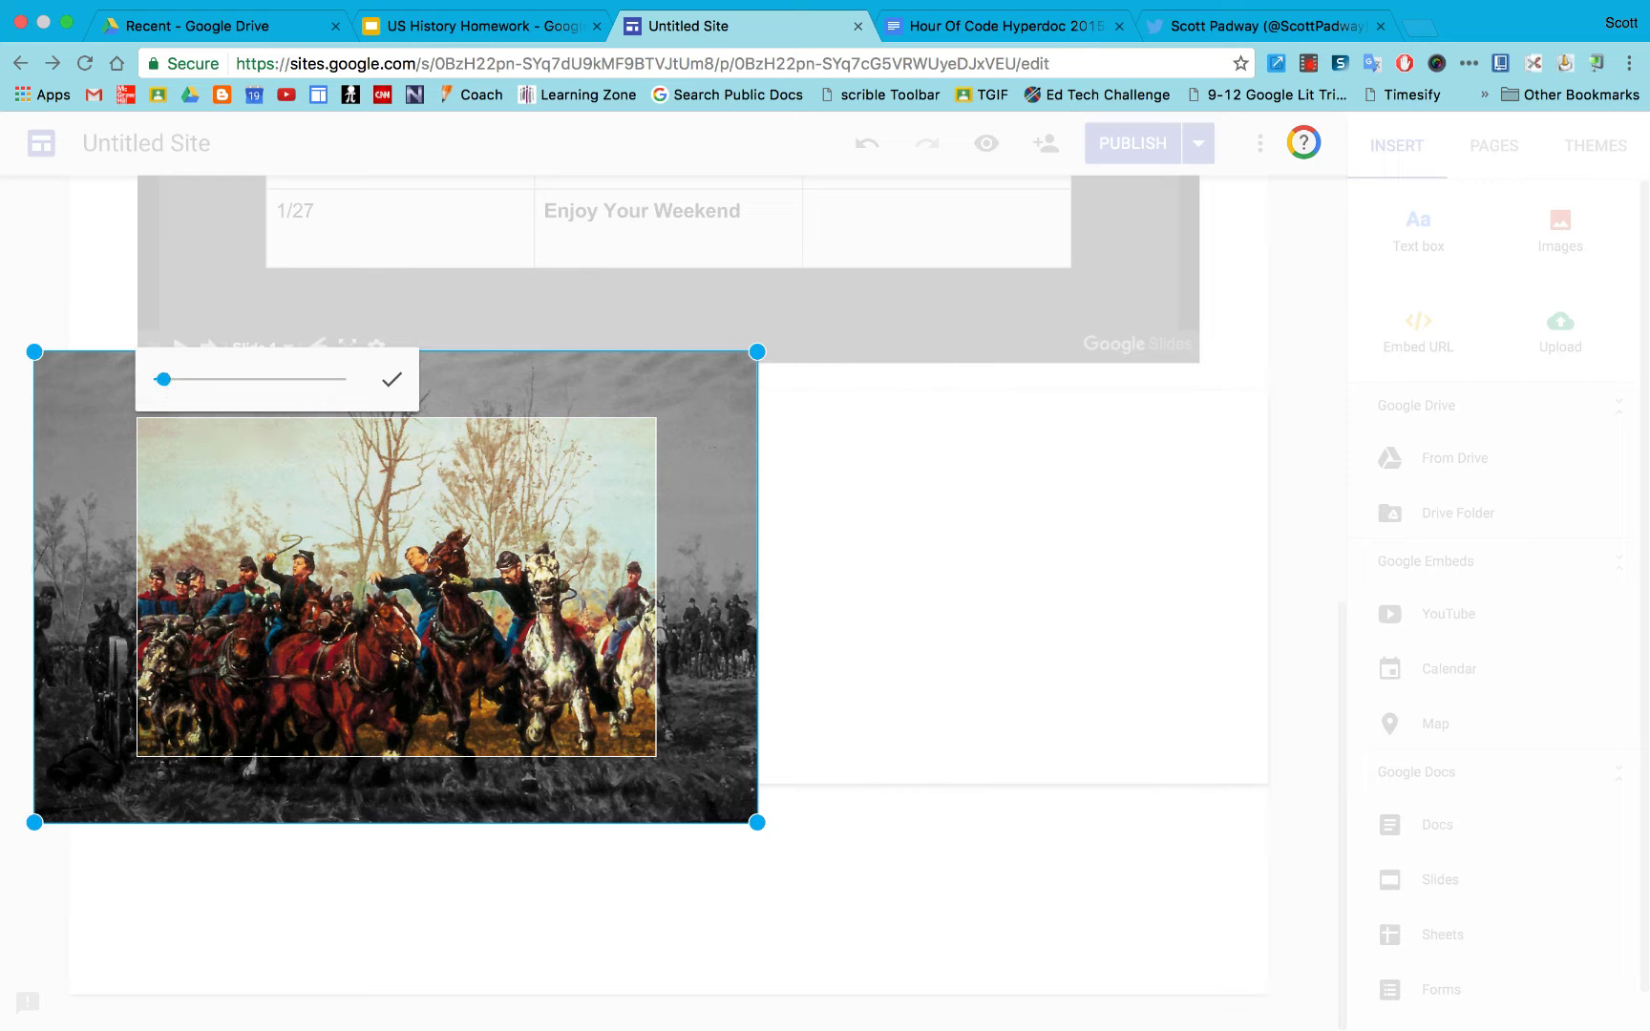
{"action": "left_click_drag", "start_coordinate": [396, 587], "coordinate": [467, 519]}
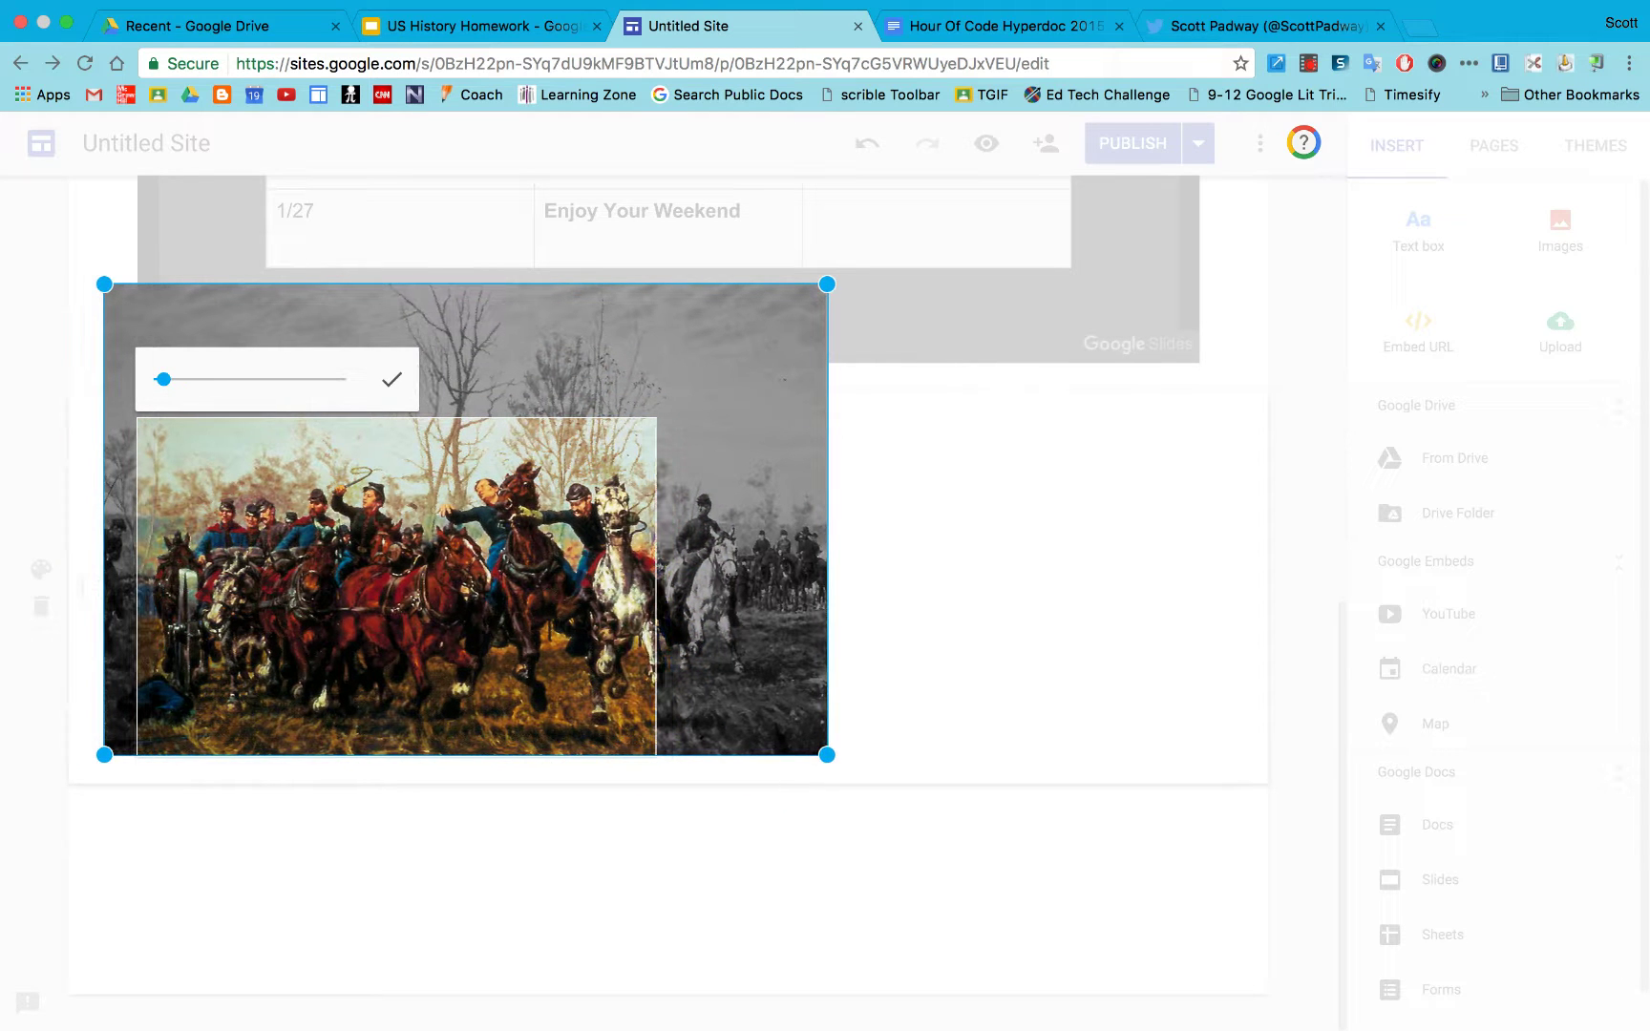
{"action": "left_click", "coordinate": [984, 498]}
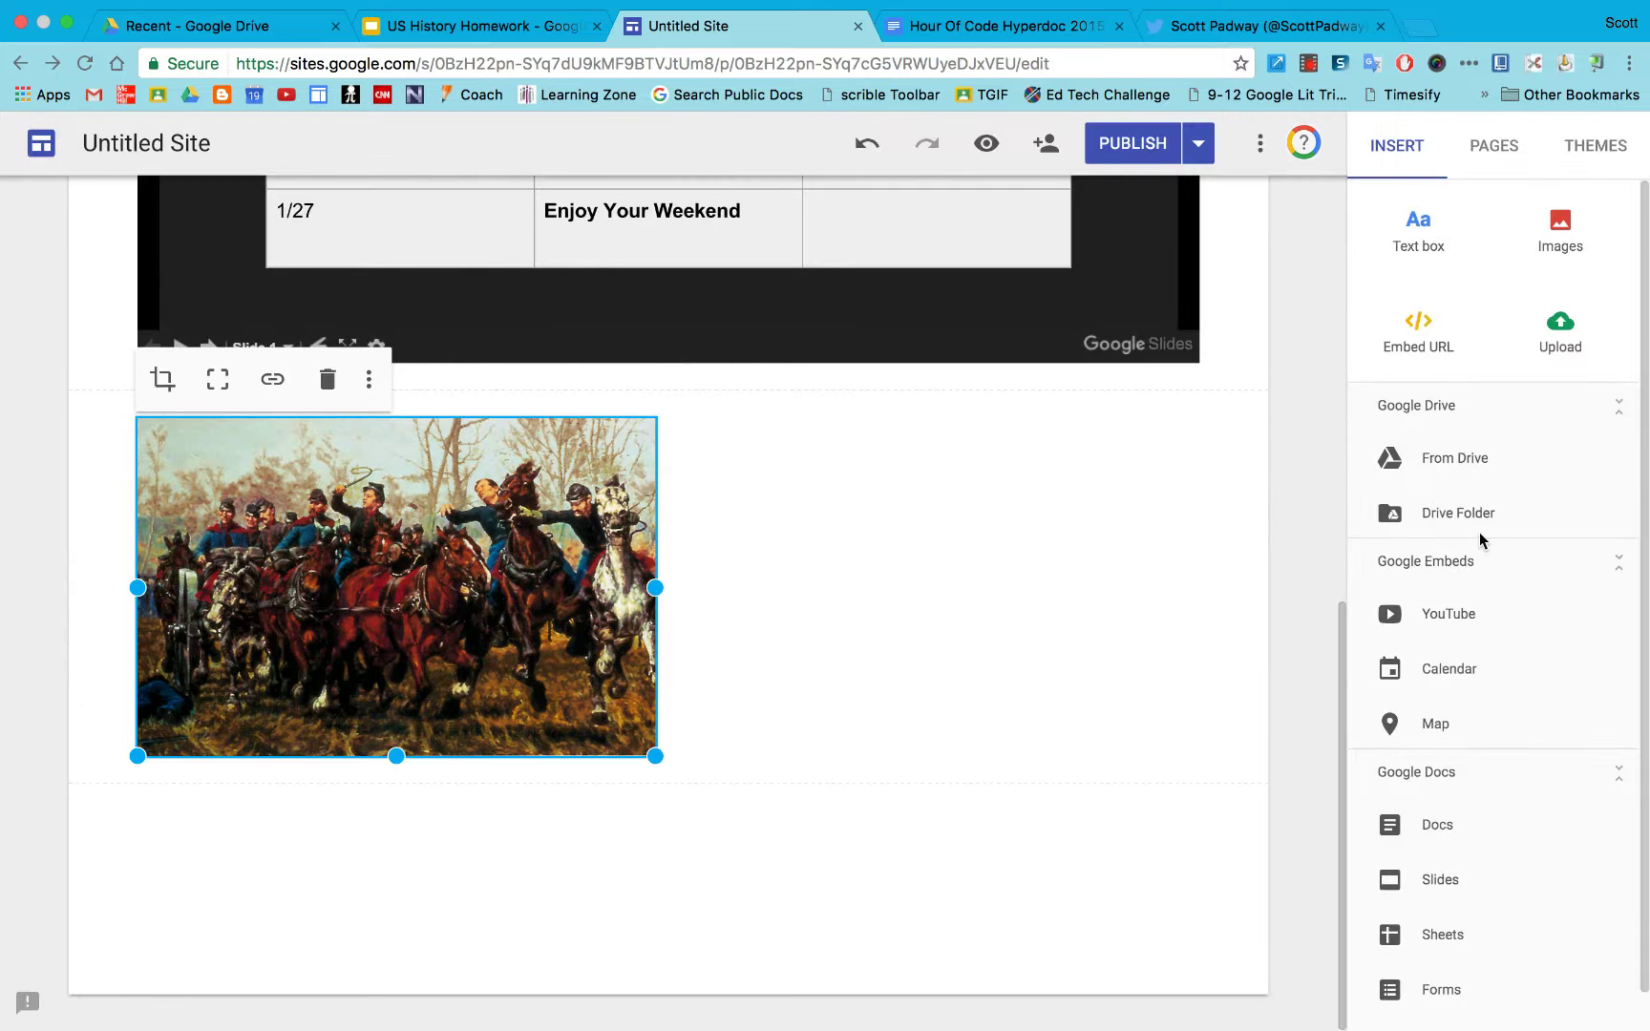
Add a 'Civil War' text box and move it above the battle painting
{"action": "left_click", "coordinate": [1407, 233]}
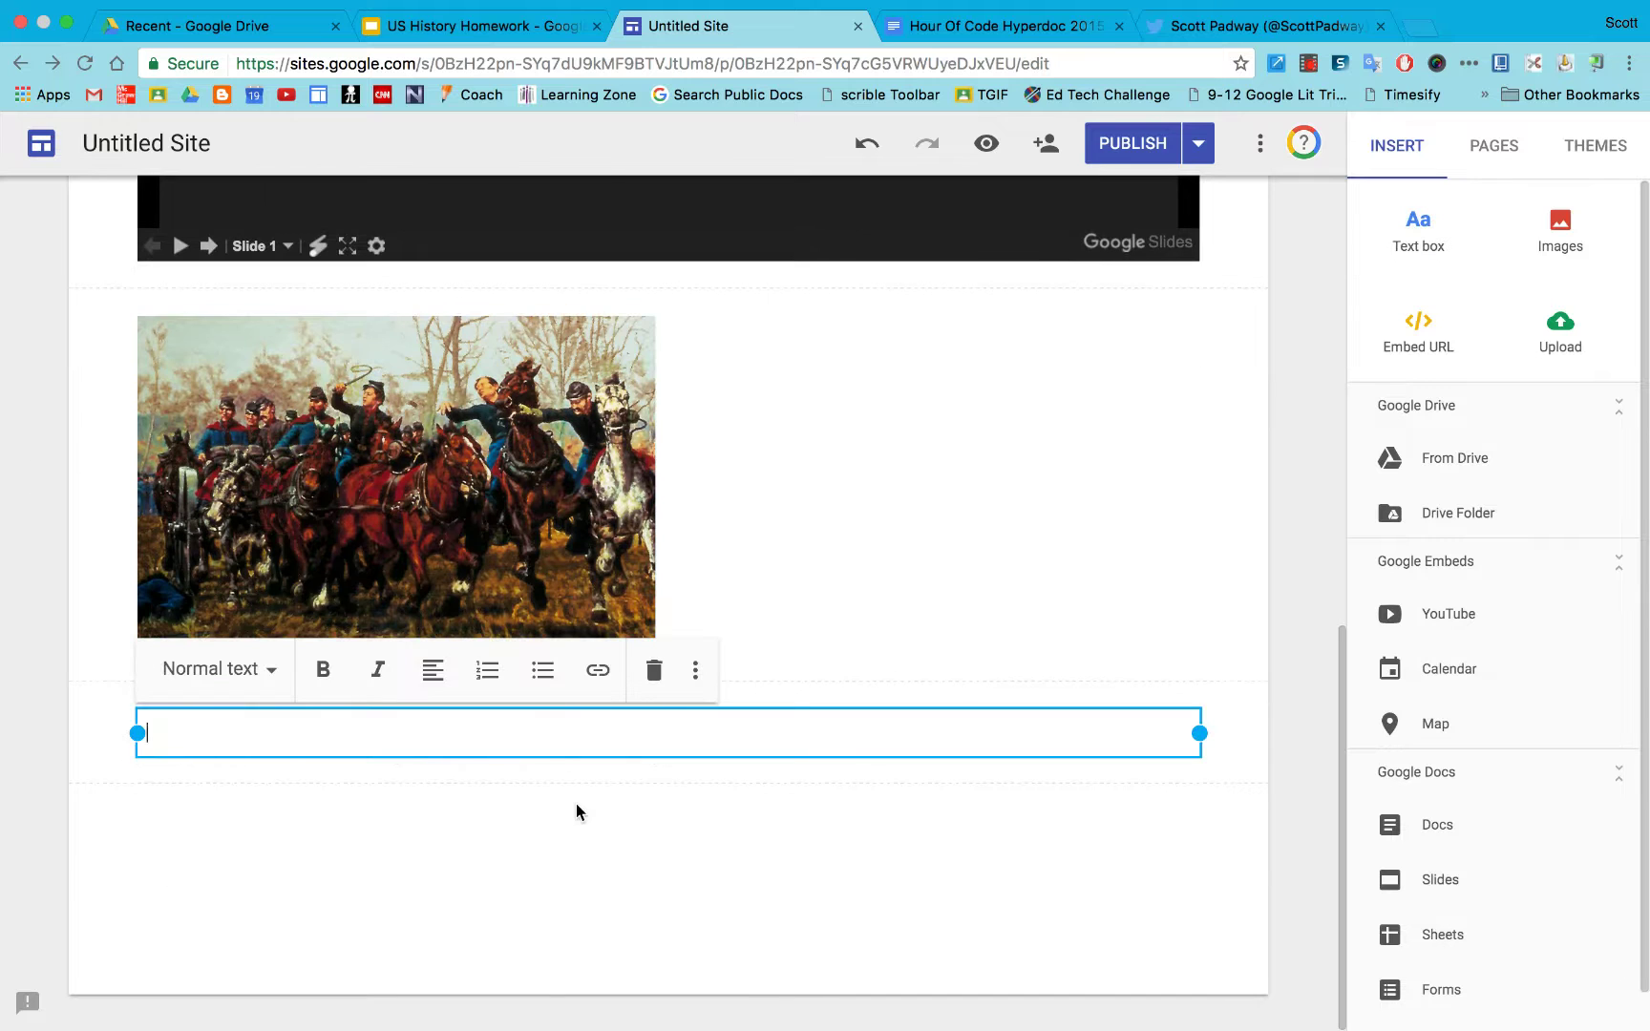
{"action": "type", "text": "Civil War"}
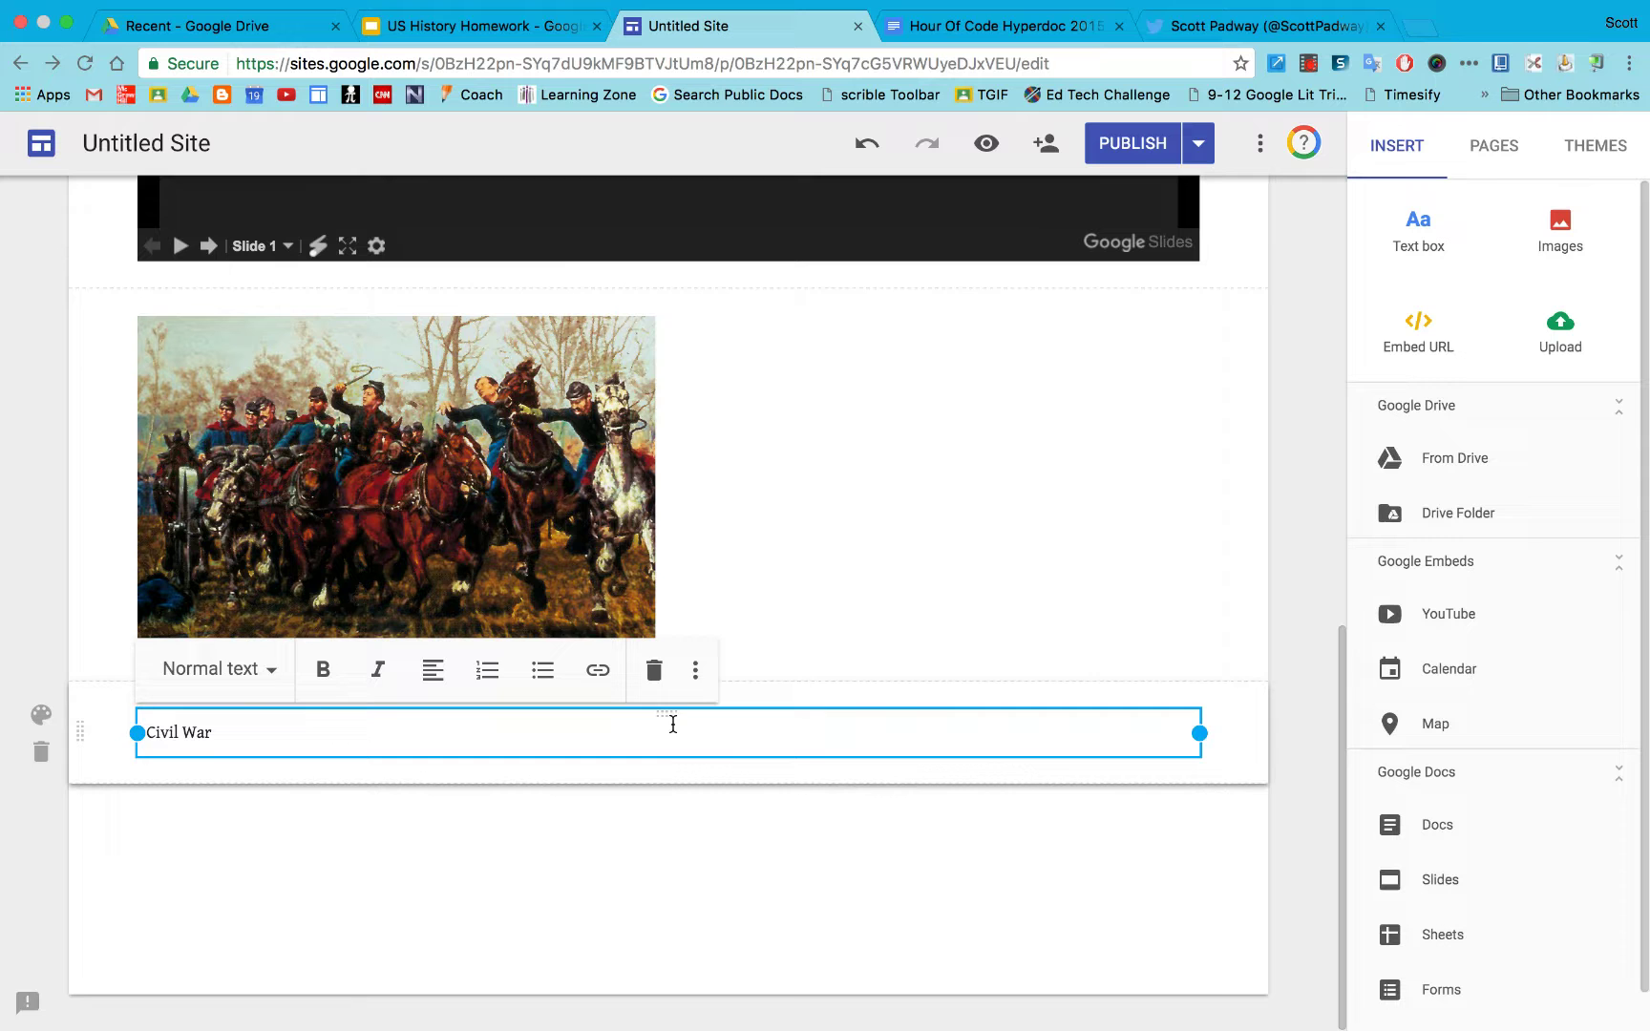
{"action": "left_click_drag", "start_coordinate": [664, 717], "coordinate": [545, 282]}
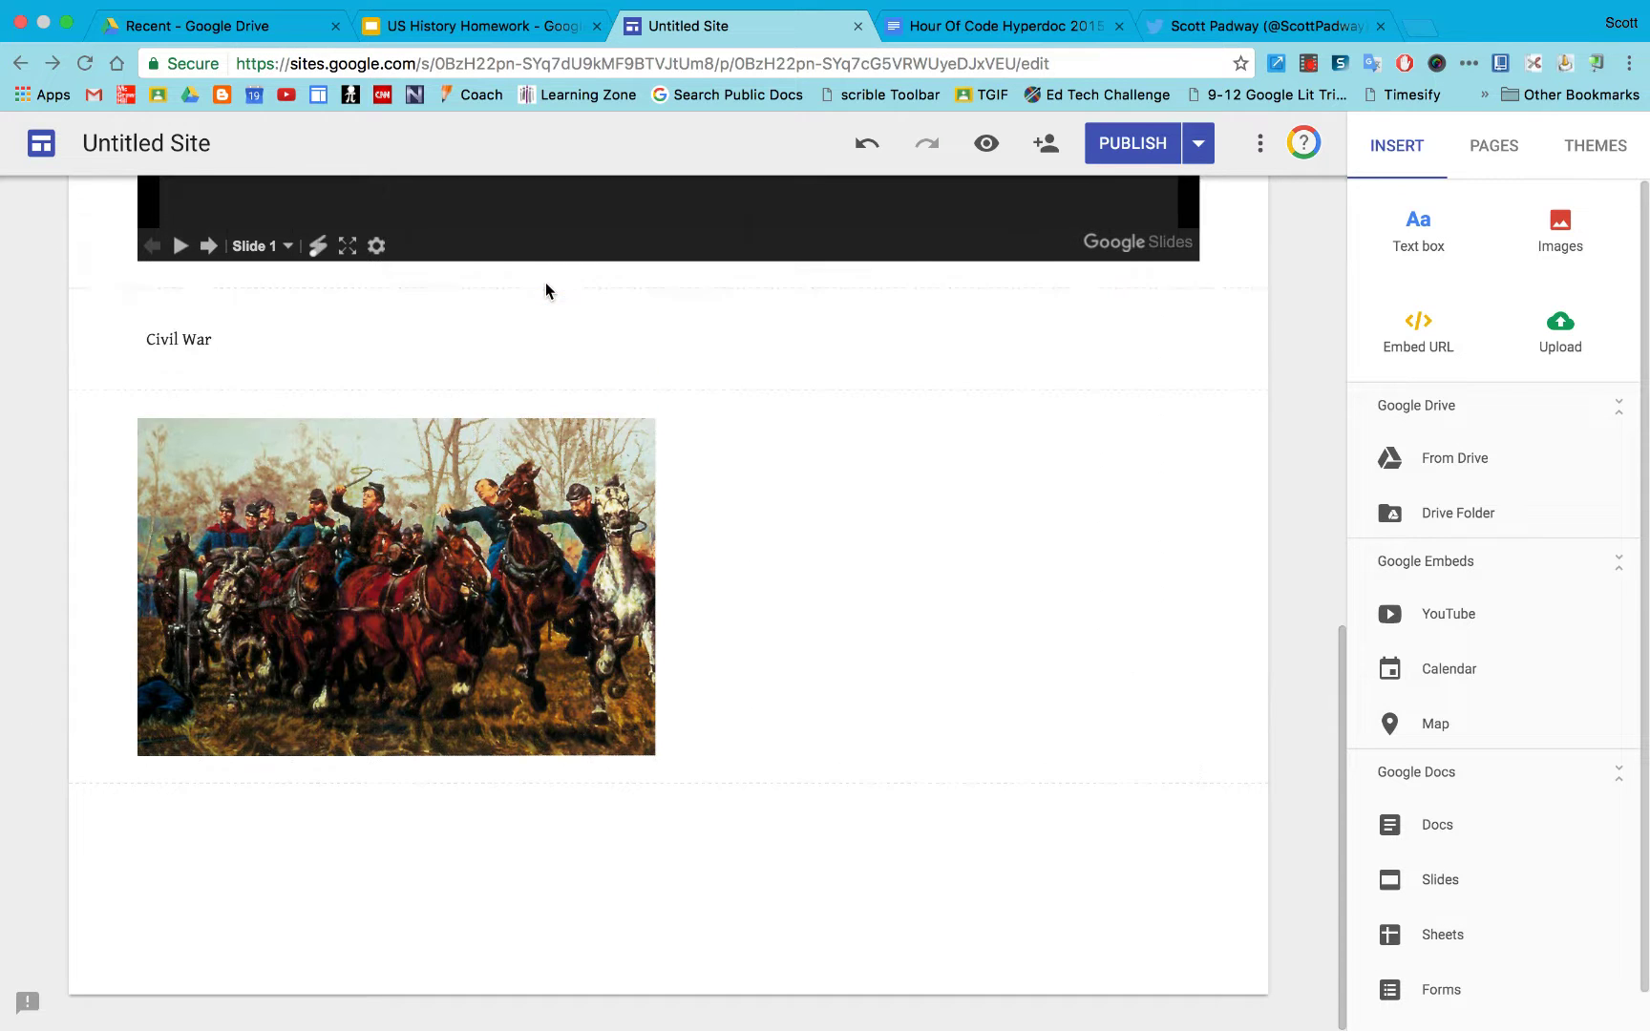
Make the Civil War text a centered heading in the Title style
{"action": "triple_click", "coordinate": [197, 340]}
{"action": "left_click", "coordinate": [270, 277]}
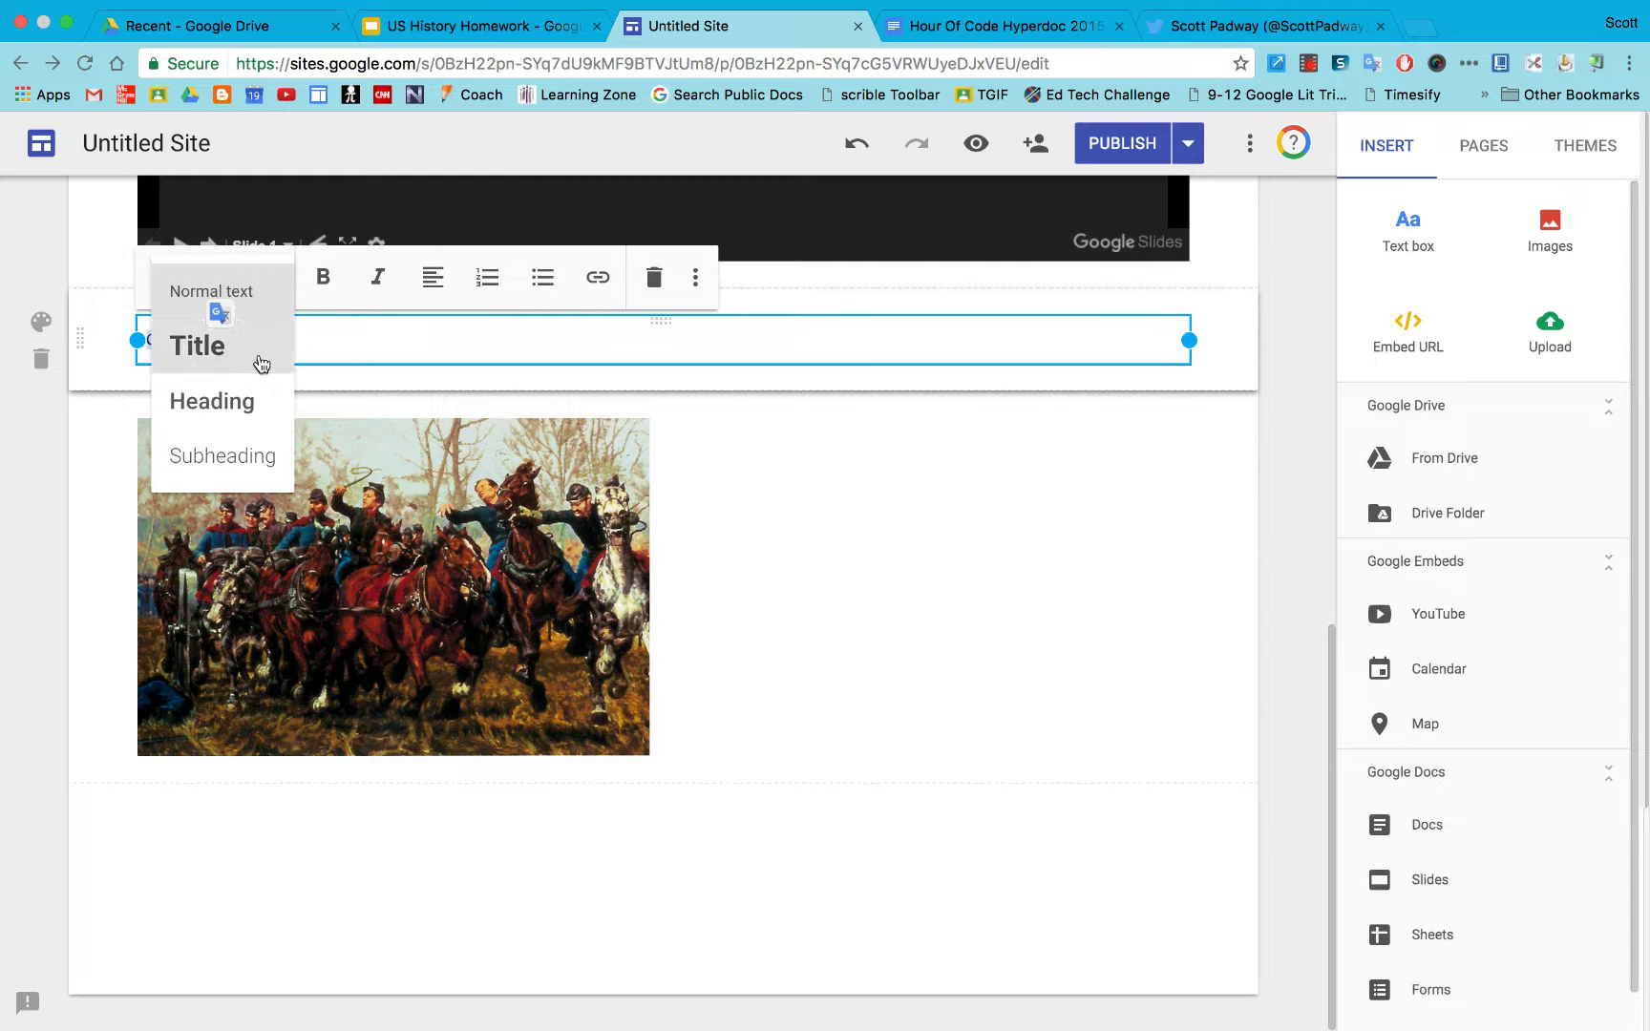
{"action": "left_click", "coordinate": [256, 398]}
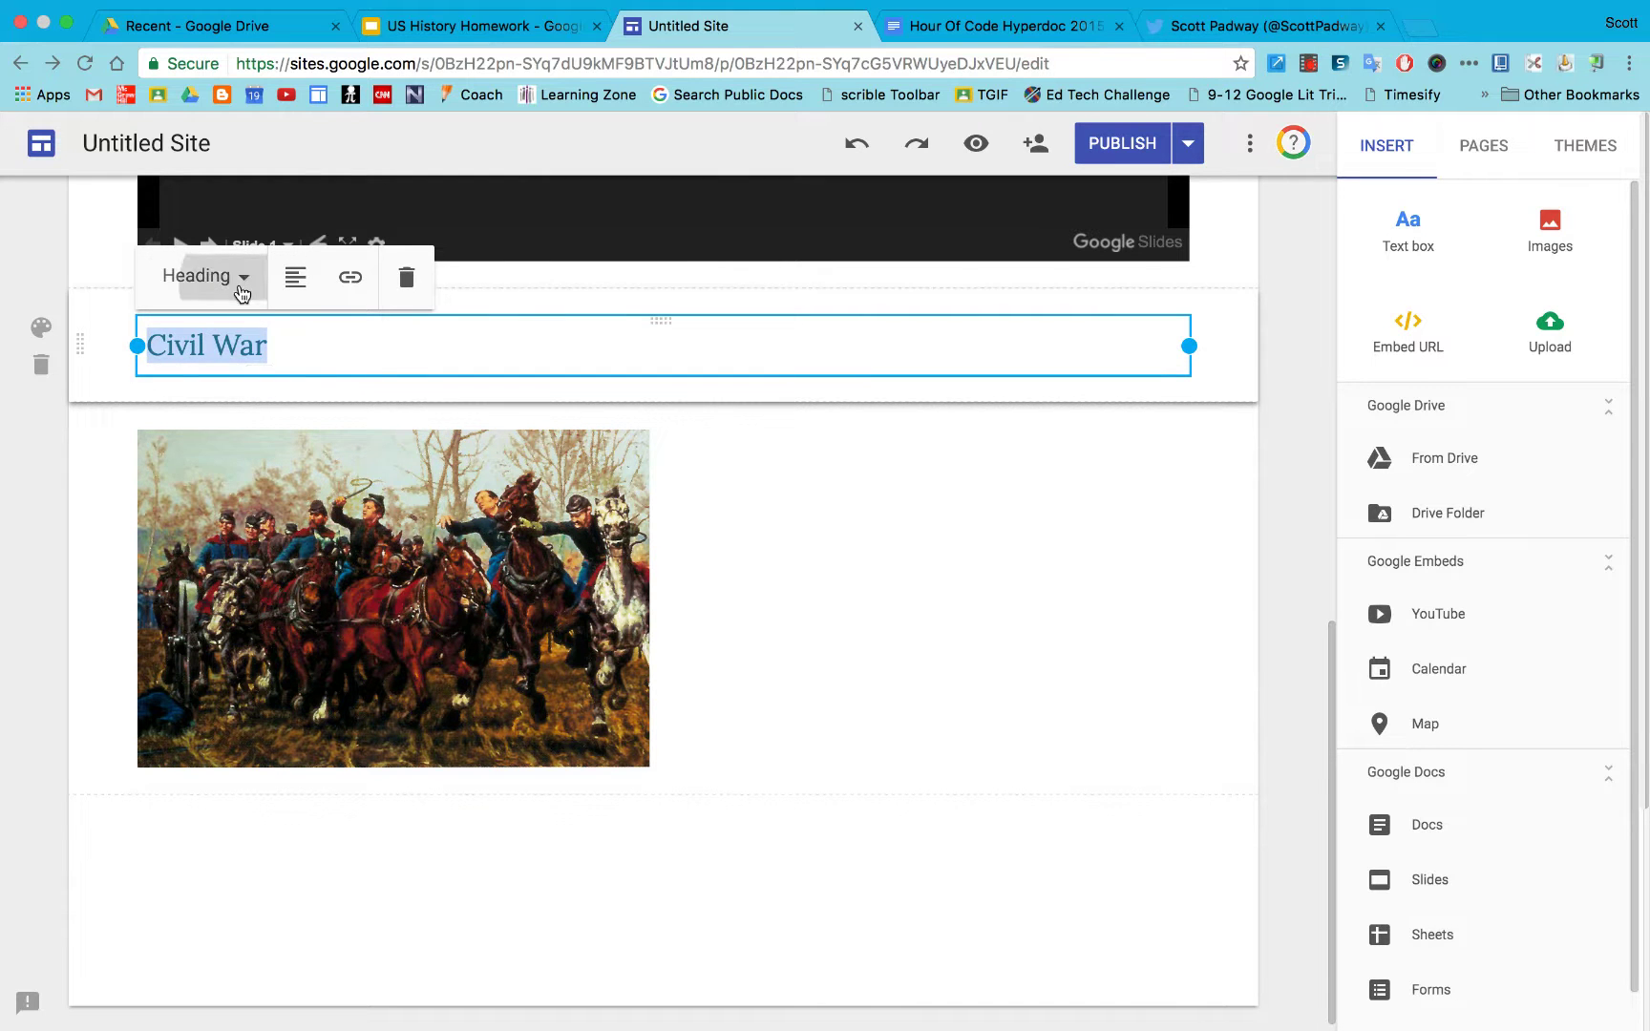
{"action": "left_click", "coordinate": [240, 286]}
{"action": "left_click", "coordinate": [236, 345]}
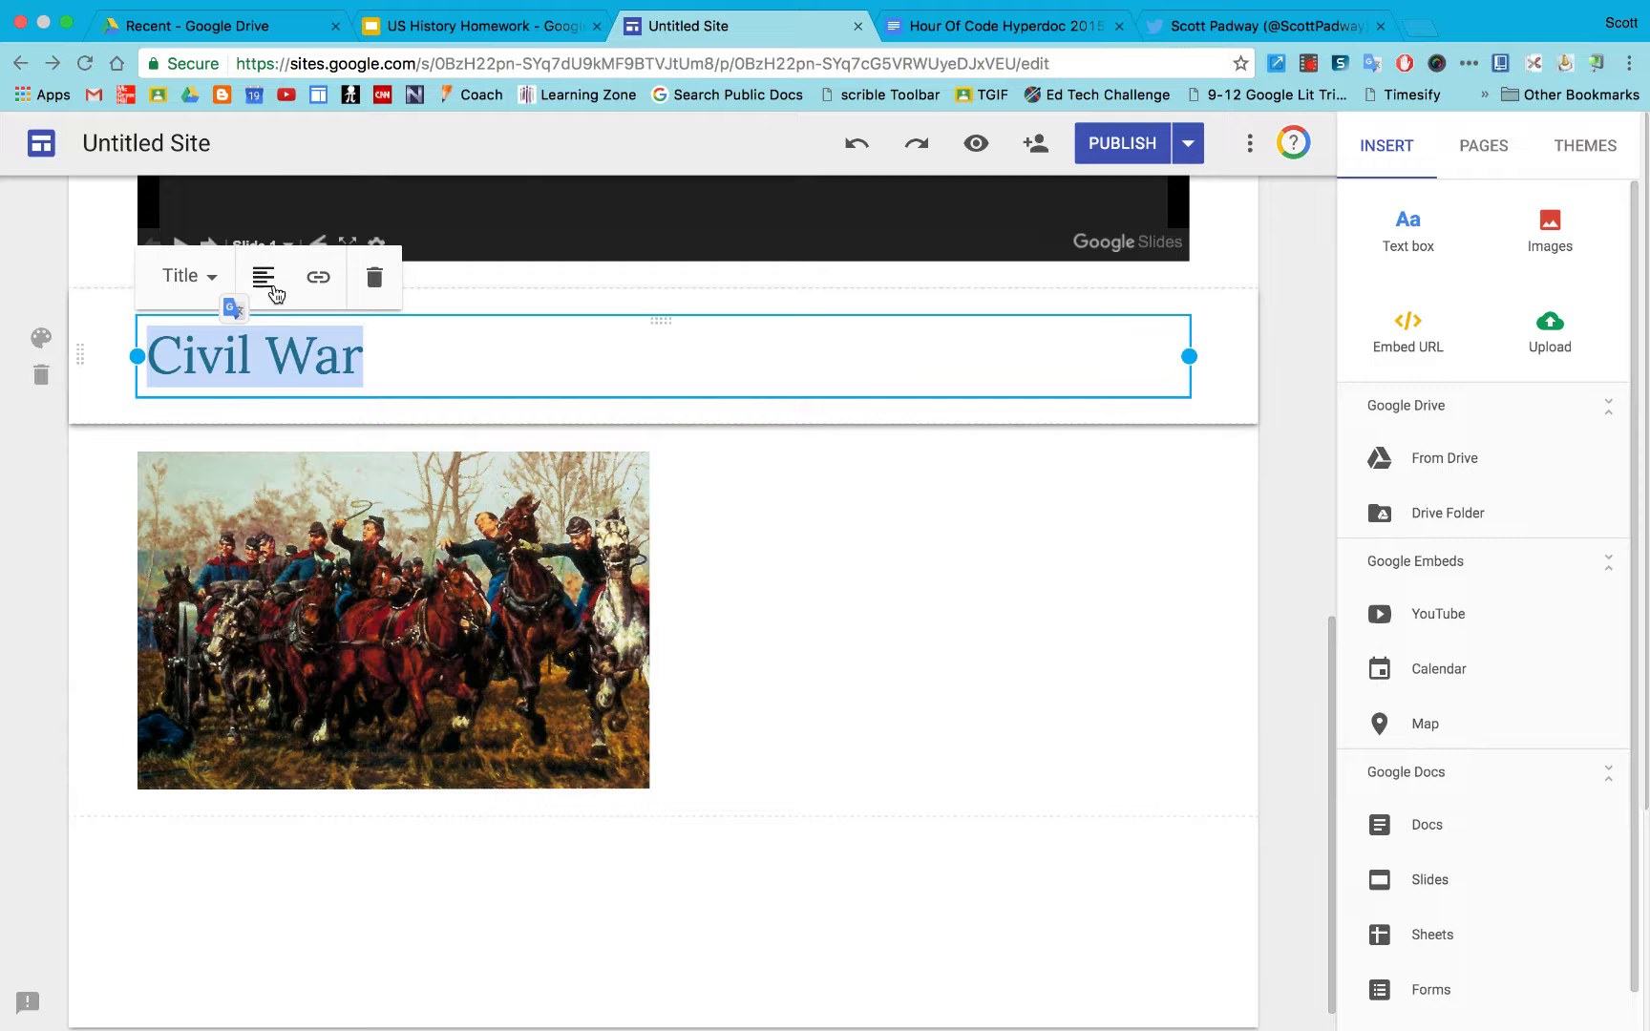
{"action": "left_click", "coordinate": [269, 280]}
{"action": "left_click", "coordinate": [280, 346]}
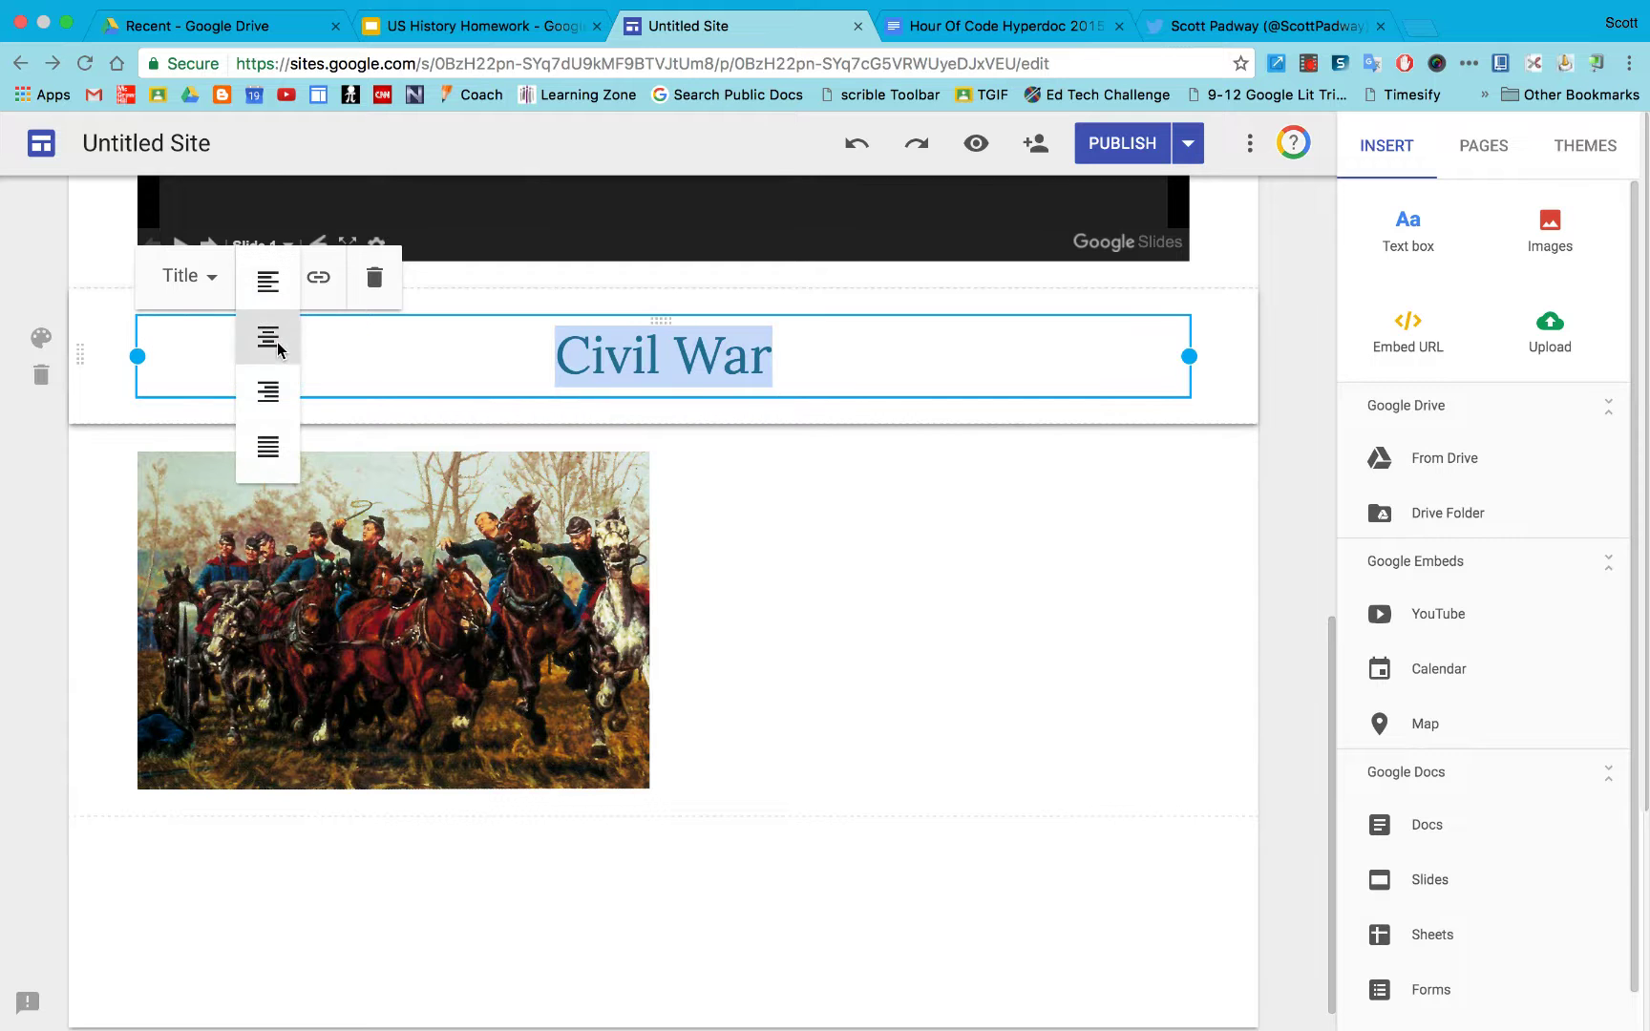
{"action": "left_click", "coordinate": [765, 542]}
Give both the Civil War title section and the image section the blue Emphasis 2 style
{"action": "left_click", "coordinate": [286, 385]}
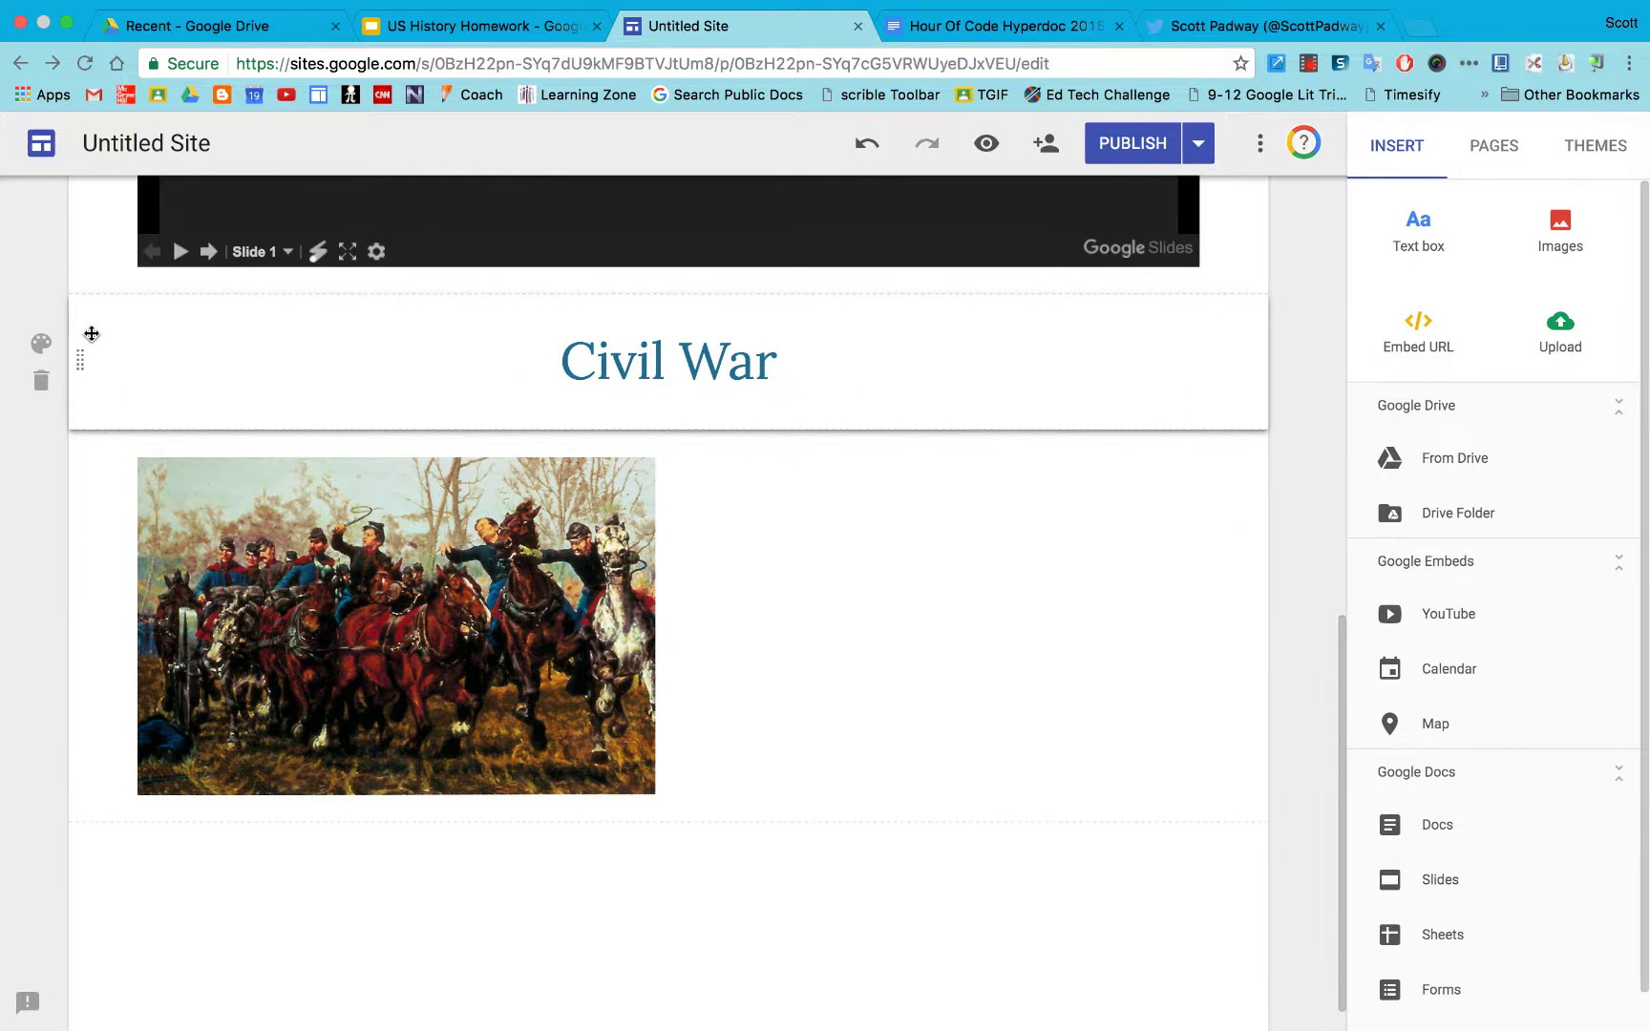
{"action": "left_click", "coordinate": [41, 344]}
{"action": "left_click", "coordinate": [179, 409]}
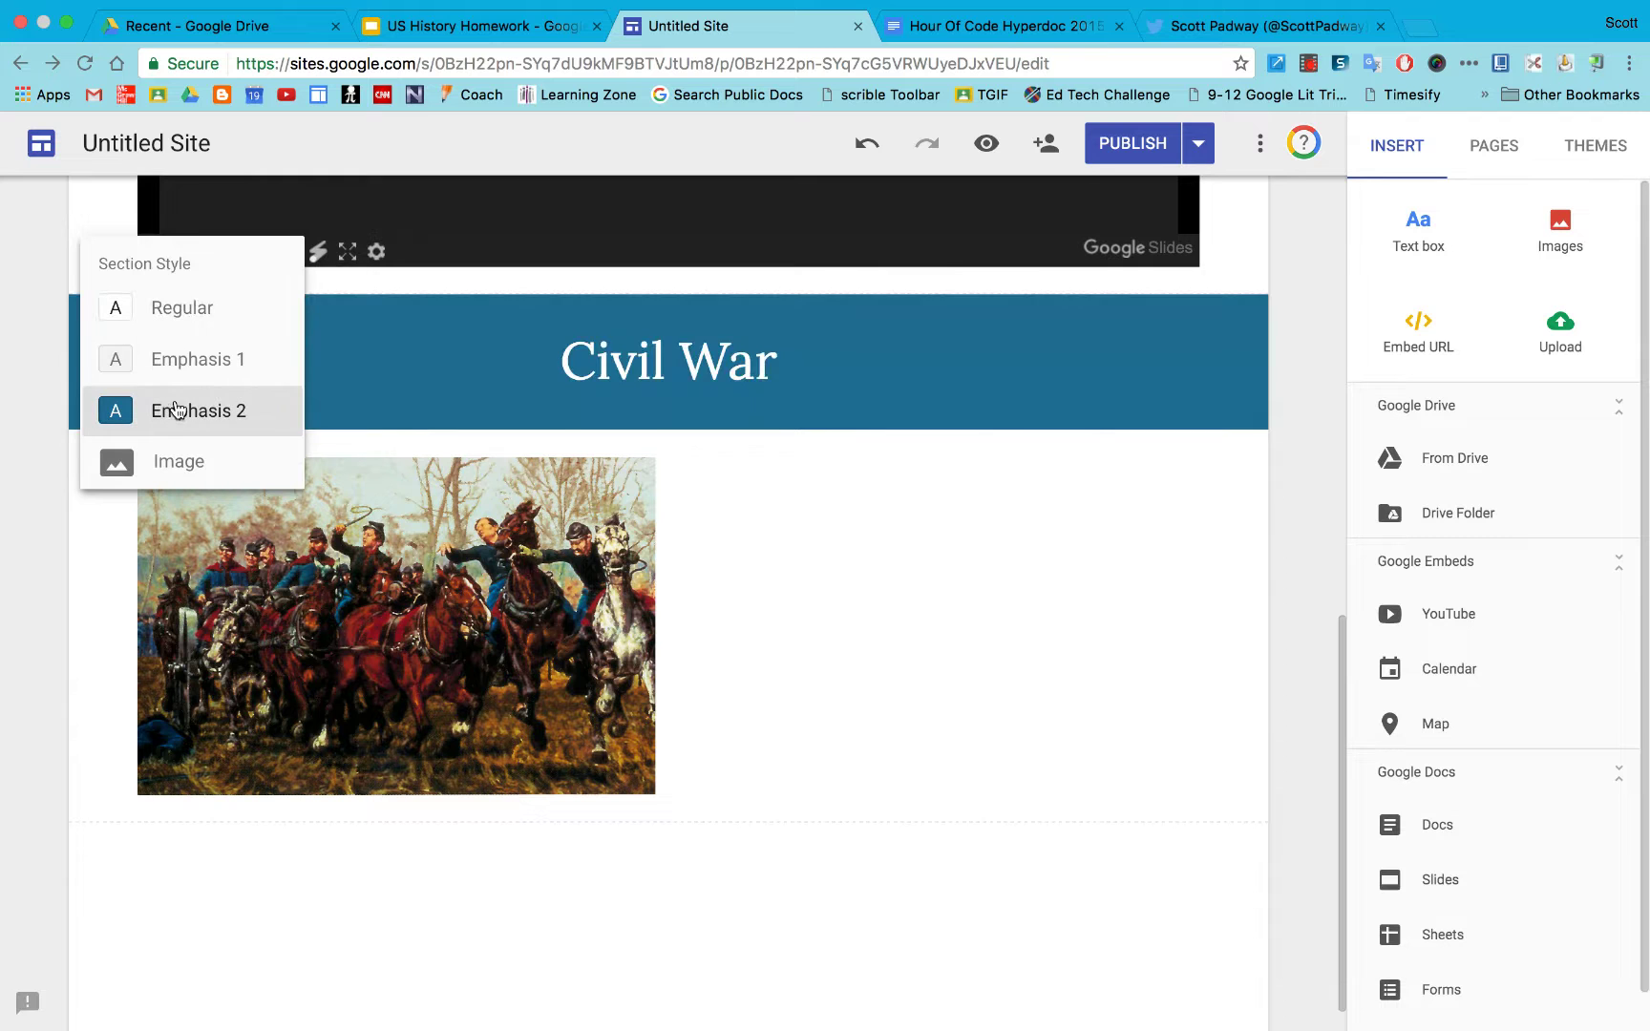
{"action": "left_click", "coordinate": [774, 486]}
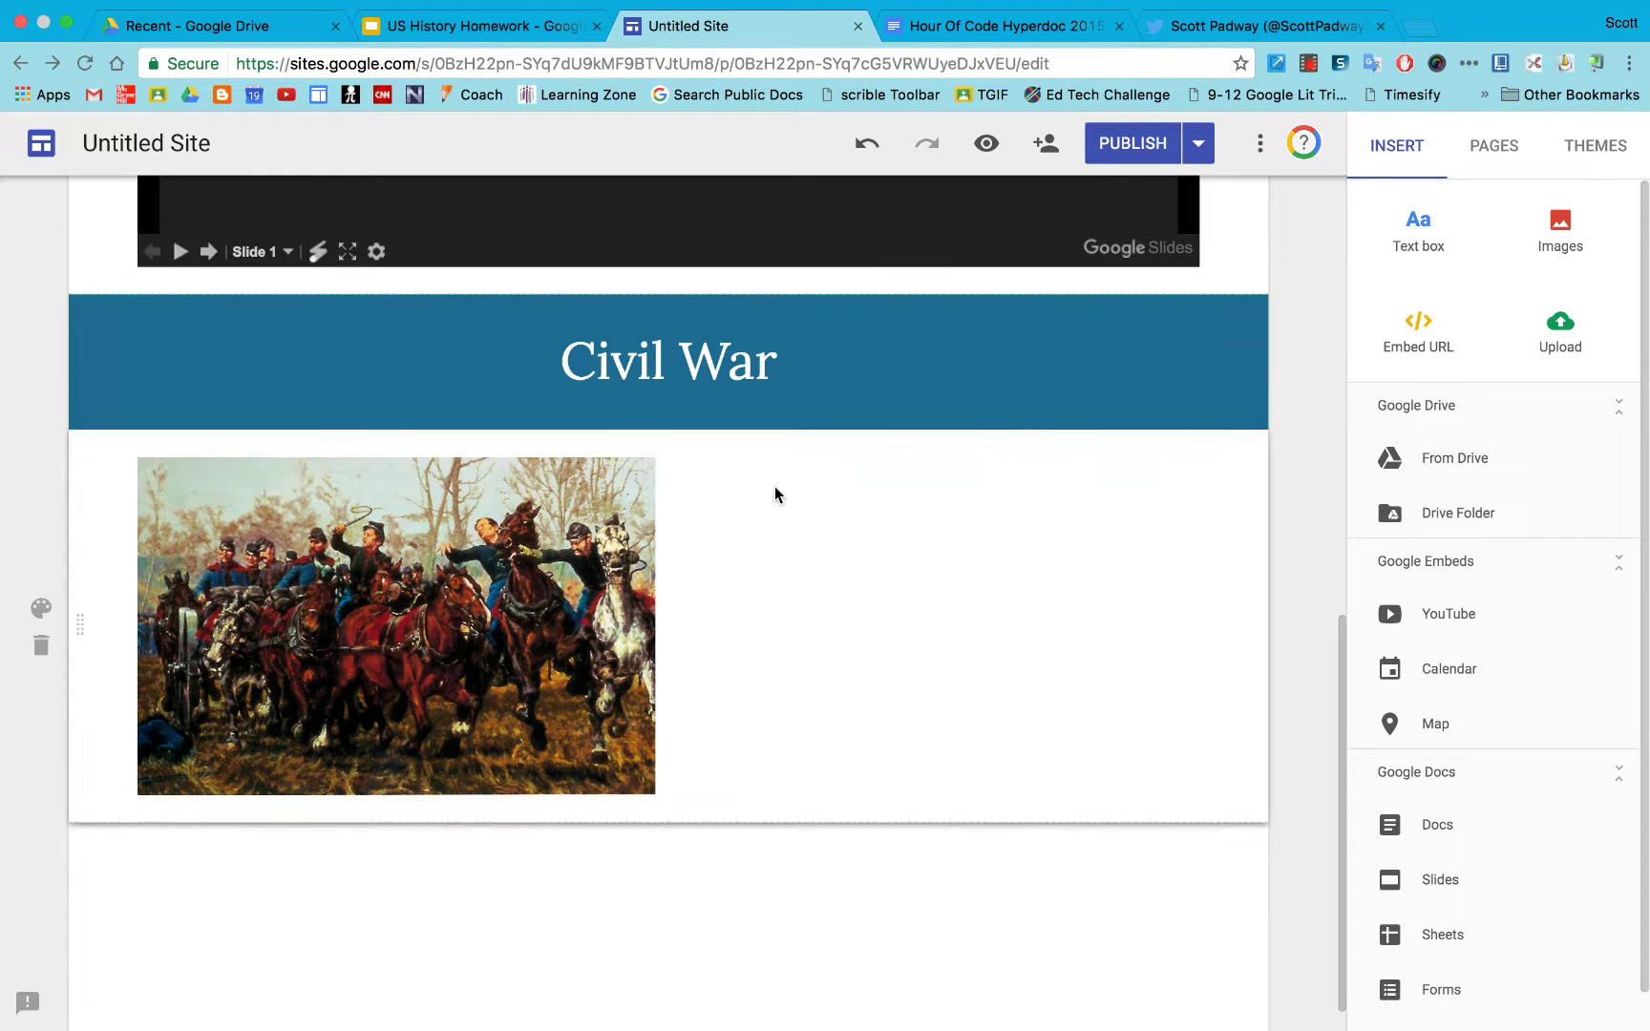
{"action": "left_click", "coordinate": [43, 607]}
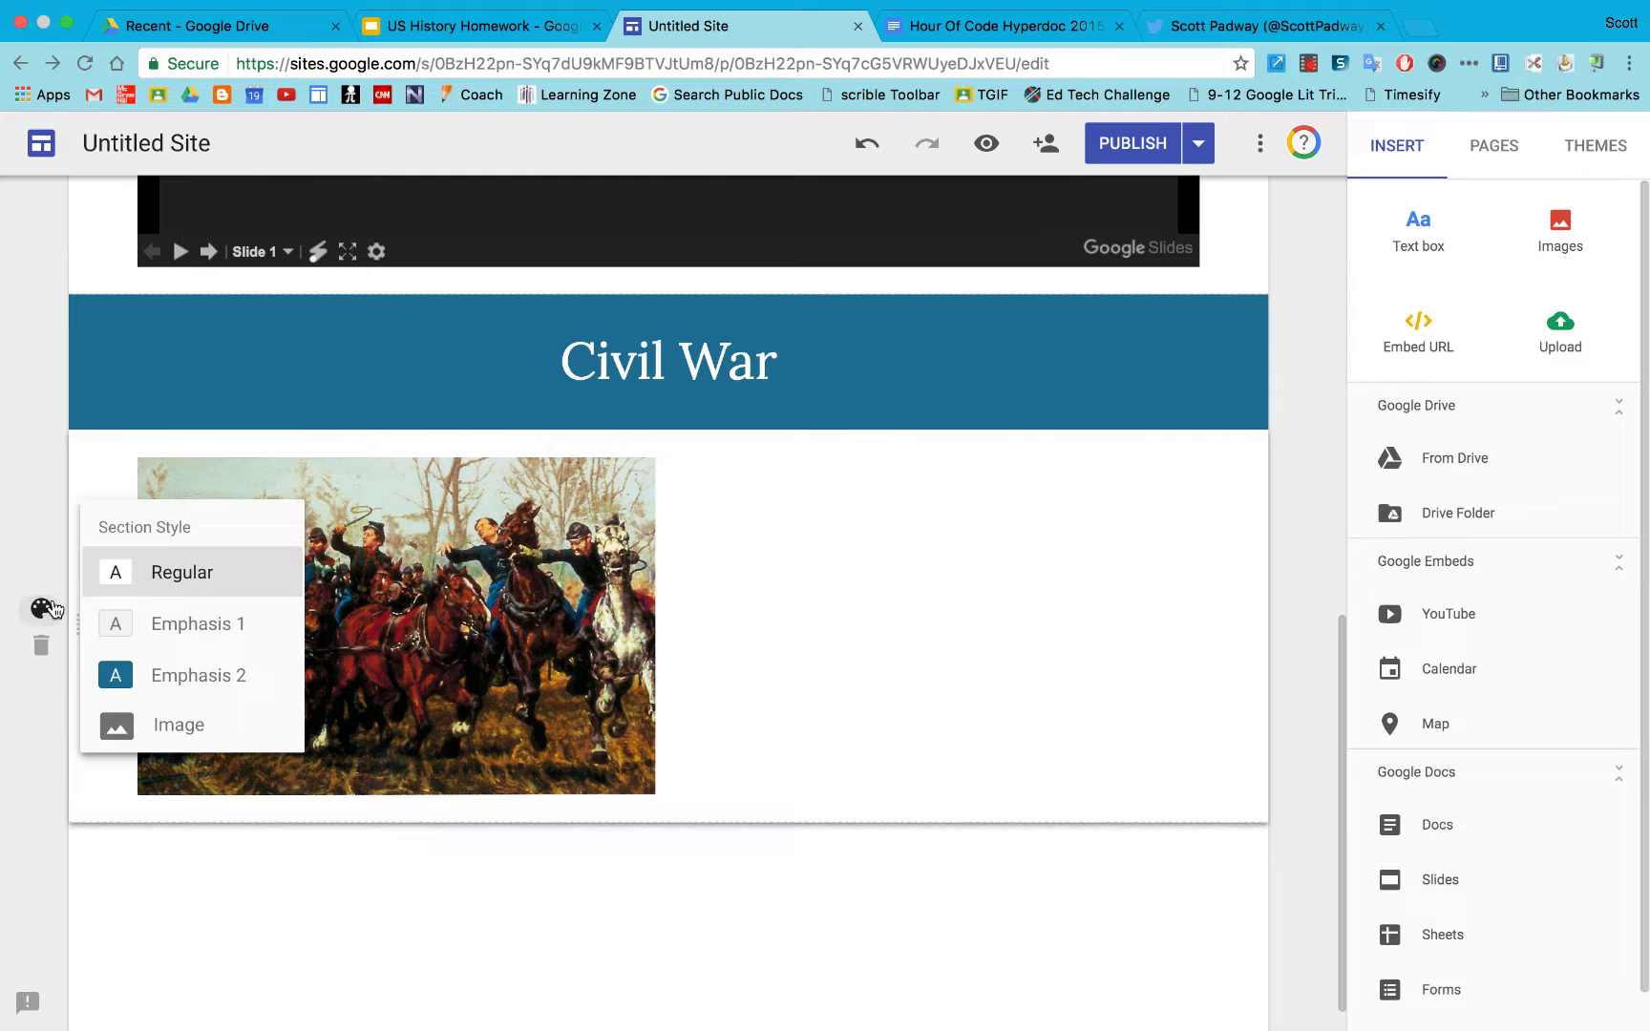
{"action": "left_click", "coordinate": [191, 675]}
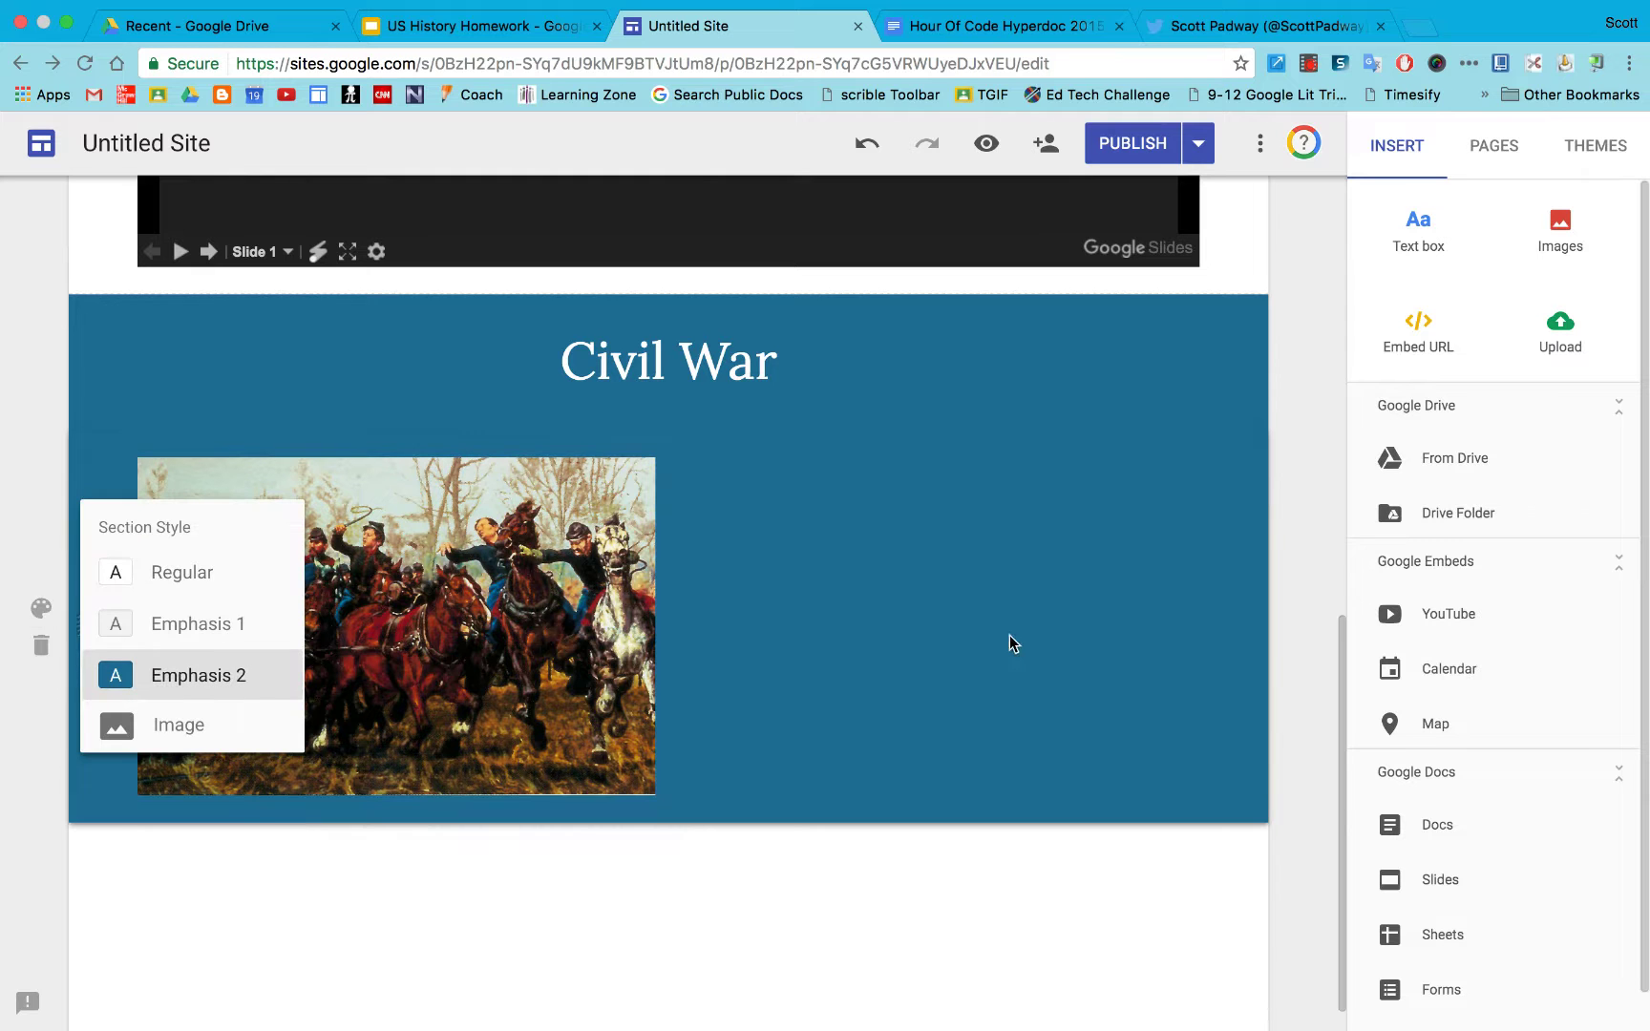
{"action": "left_click", "coordinate": [1310, 582]}
Embed the 'Civil War Battles' map from My Maps below the painting section
{"action": "scroll", "coordinate": [1293, 627], "scroll_direction": "down", "scroll_amount": 1}
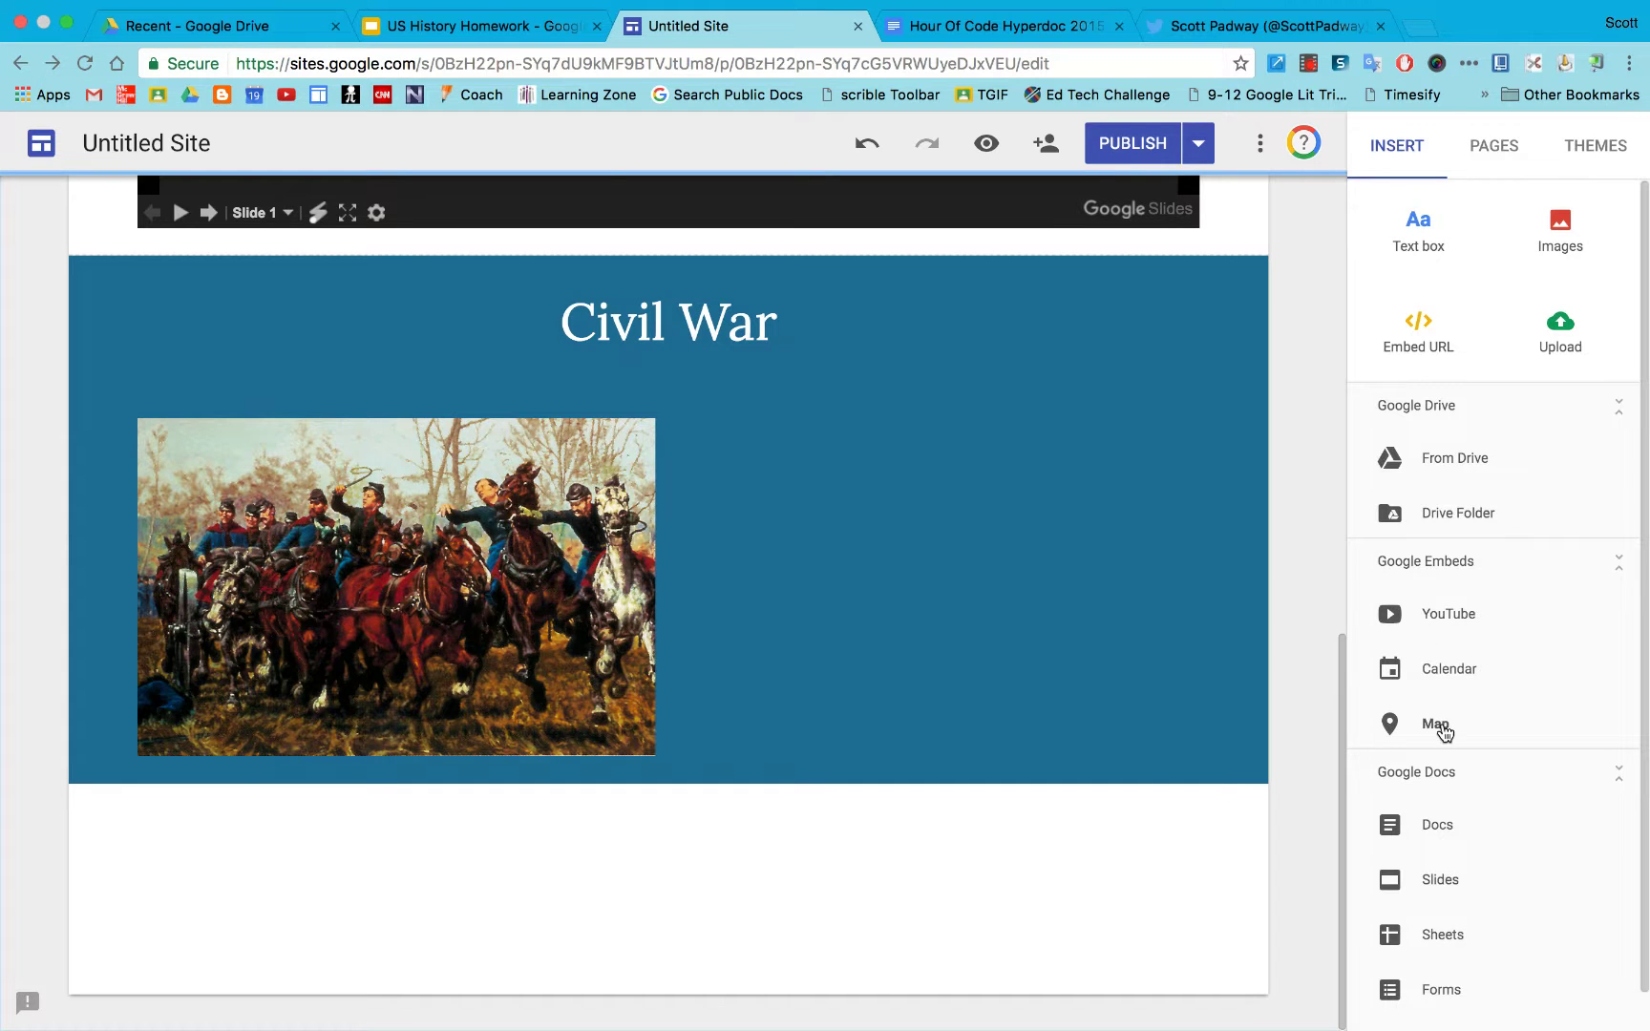
{"action": "left_click", "coordinate": [1442, 725]}
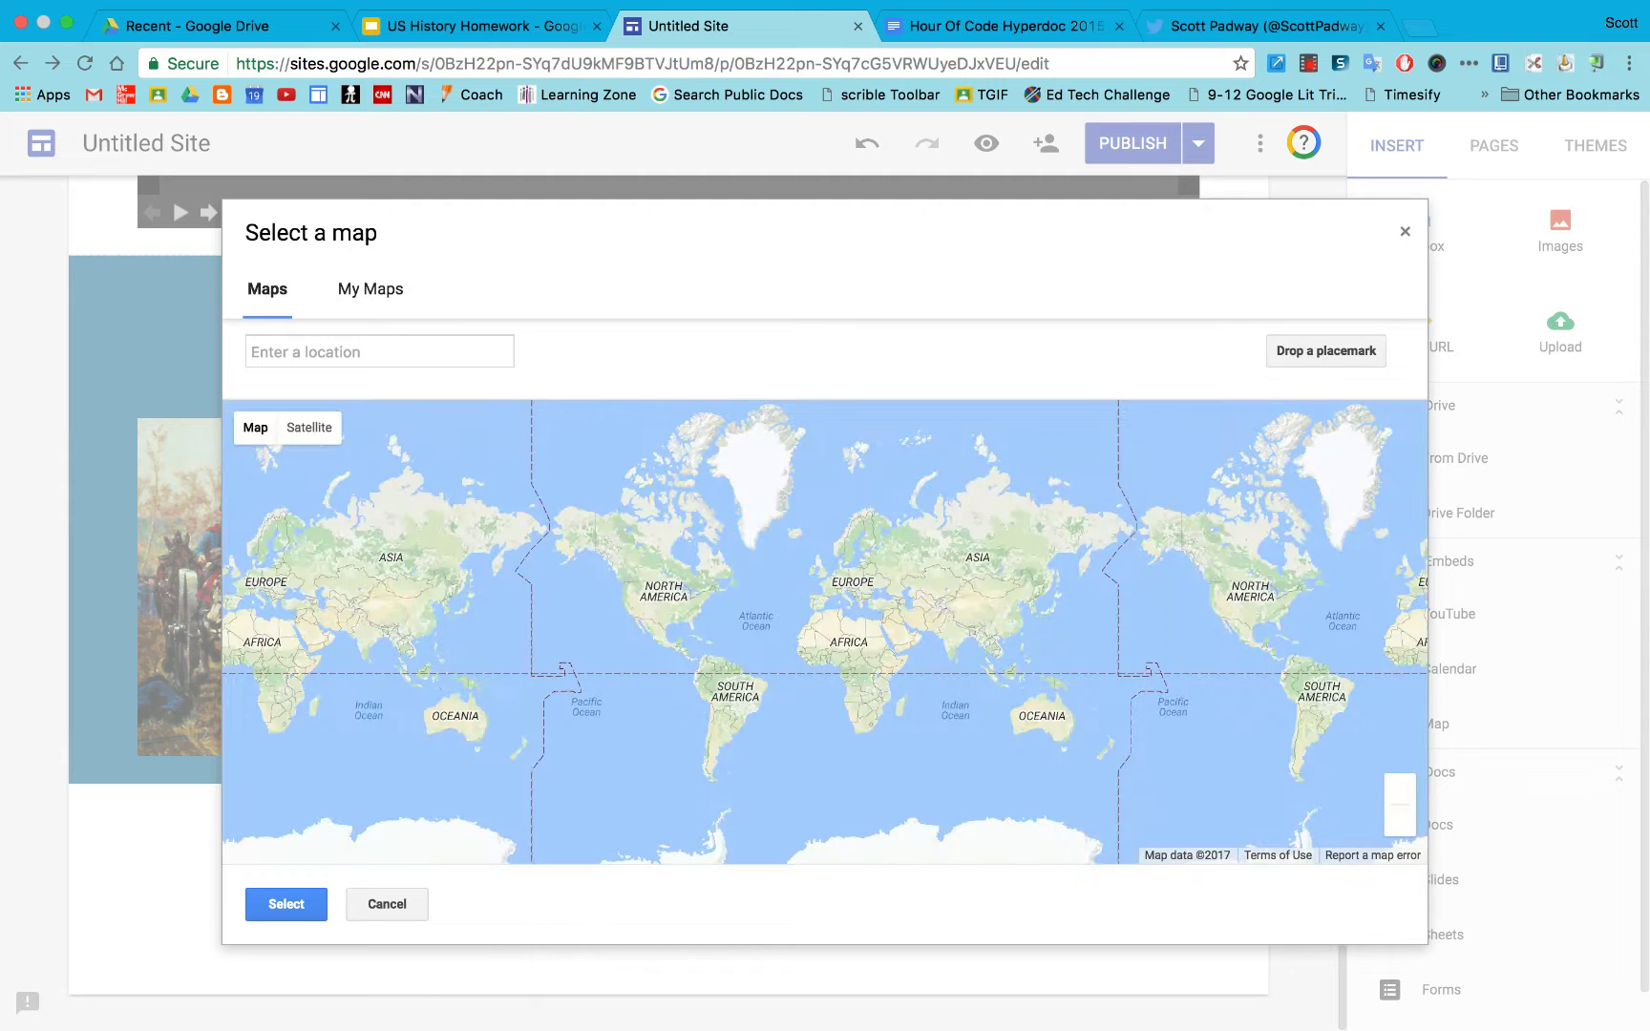
{"action": "left_click", "coordinate": [373, 292]}
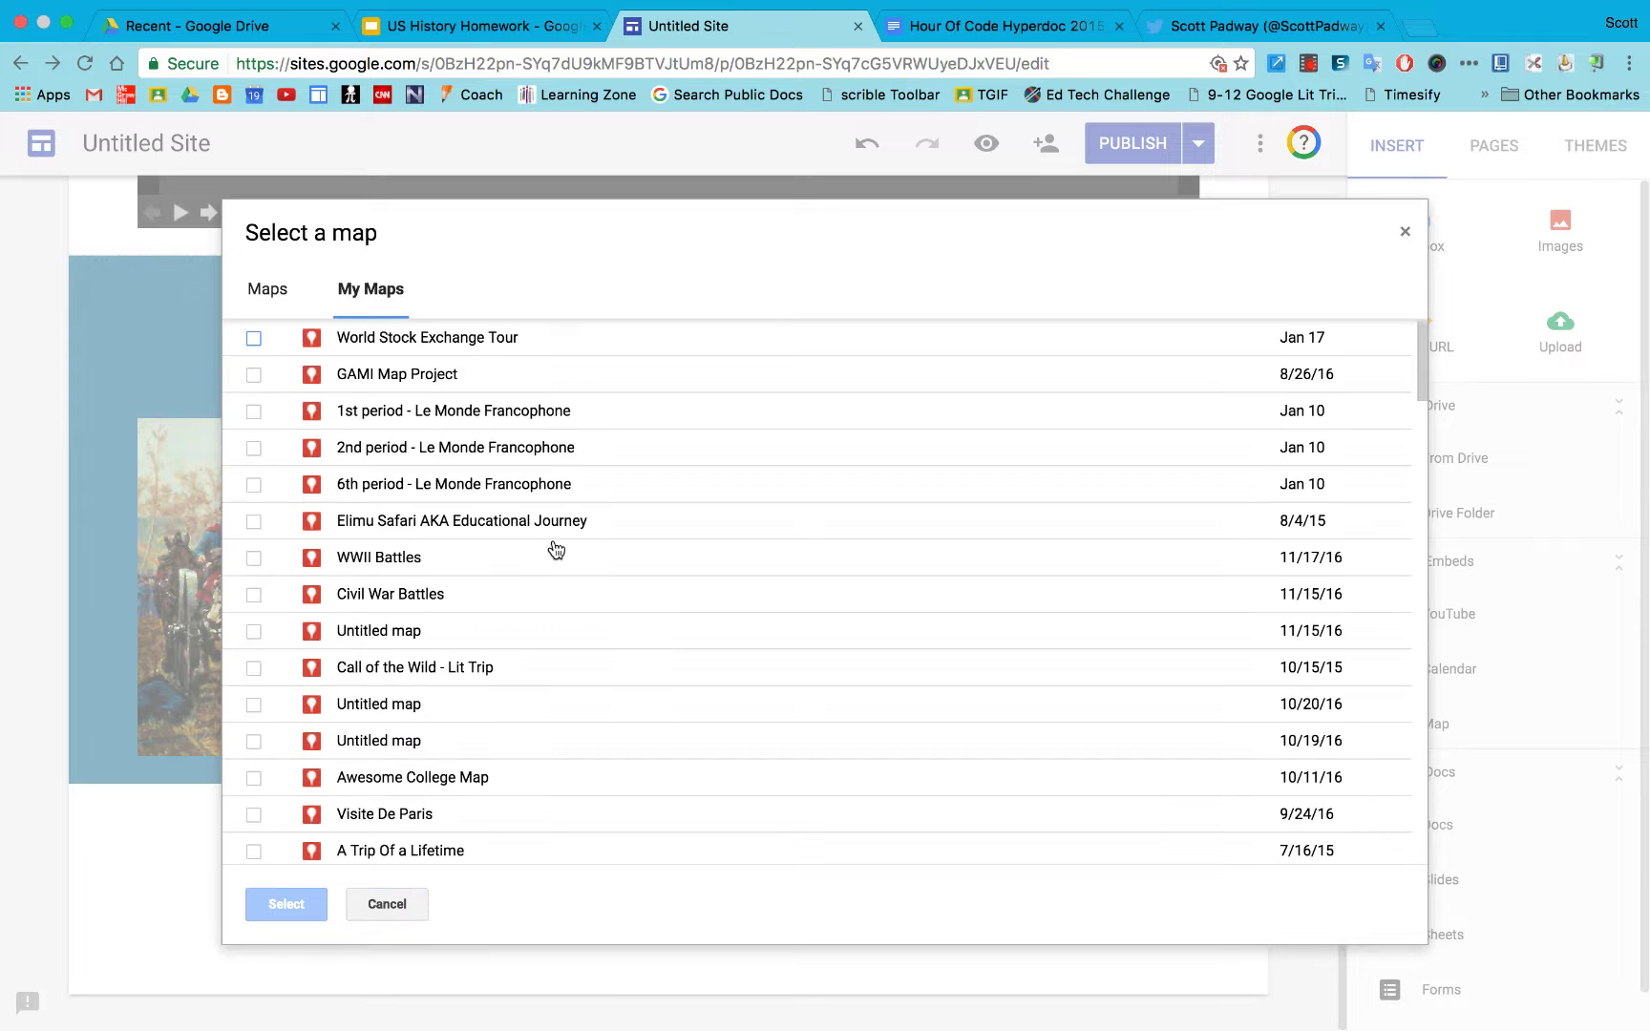
{"action": "left_click", "coordinate": [414, 598]}
{"action": "left_click", "coordinate": [310, 905]}
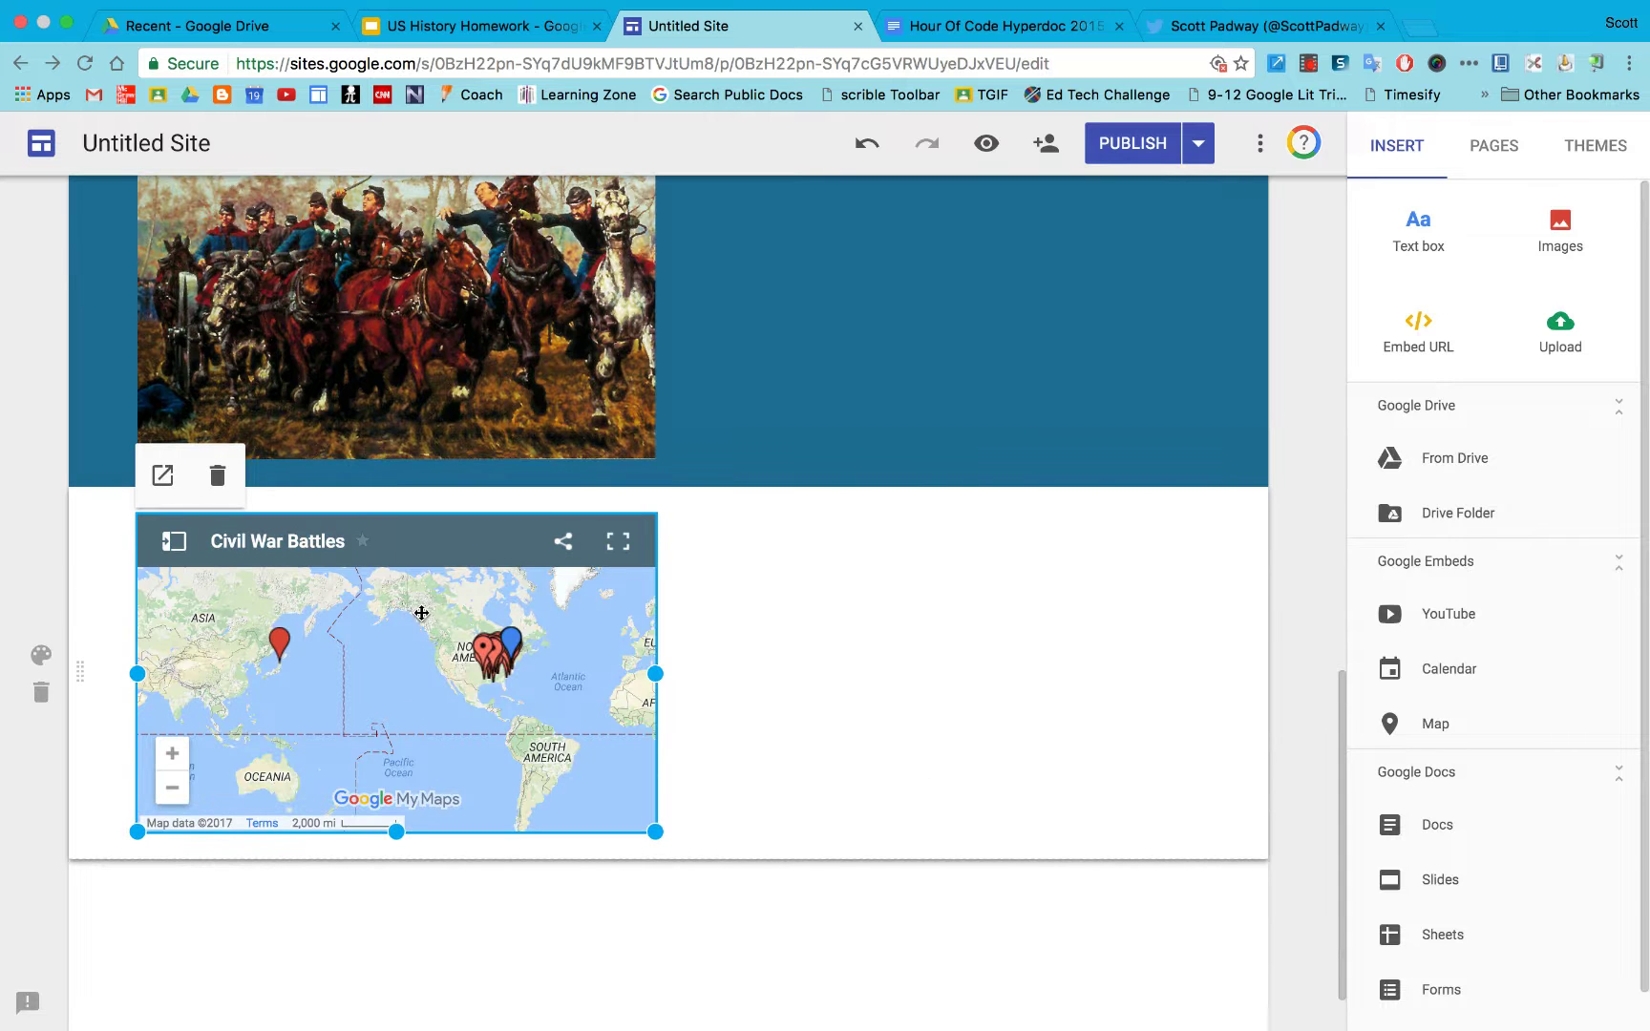
Place the map beside the painting, shrink the painting, widen the map, then preview the site
{"action": "left_click_drag", "start_coordinate": [399, 558], "coordinate": [792, 325]}
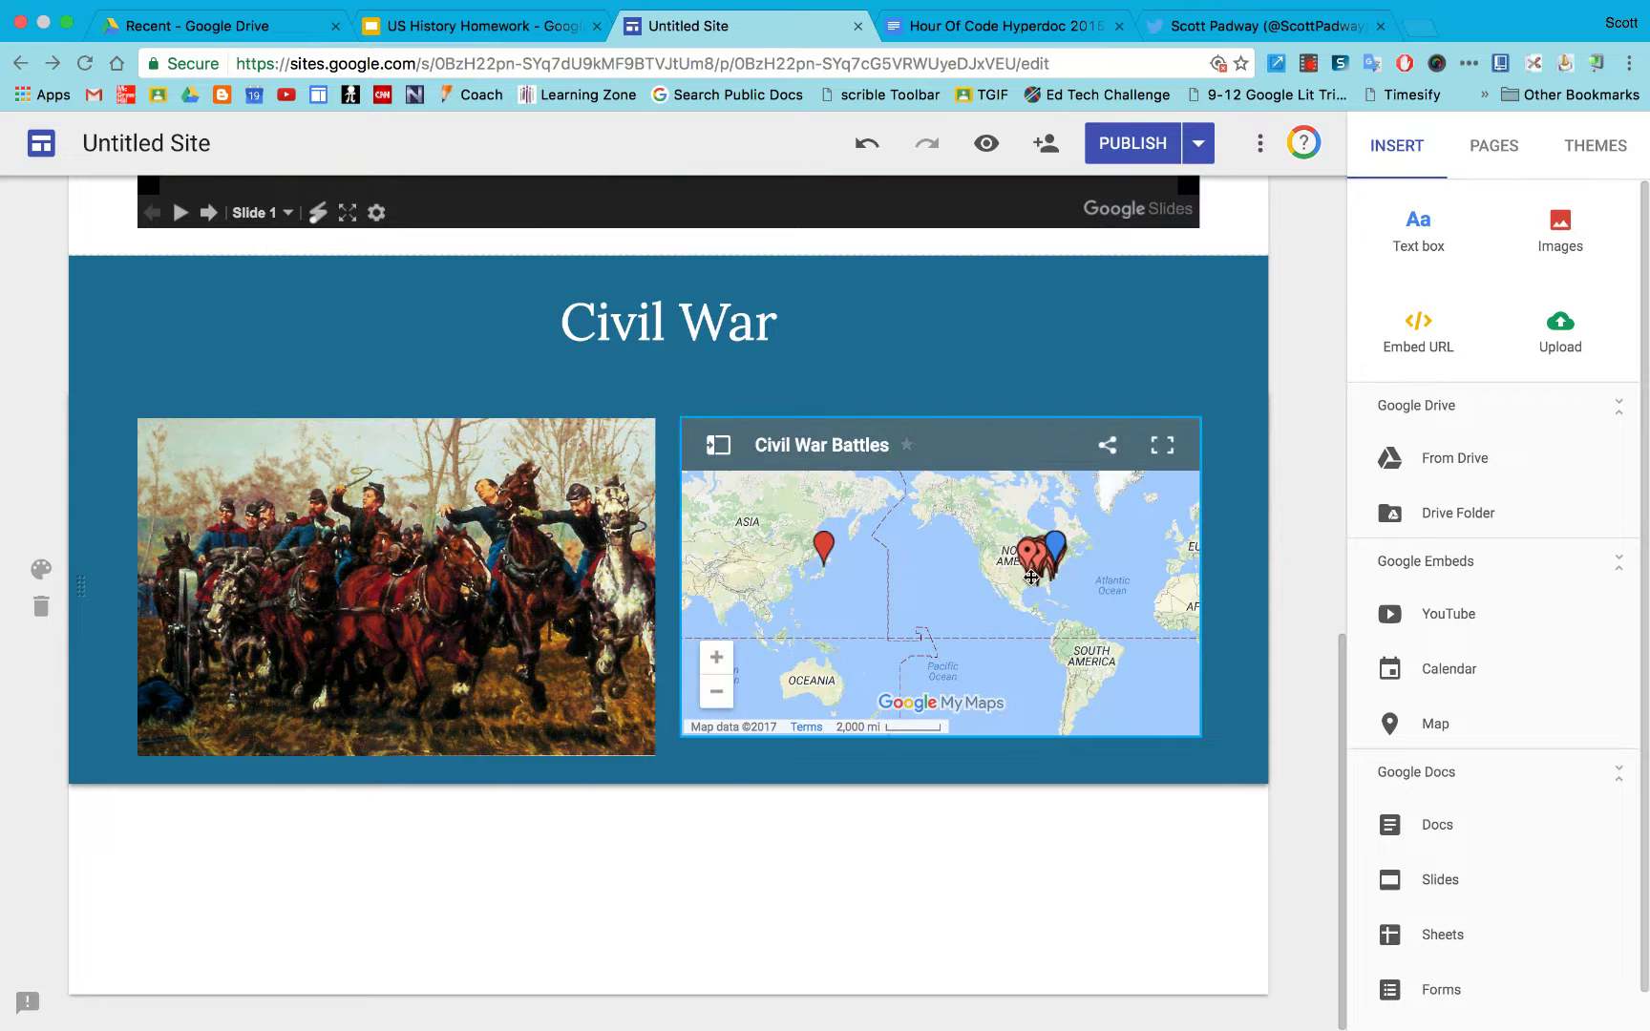
{"action": "left_click", "coordinate": [823, 550]}
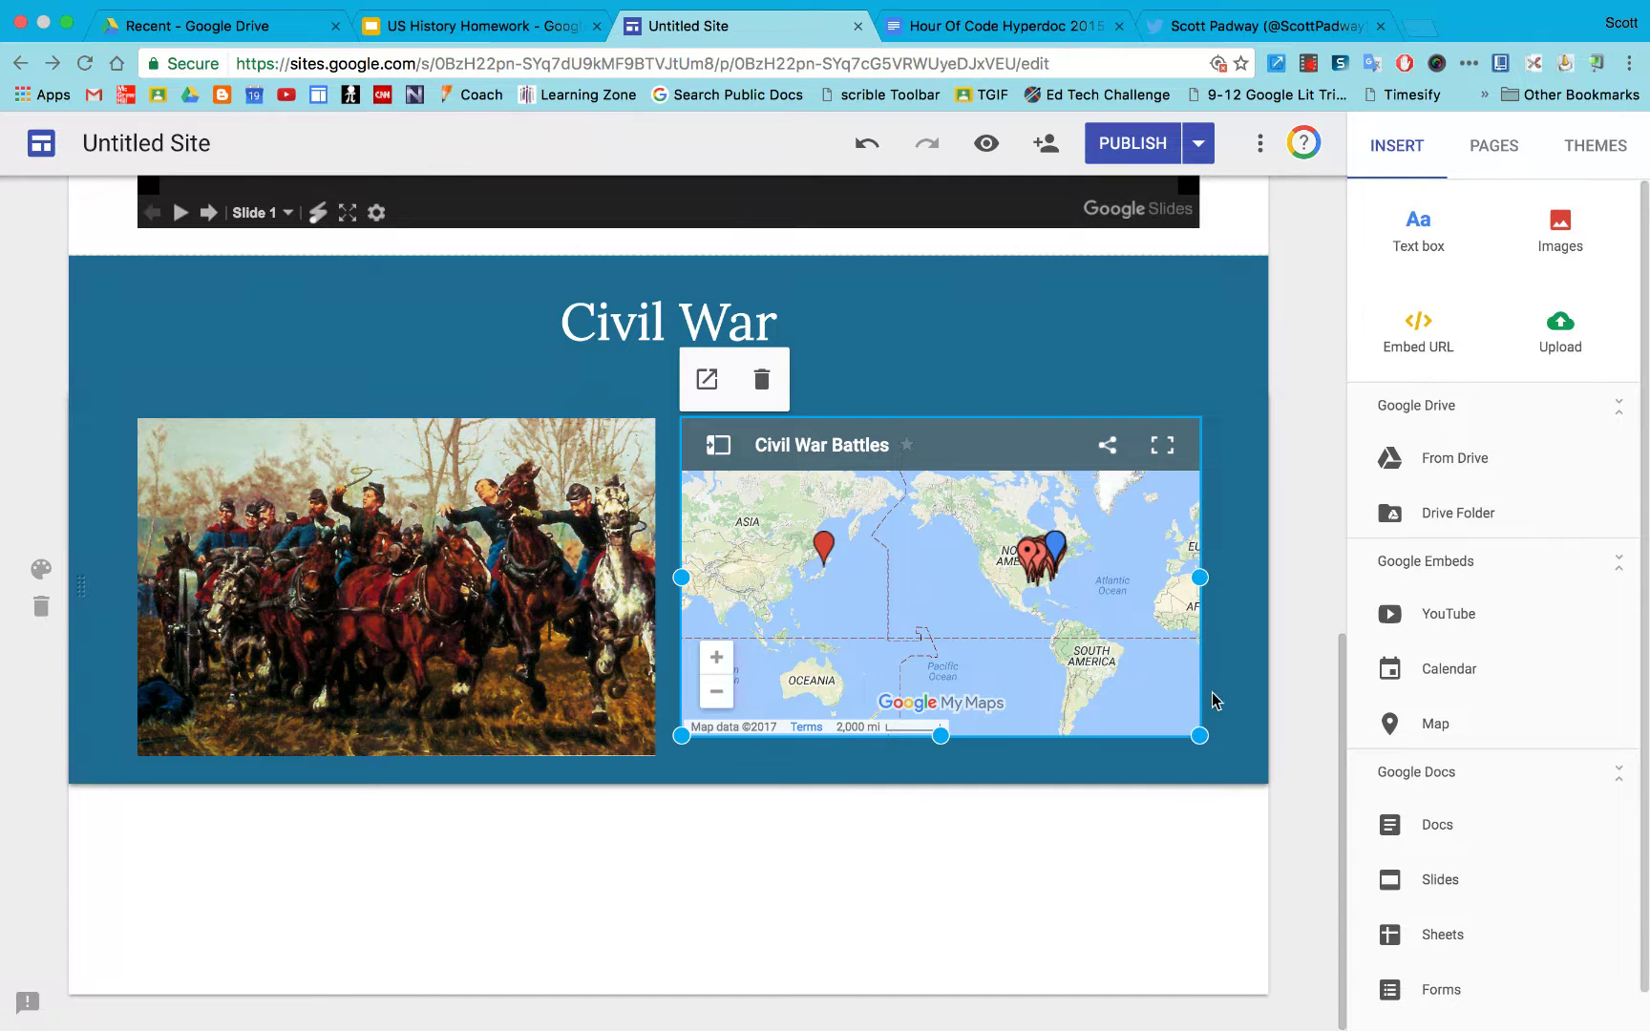
{"action": "left_click", "coordinate": [654, 733]}
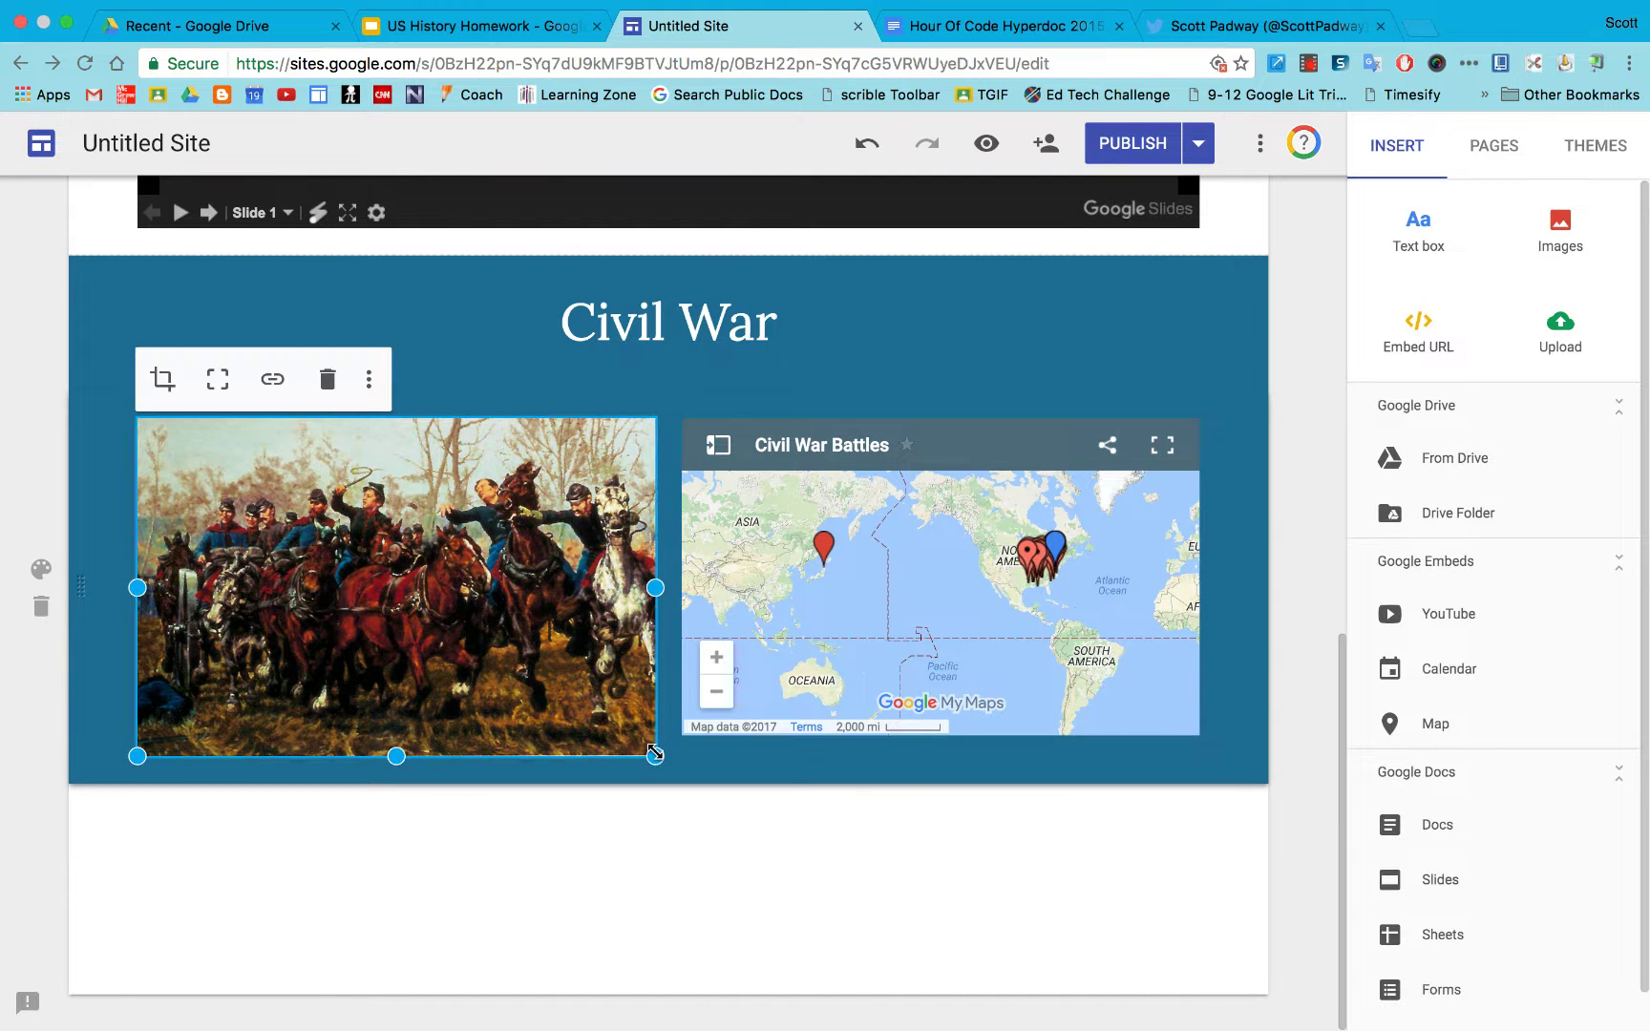
{"action": "left_click_drag", "start_coordinate": [655, 755], "coordinate": [473, 711]}
{"action": "left_click", "coordinate": [679, 753]}
{"action": "mouse_move", "coordinate": [674, 758]}
{"action": "left_mouse_down"}
{"action": "mouse_move", "coordinate": [573, 800]}
{"action": "mouse_move", "coordinate": [501, 783]}
{"action": "left_mouse_up"}
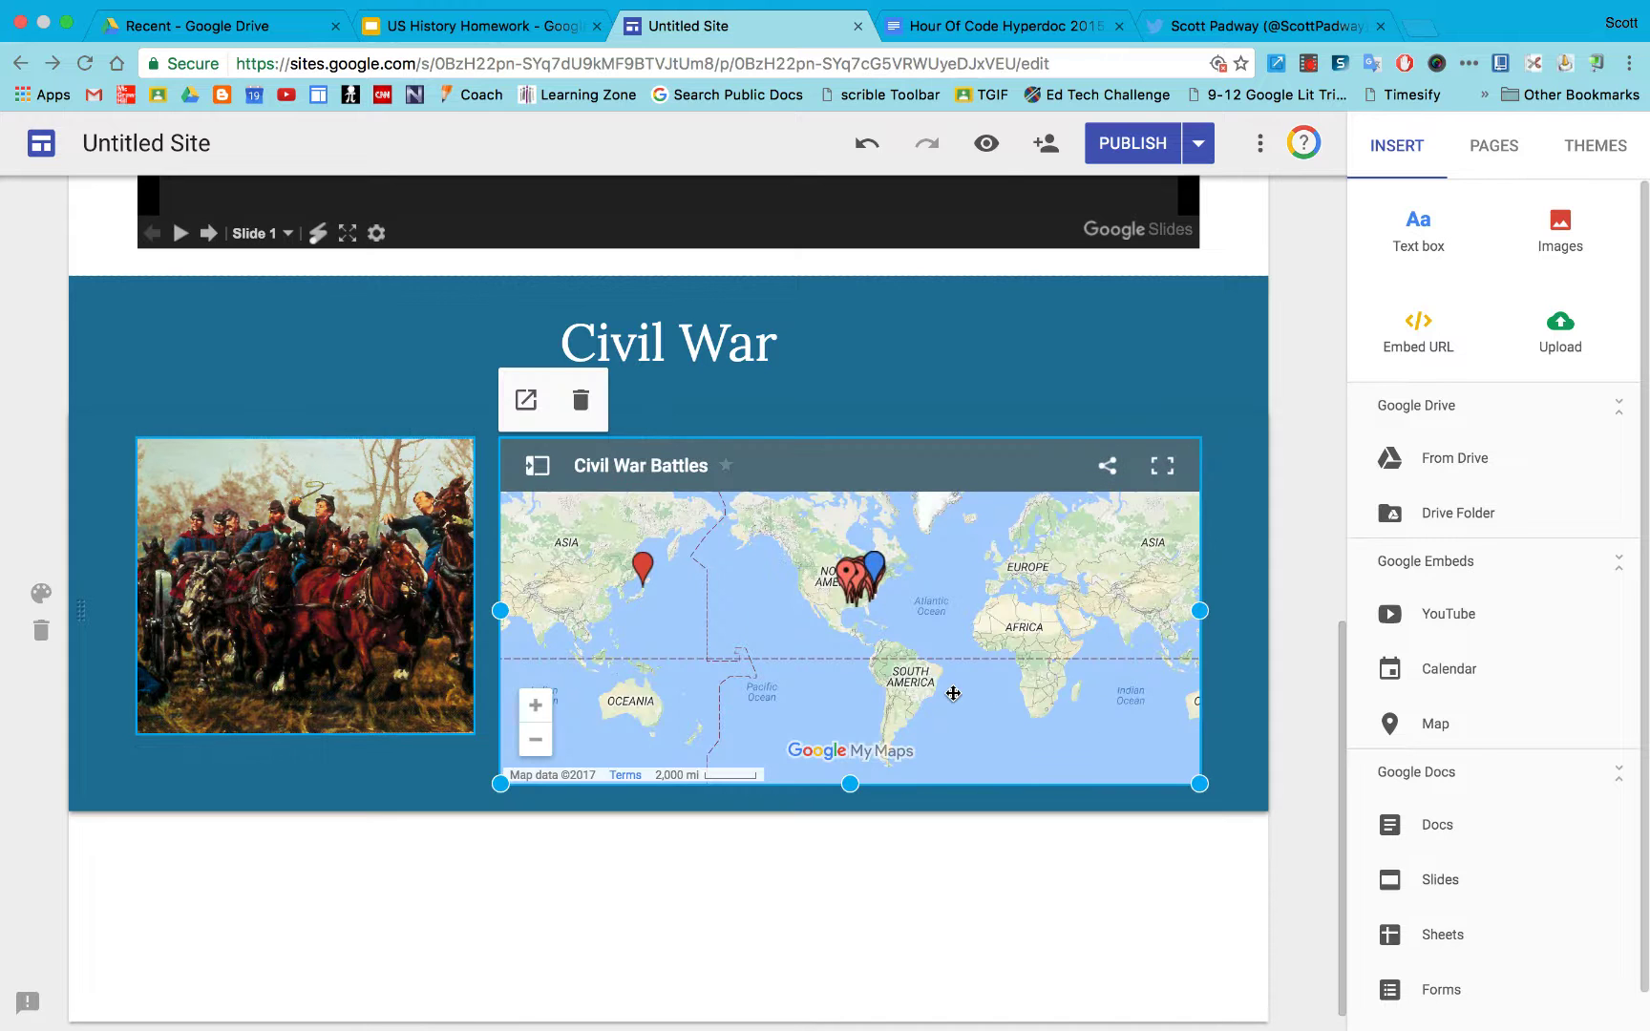
{"action": "left_click", "coordinate": [988, 155]}
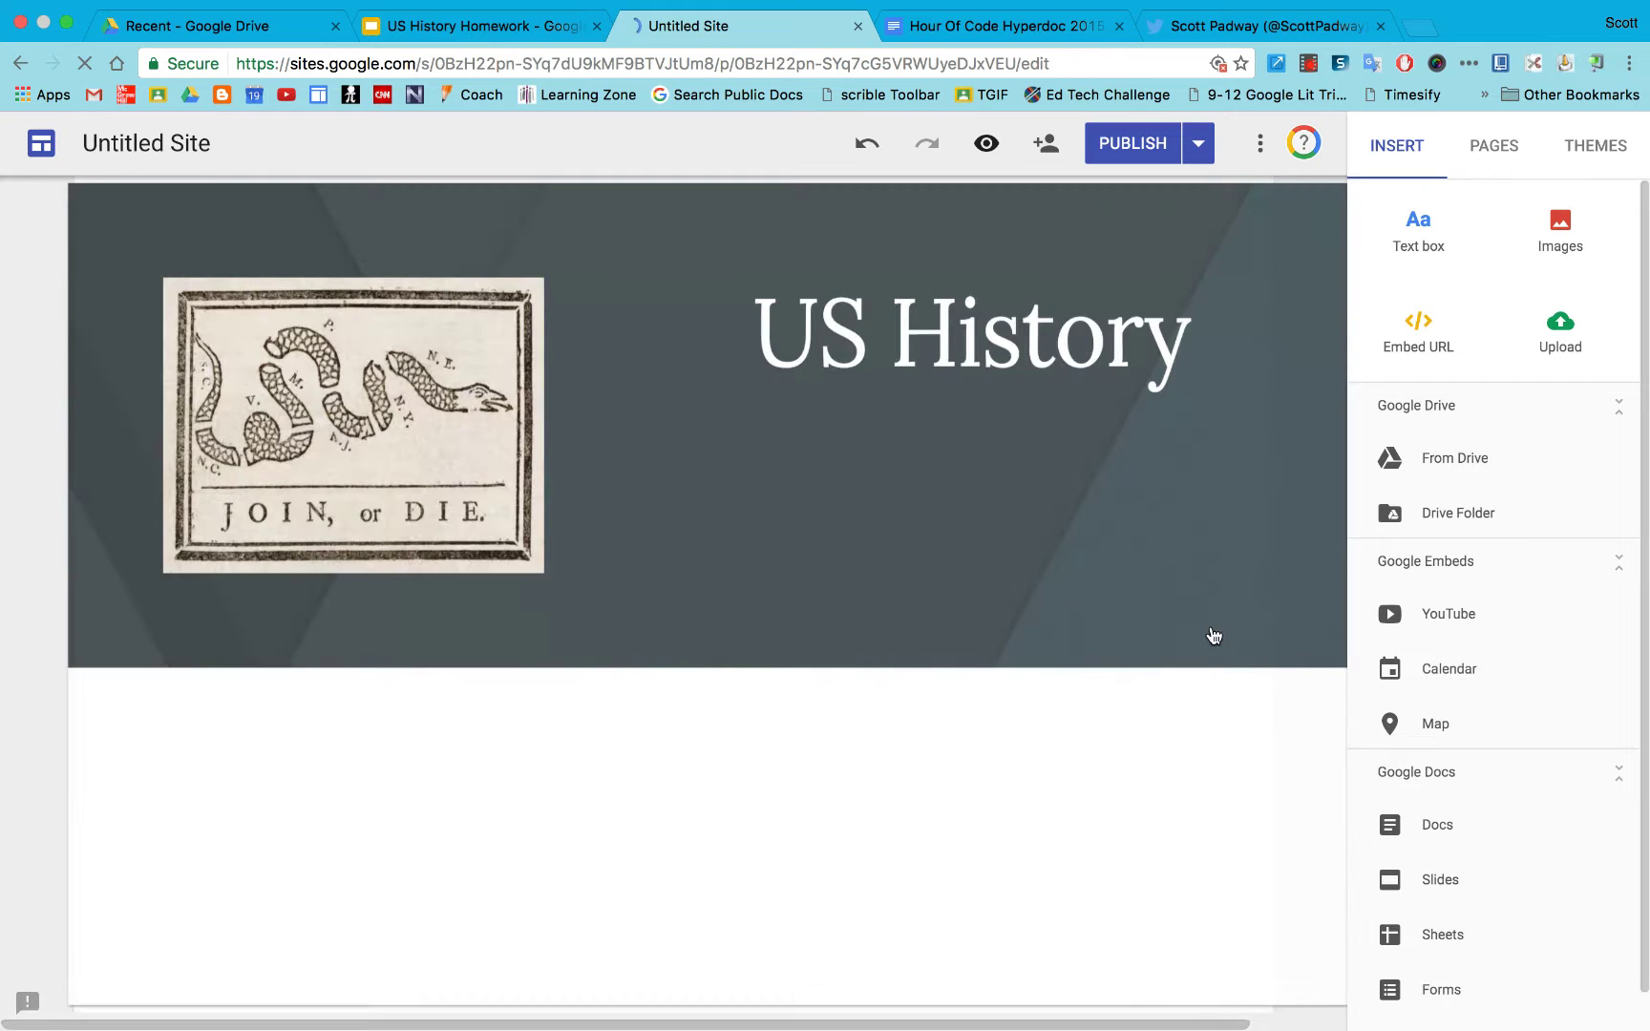
In the preview, pan the Civil War Battles map east and open the Gettysburg marker
{"action": "scroll", "coordinate": [916, 658], "scroll_direction": "down", "scroll_amount": 3}
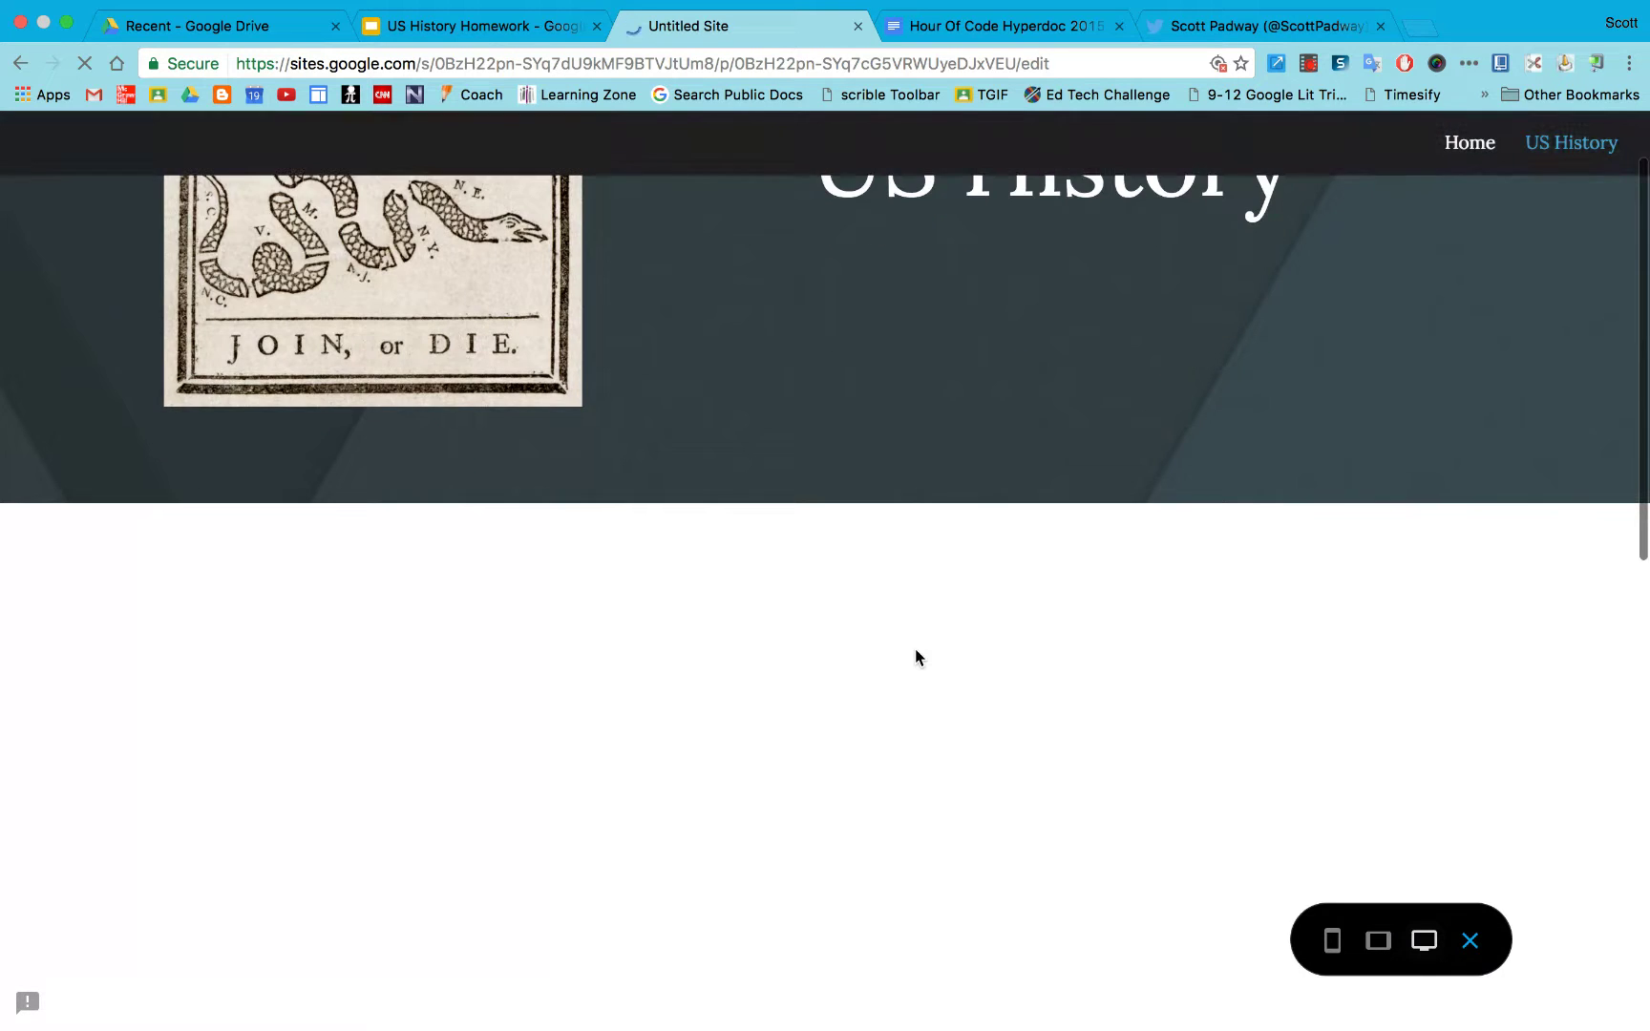
{"action": "scroll", "coordinate": [916, 658], "scroll_direction": "down", "scroll_amount": 15}
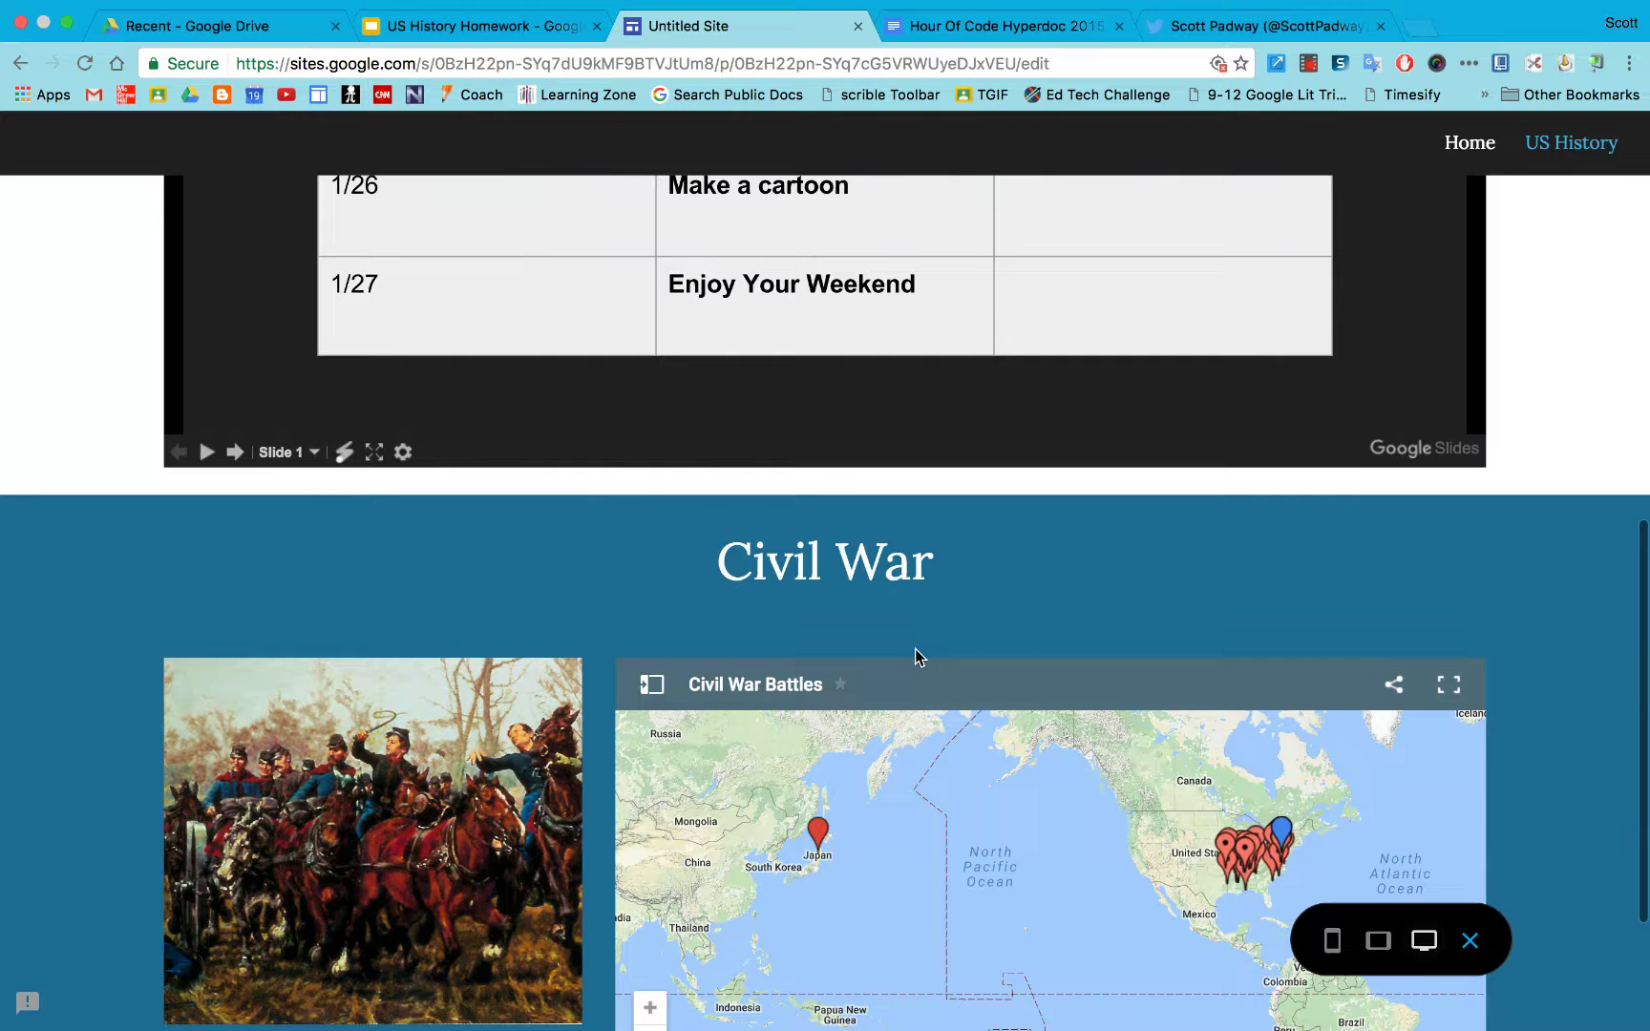
{"action": "scroll", "coordinate": [986, 778], "scroll_direction": "up", "scroll_amount": 5}
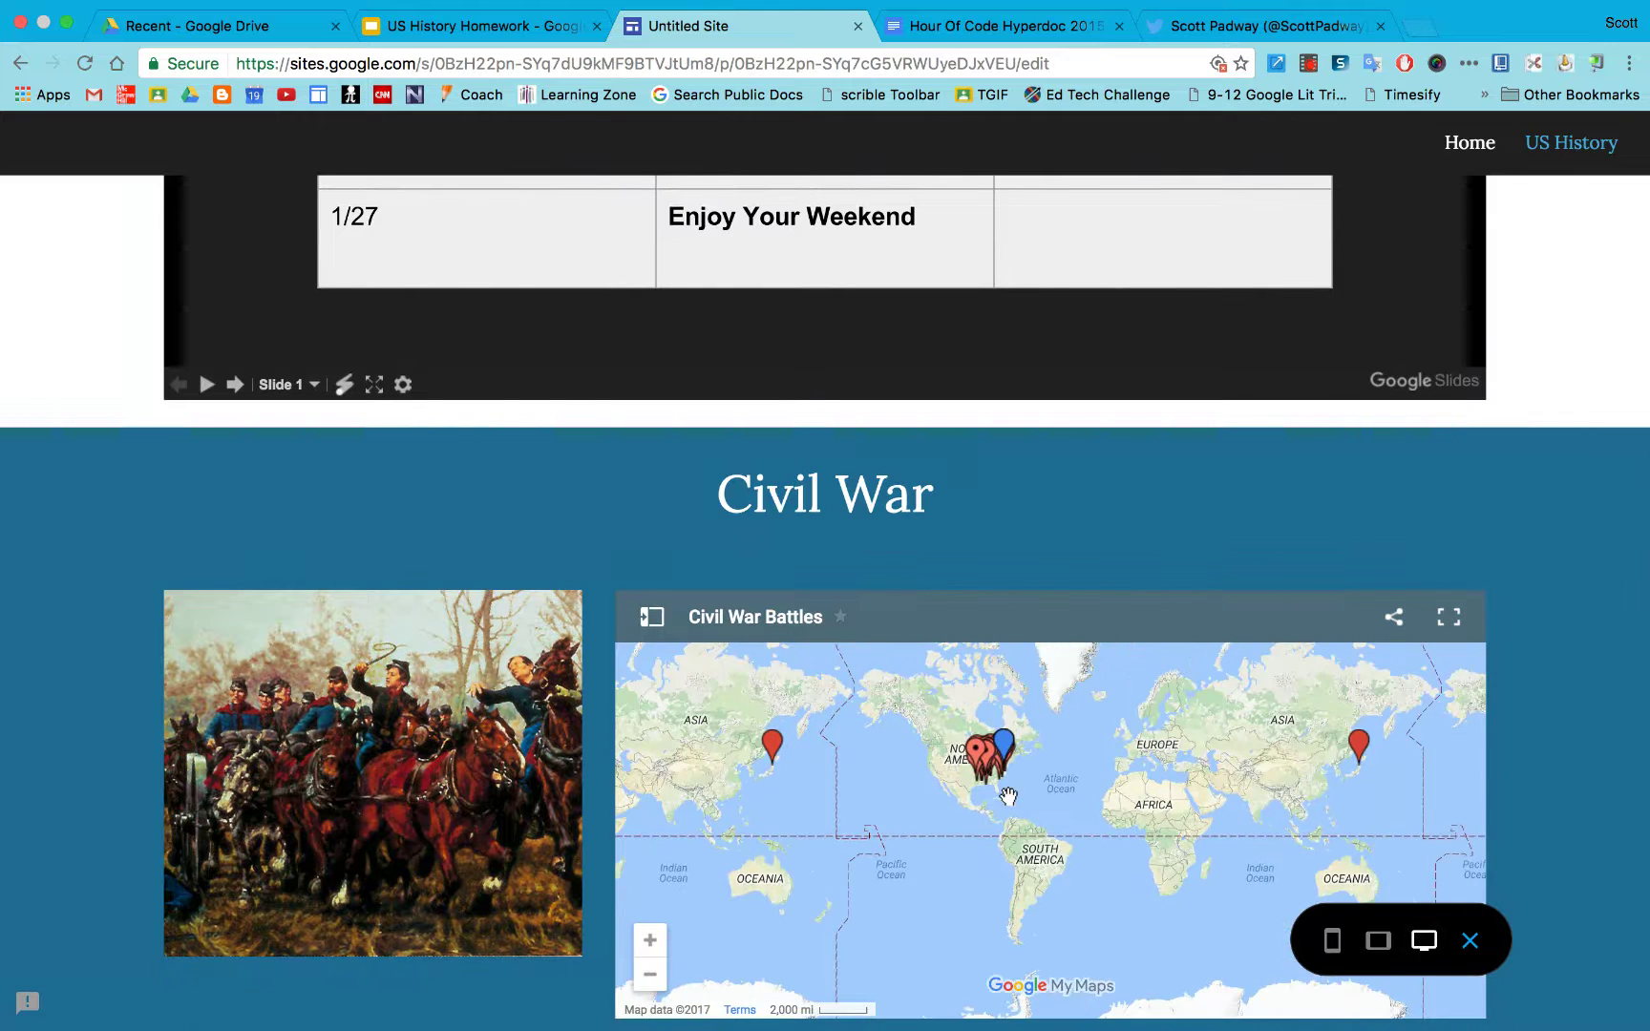
{"action": "scroll", "coordinate": [985, 779], "scroll_direction": "up", "scroll_amount": 3}
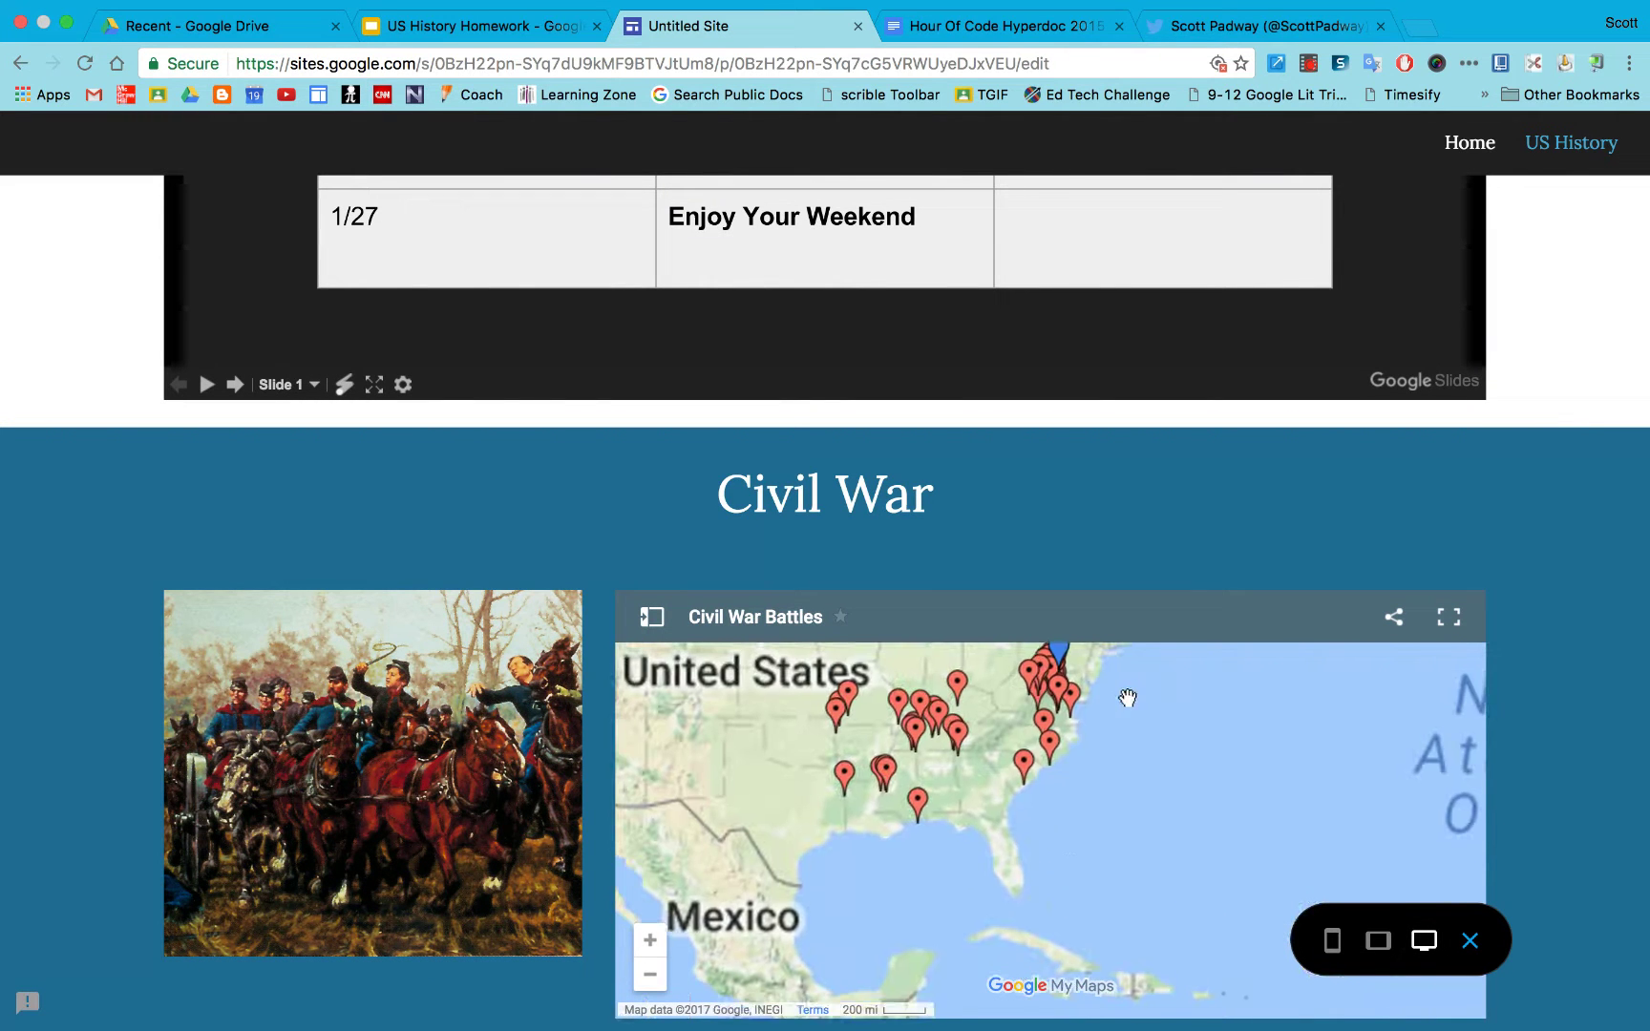
{"action": "left_click_drag", "start_coordinate": [1127, 696], "coordinate": [1142, 751]}
{"action": "left_click", "coordinate": [1086, 739]}
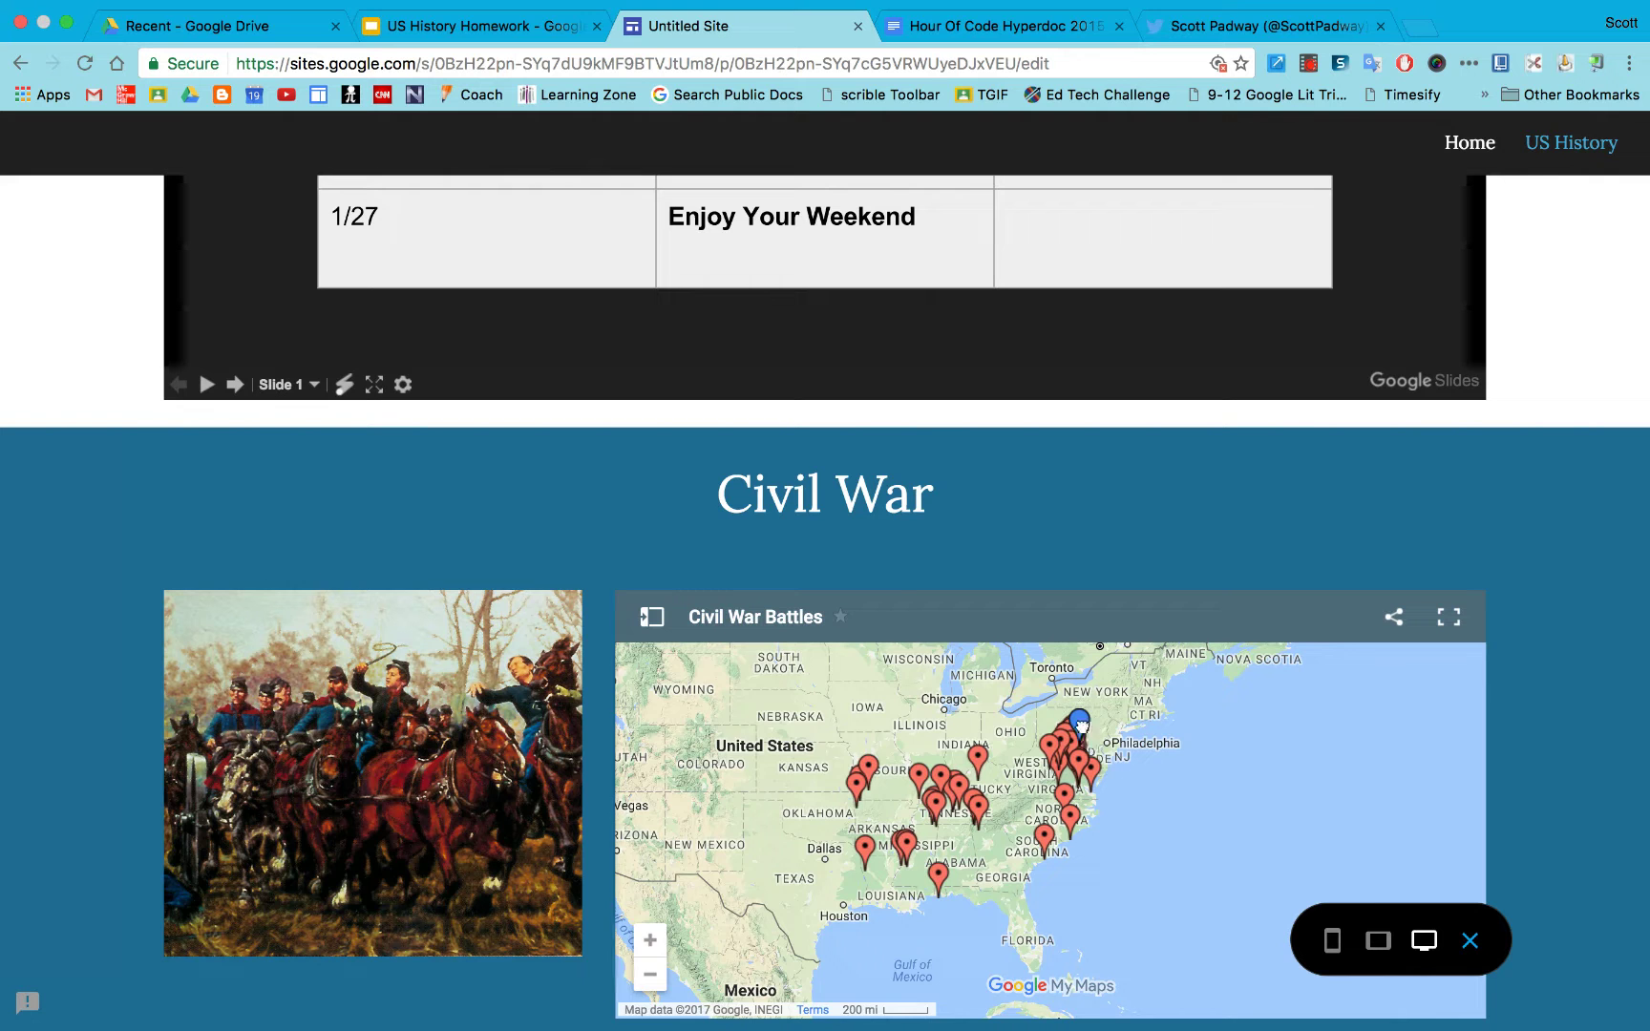
Read through the Gettysburg battle details, close them and look over the page
{"action": "scroll", "coordinate": [821, 706], "scroll_direction": "down", "scroll_amount": 5}
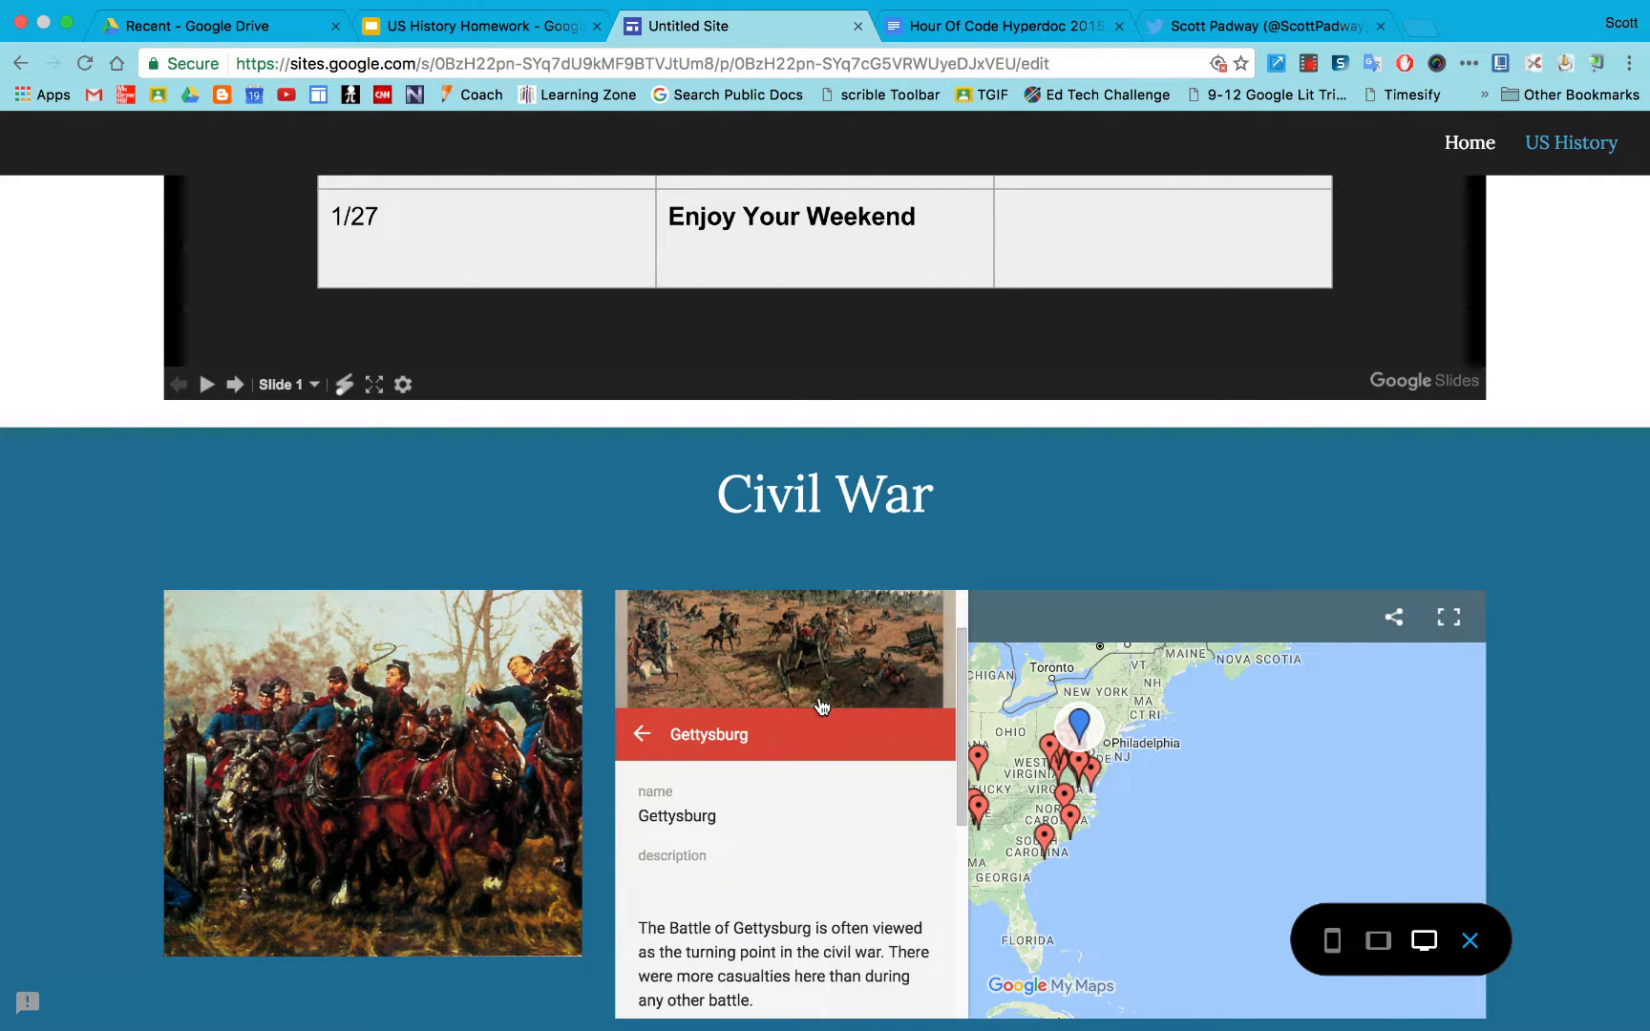
{"action": "scroll", "coordinate": [823, 712], "scroll_direction": "down", "scroll_amount": 3}
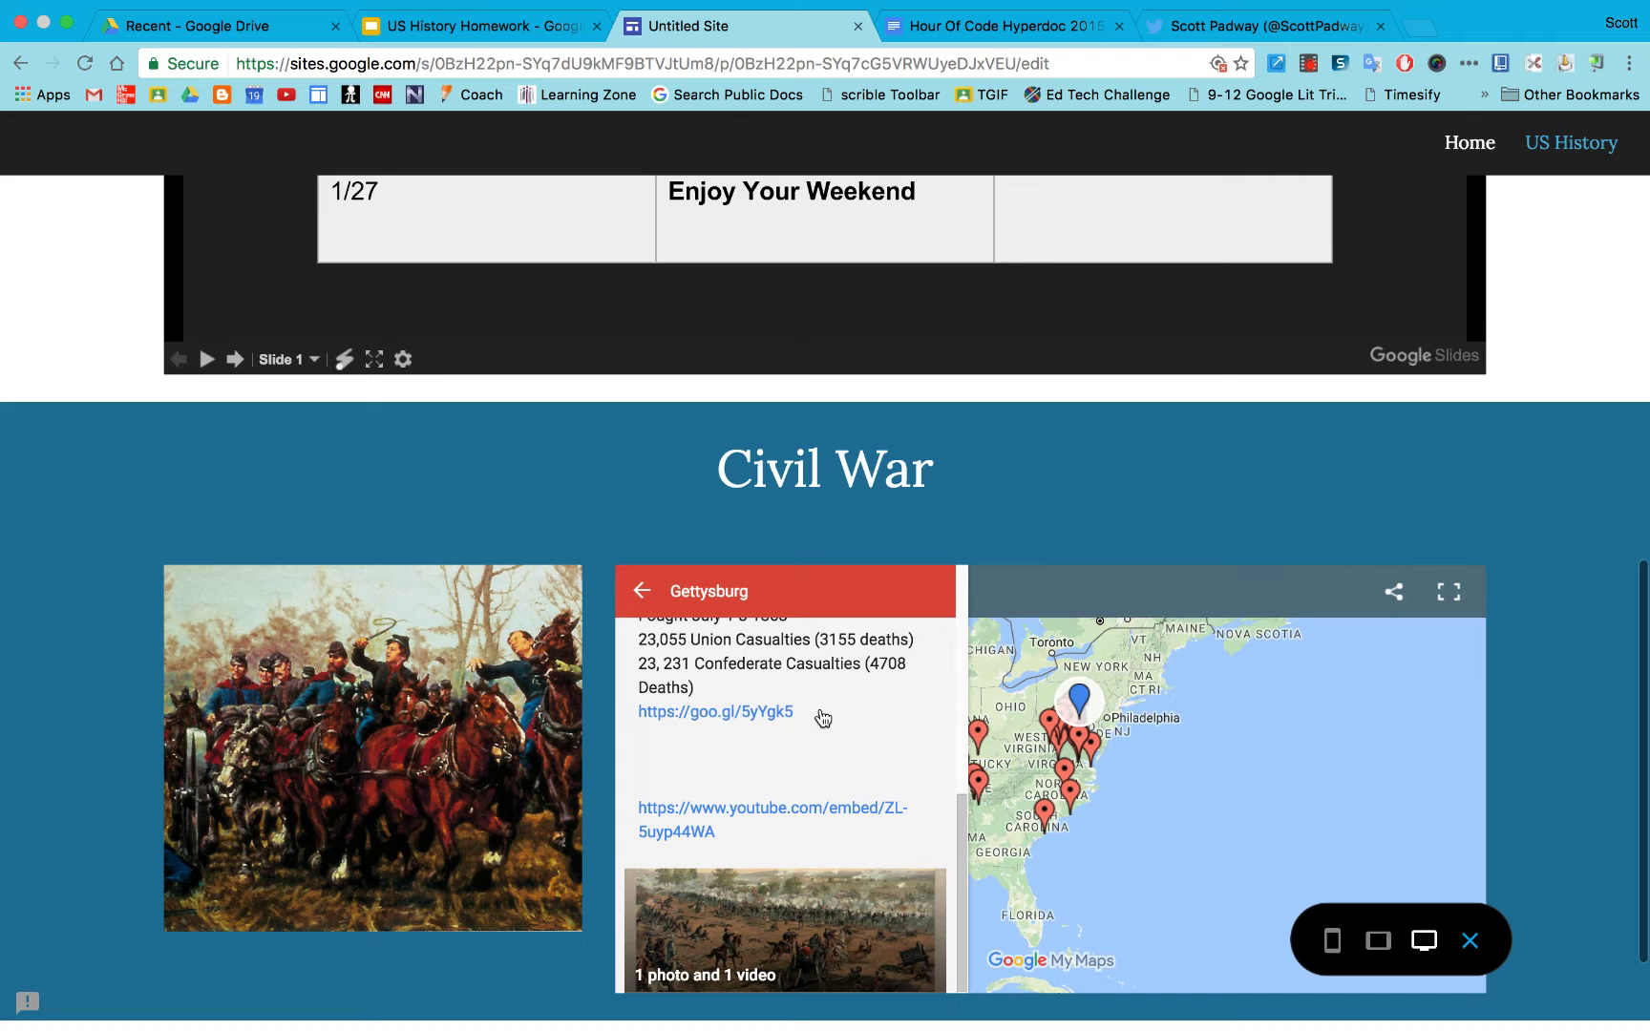
{"action": "scroll", "coordinate": [811, 764], "scroll_direction": "down", "scroll_amount": 1}
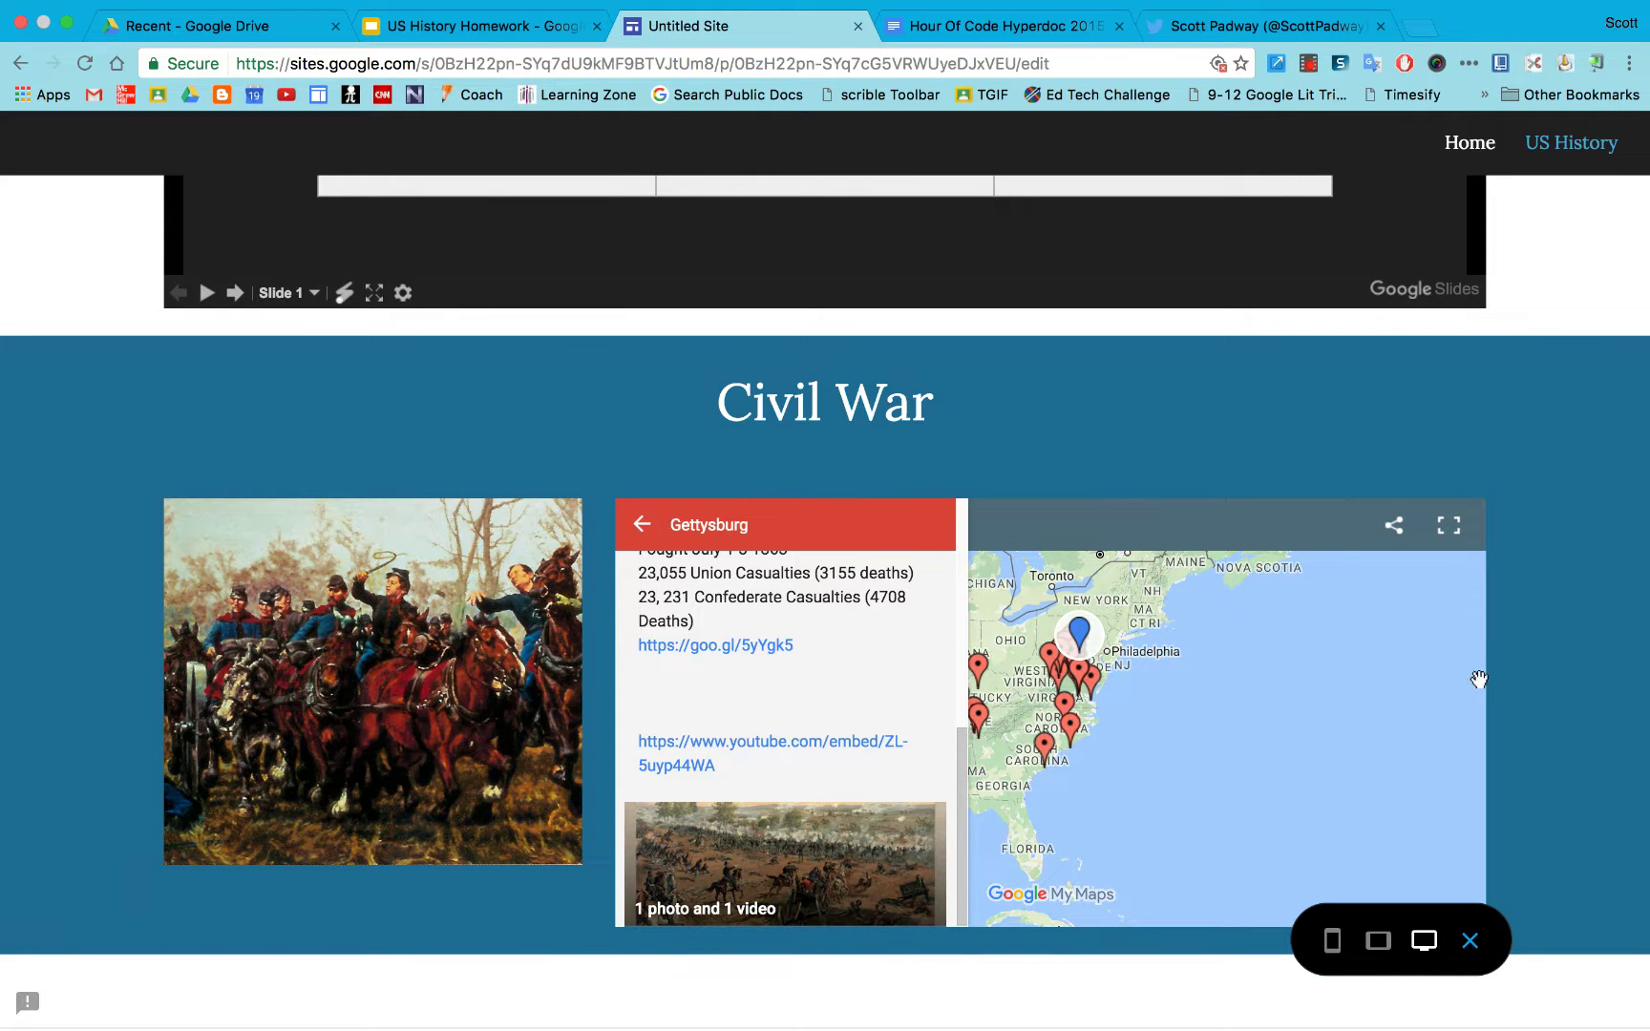
{"action": "scroll", "coordinate": [1549, 671], "scroll_direction": "down", "scroll_amount": 1}
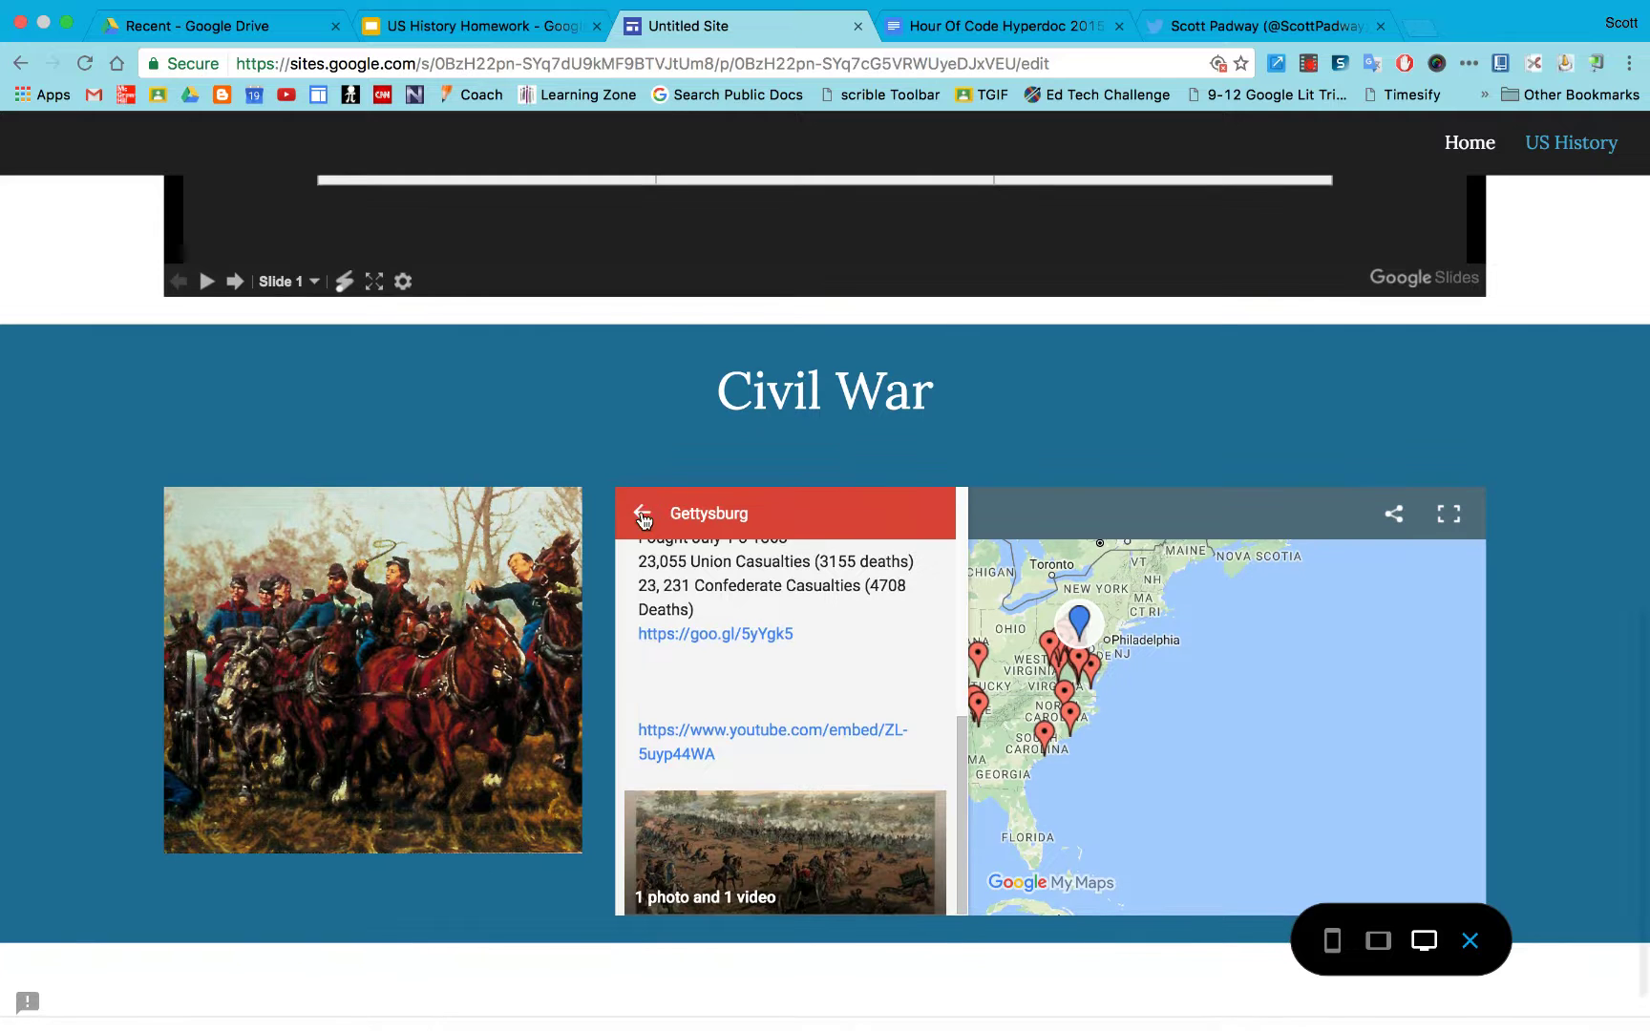
{"action": "left_click", "coordinate": [641, 514]}
{"action": "scroll", "coordinate": [707, 635], "scroll_direction": "up", "scroll_amount": 1}
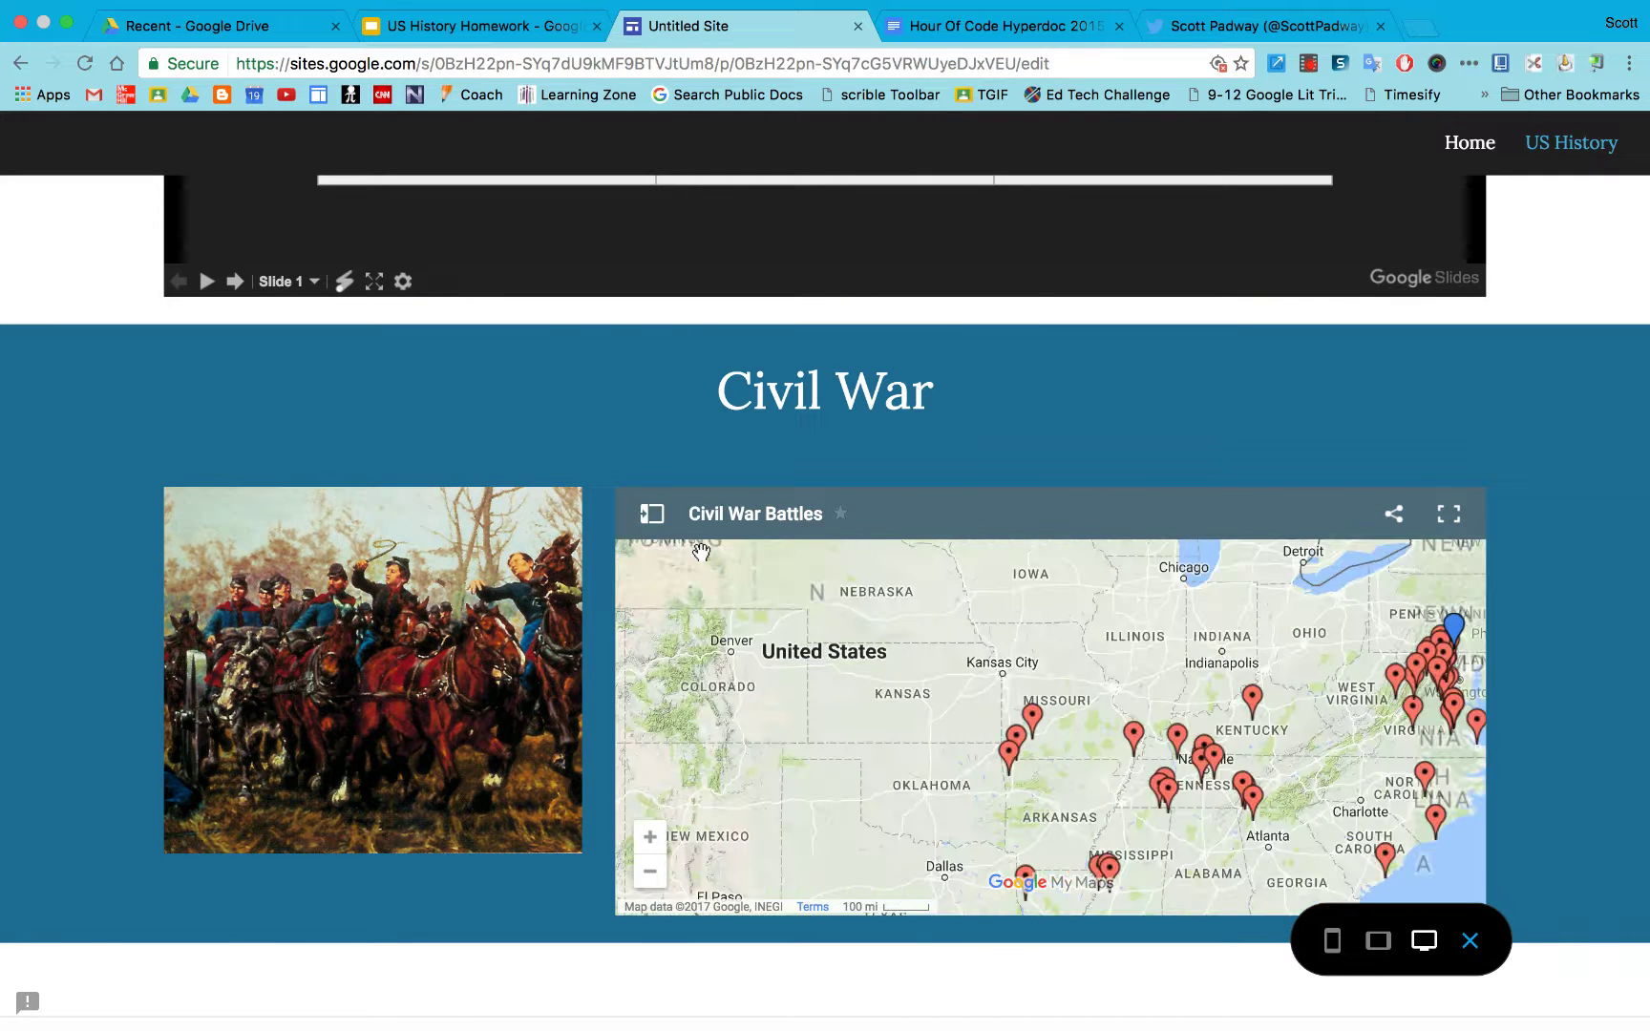
{"action": "scroll", "coordinate": [702, 549], "scroll_direction": "down", "scroll_amount": 1}
{"action": "scroll", "coordinate": [702, 549], "scroll_direction": "down", "scroll_amount": 1}
{"action": "scroll", "coordinate": [586, 374], "scroll_direction": "up", "scroll_amount": 8}
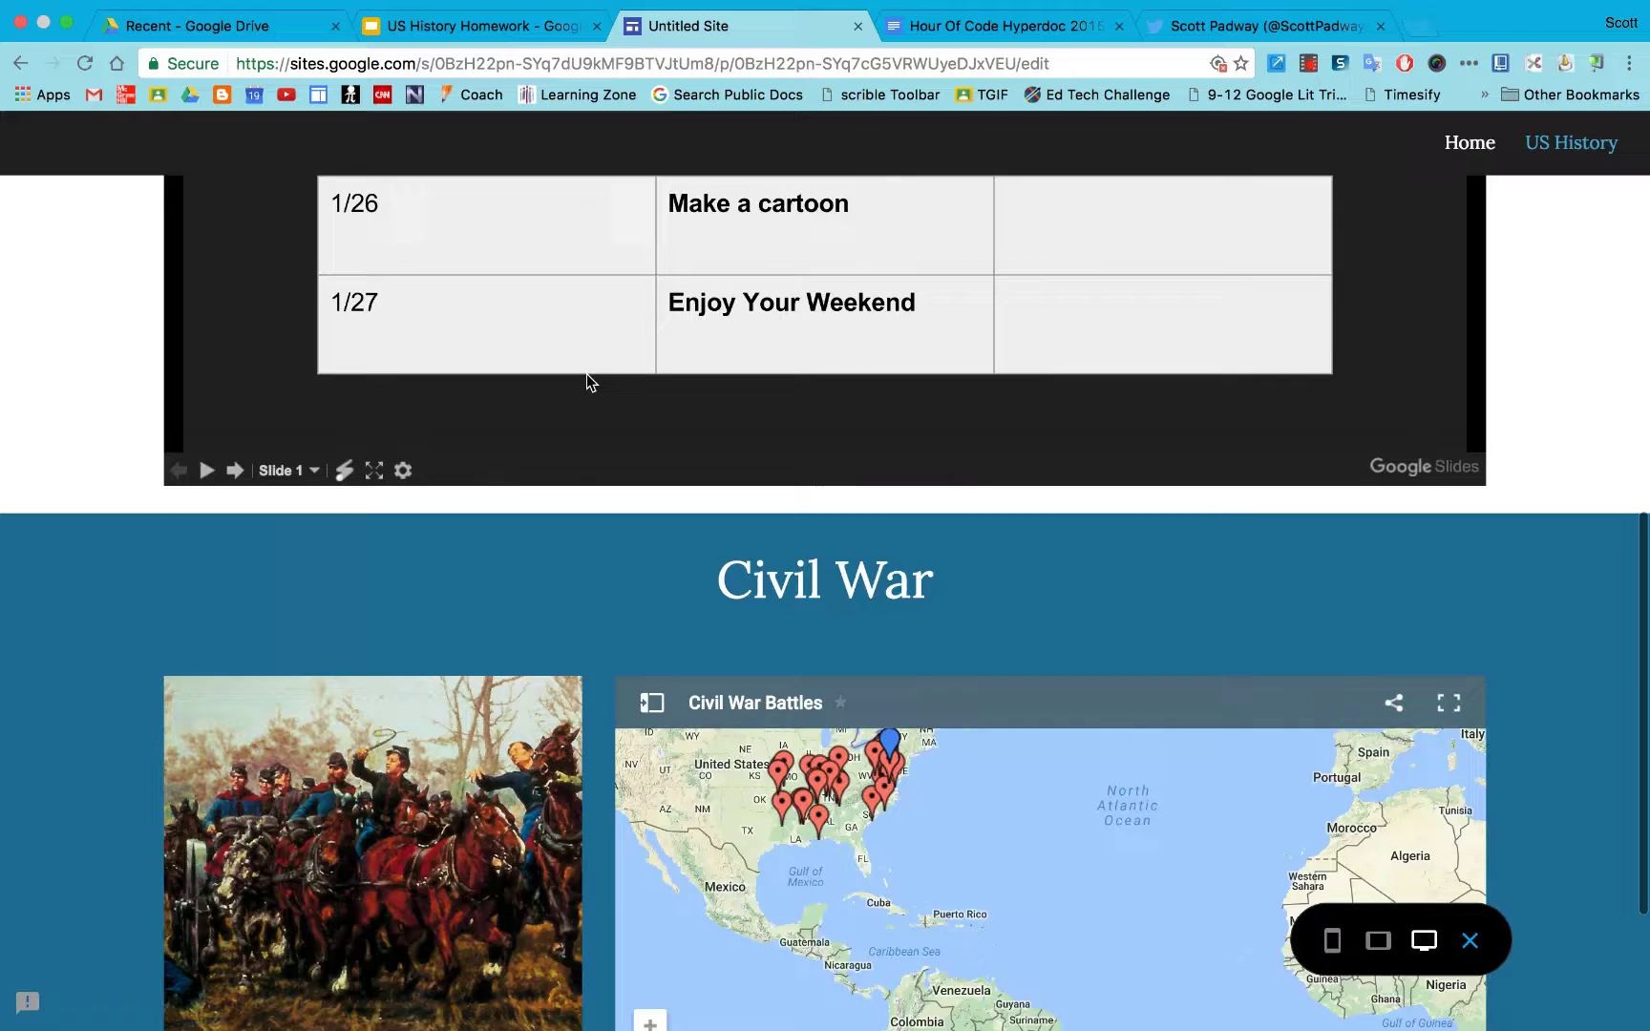